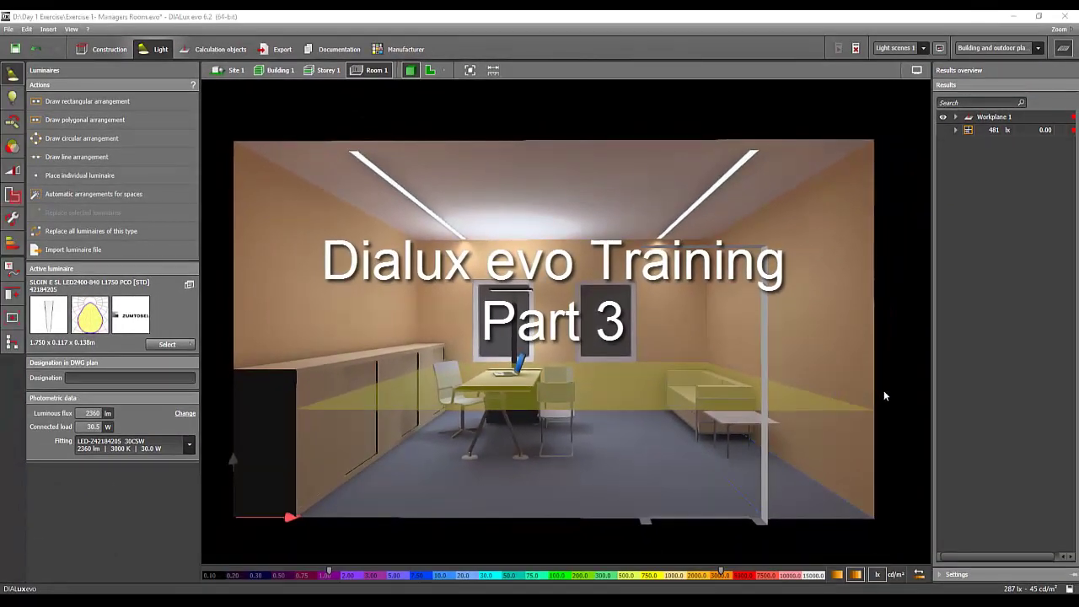
Hide the results overview beside the room's 3D view.
left_click(1062, 50)
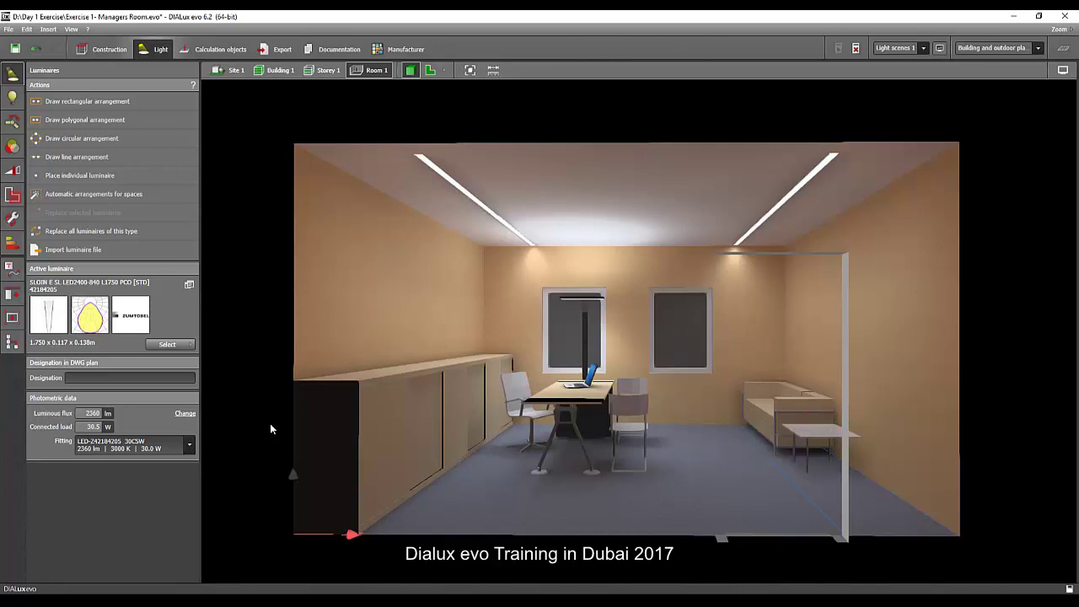
mouse_move(270, 423)
right_mouse_down()
mouse_move(282, 428)
mouse_move(270, 423)
right_mouse_up()
middle_click_drag(269, 422, 270, 421)
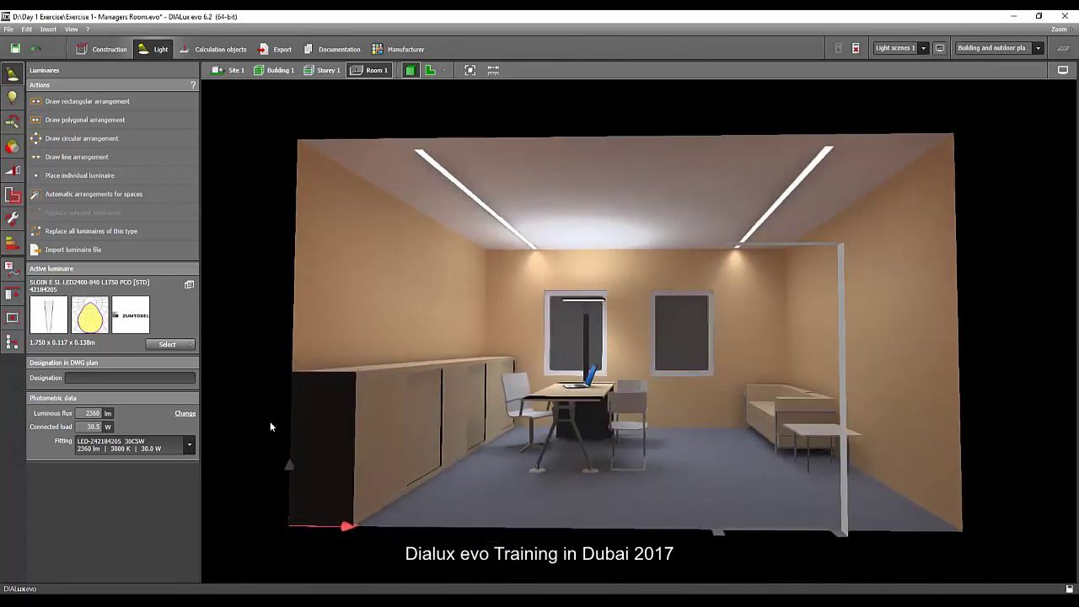
left_click(217, 49)
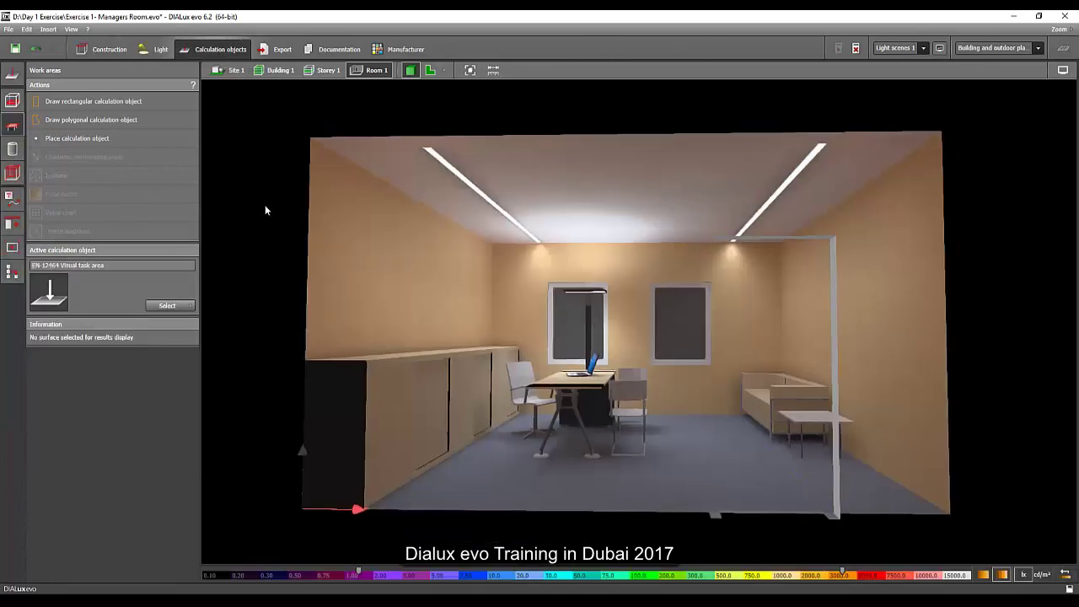
middle_click_drag(265, 205, 240, 202)
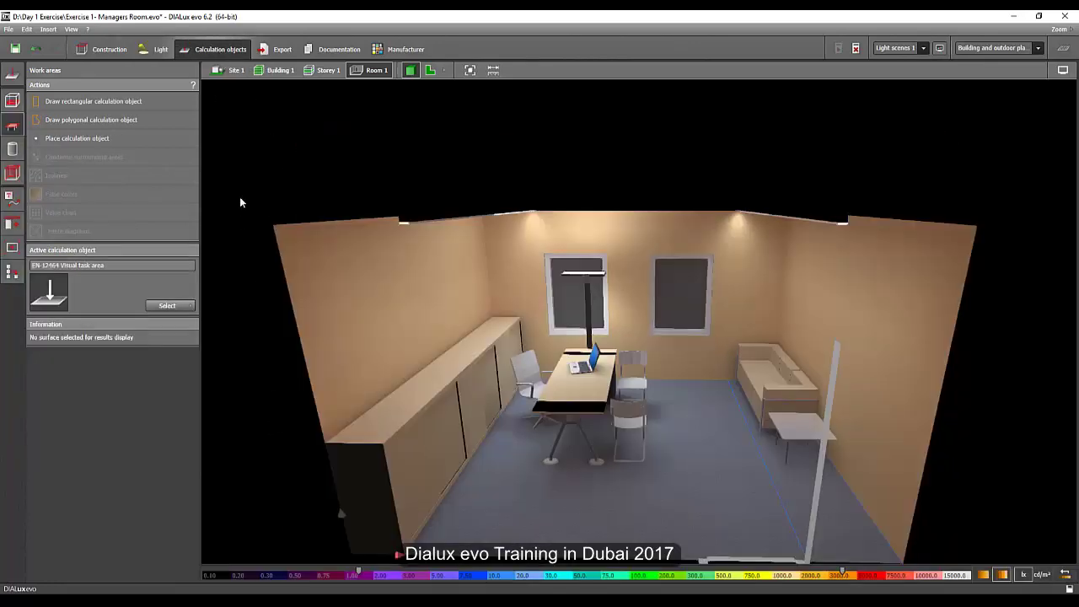
left_click(17, 74)
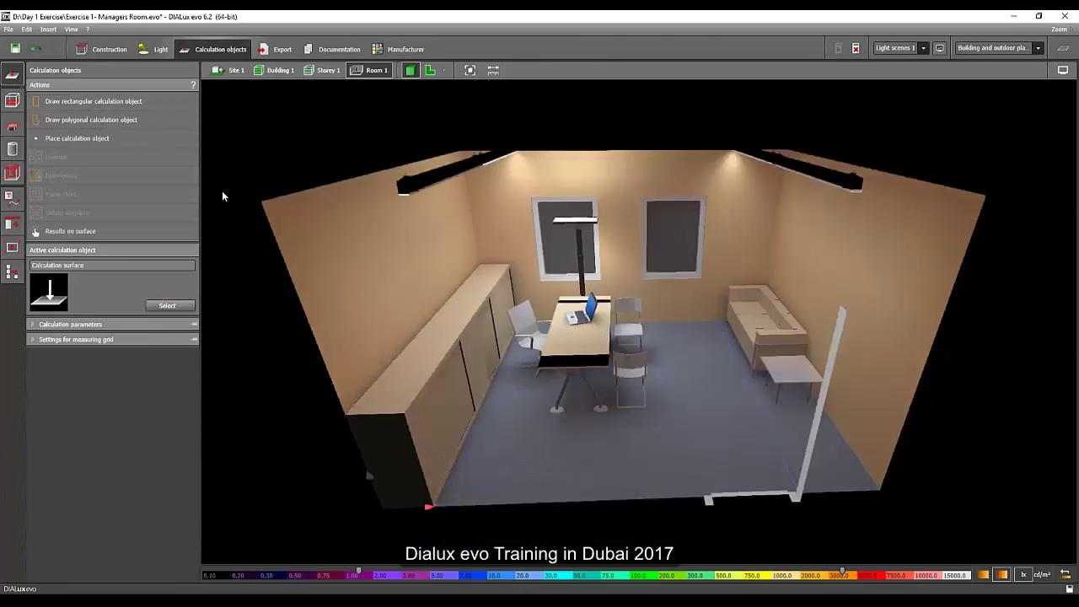
Display the room's assessment zones in construction mode and select the Room 1 space.
left_click(105, 49)
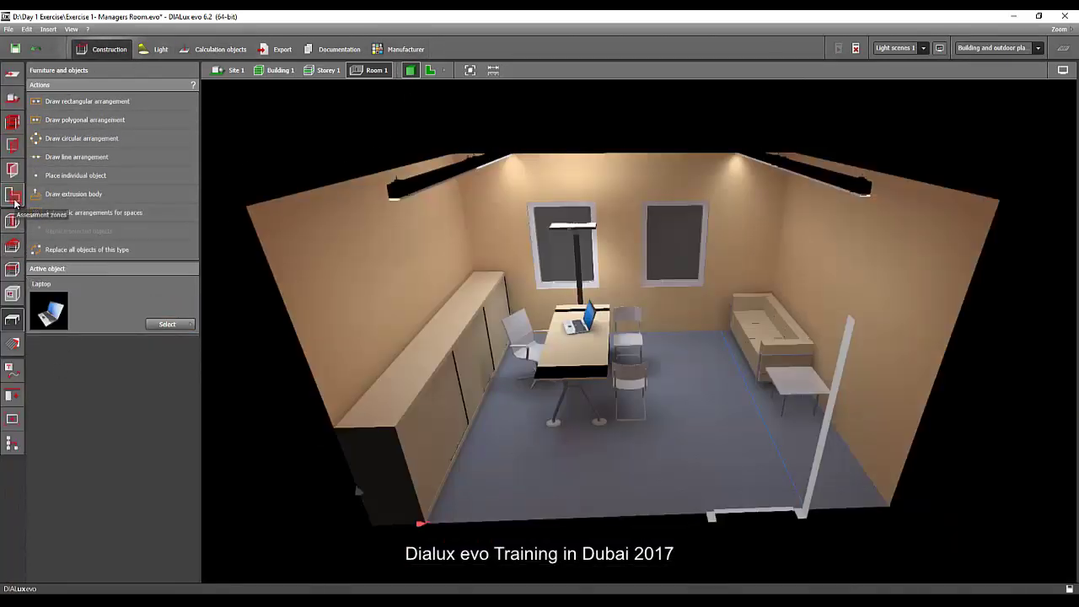
left_click(13, 196)
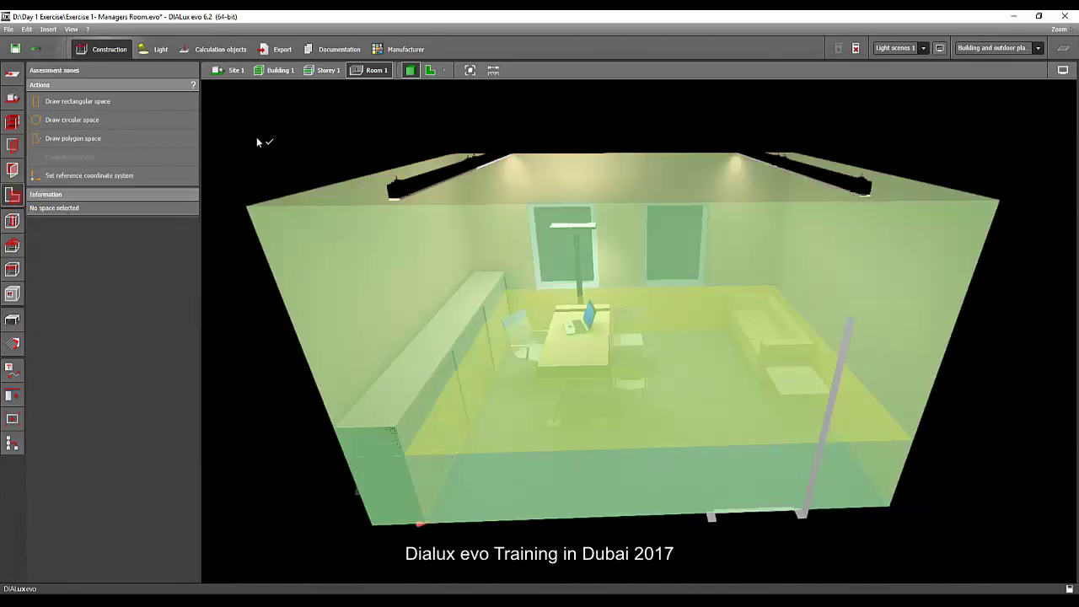
left_click_drag(257, 142, 742, 269)
scroll(640, 319, "up", 5)
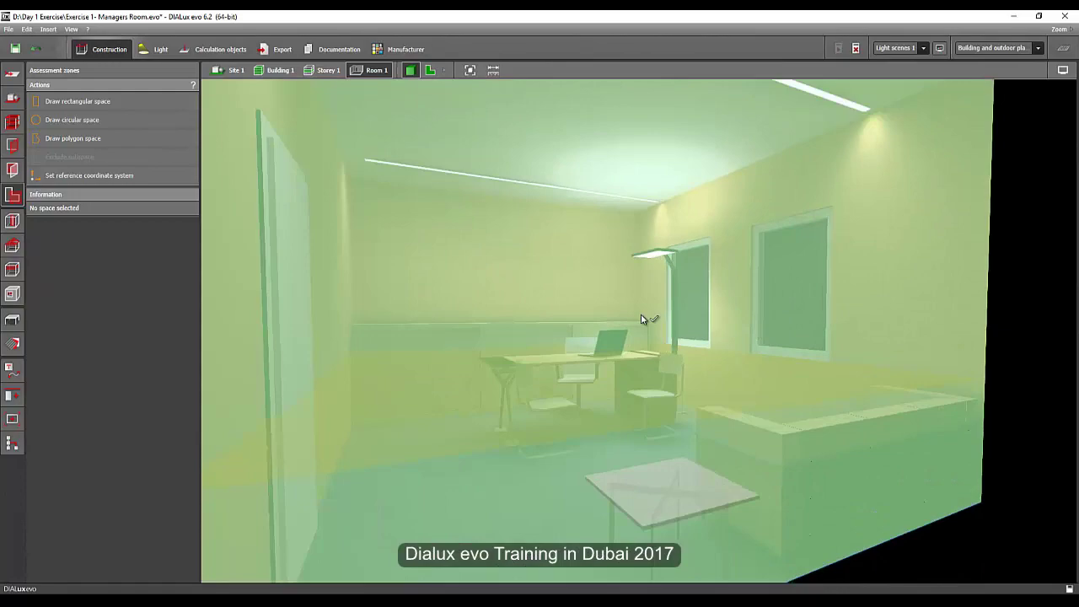
left_click_drag(641, 317, 578, 366)
scroll(598, 344, "up", 2)
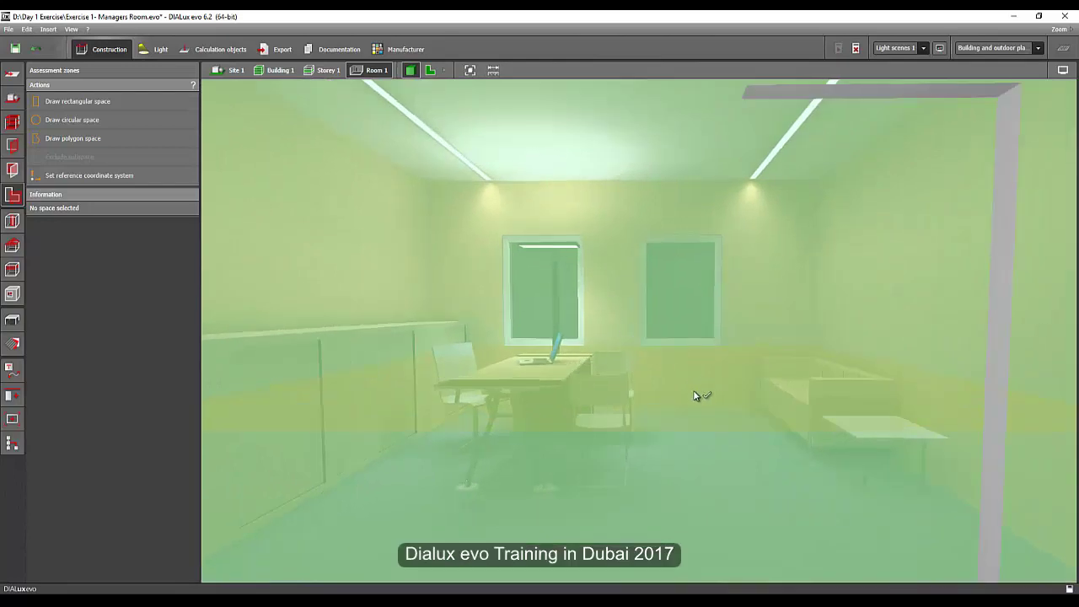
left_click_drag(696, 395, 655, 388)
scroll(652, 396, "up", 2)
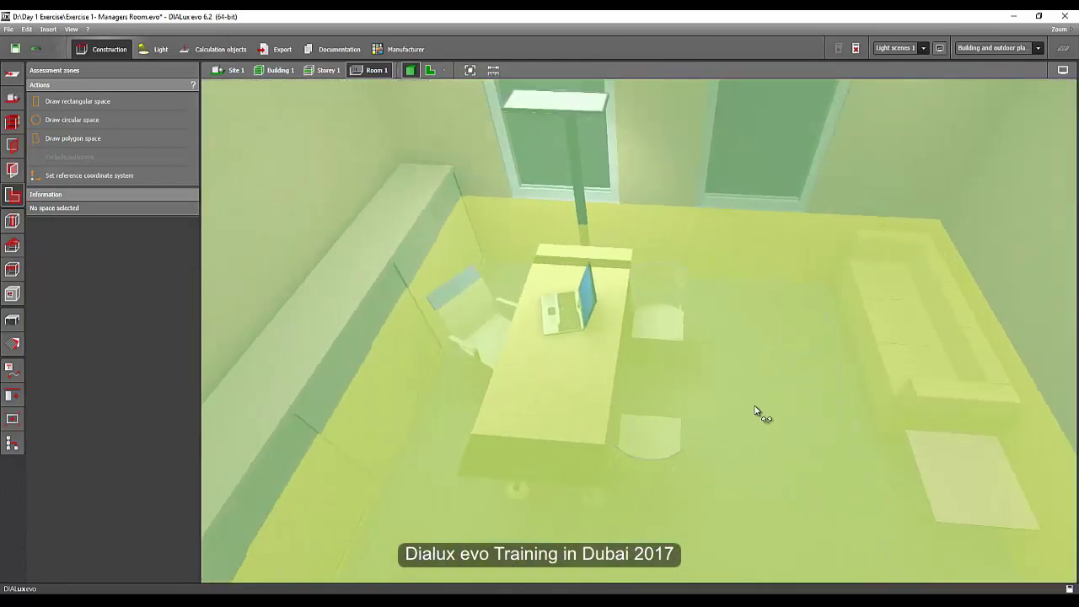
left_click_drag(756, 411, 697, 380)
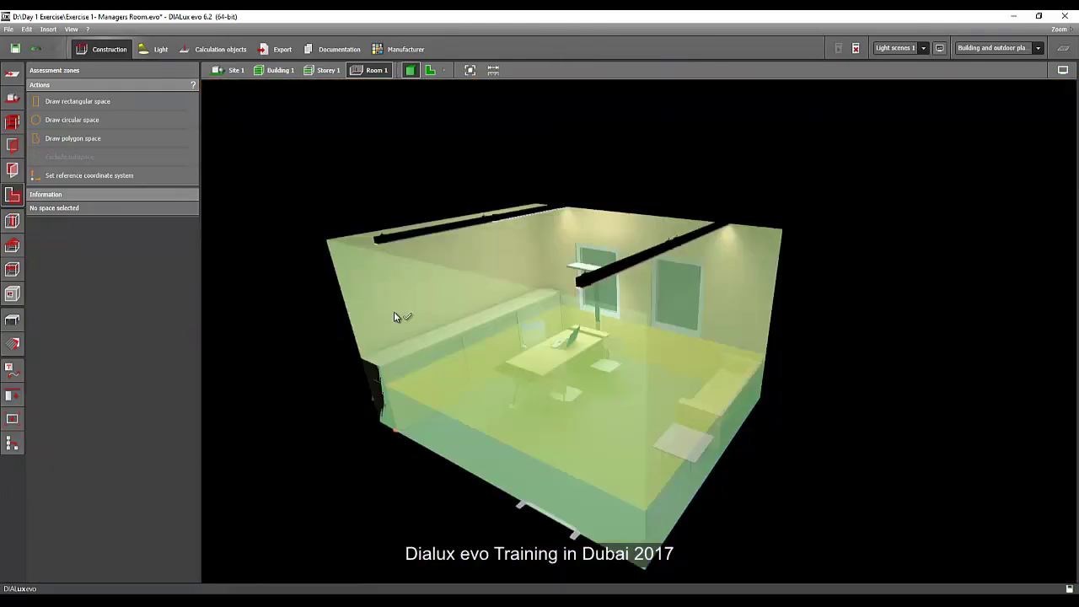
left_click(394, 316)
left_click_drag(284, 340, 320, 334)
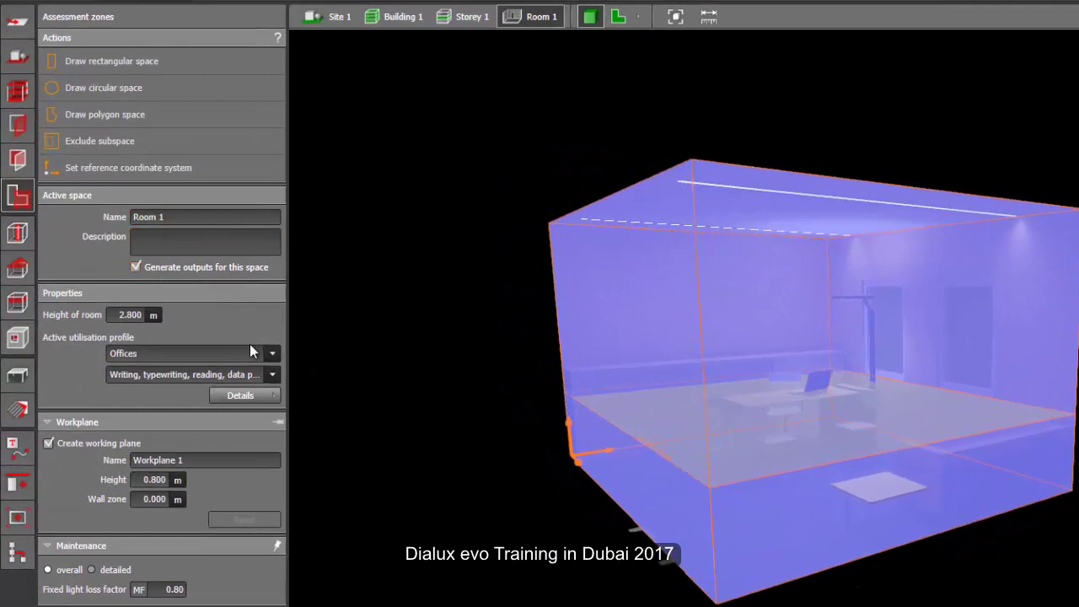
Review the building and room categories offered for the space's active utilisation profile.
left_click(126, 355)
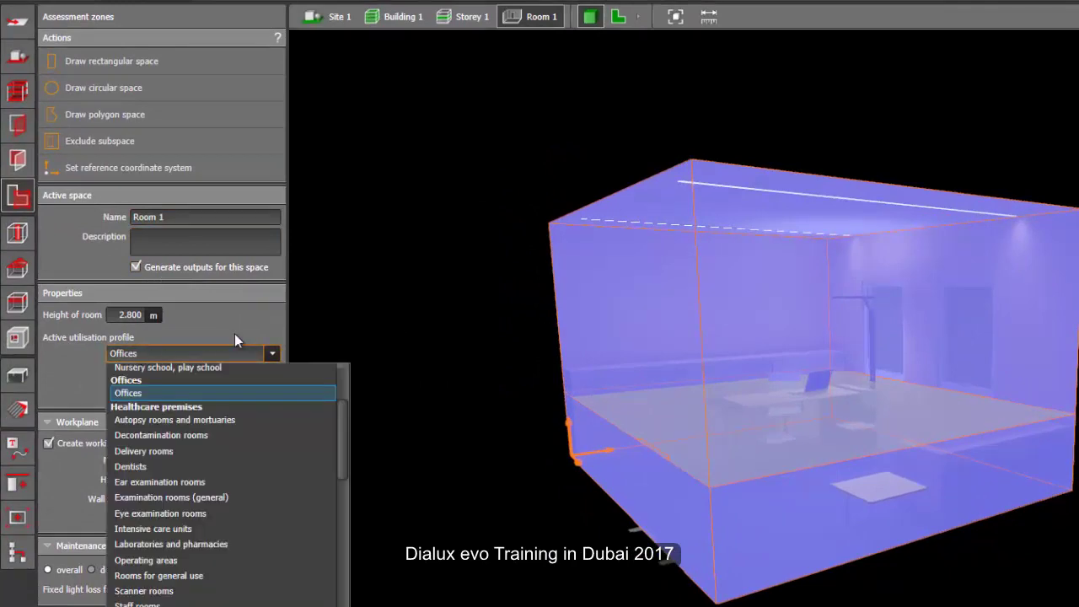
left_click(256, 329)
left_click(271, 350)
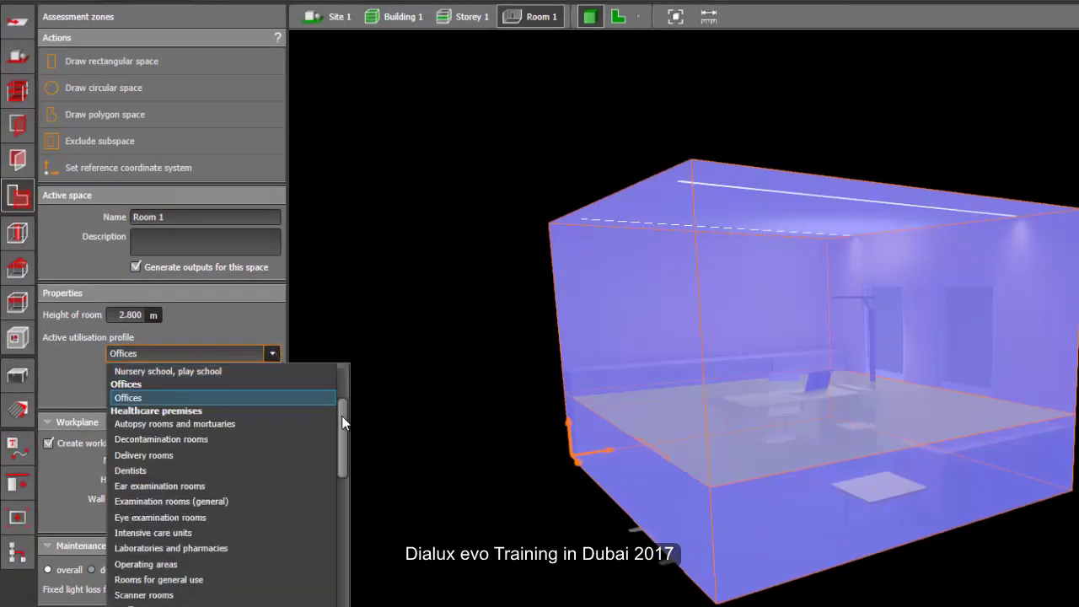
left_click_drag(343, 421, 342, 382)
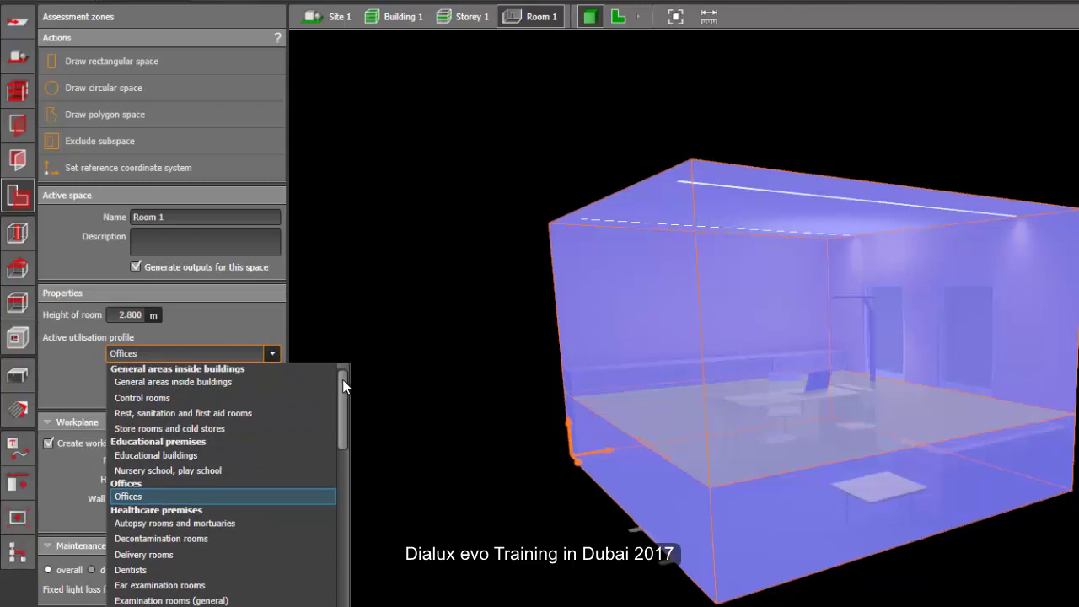
left_click(270, 331)
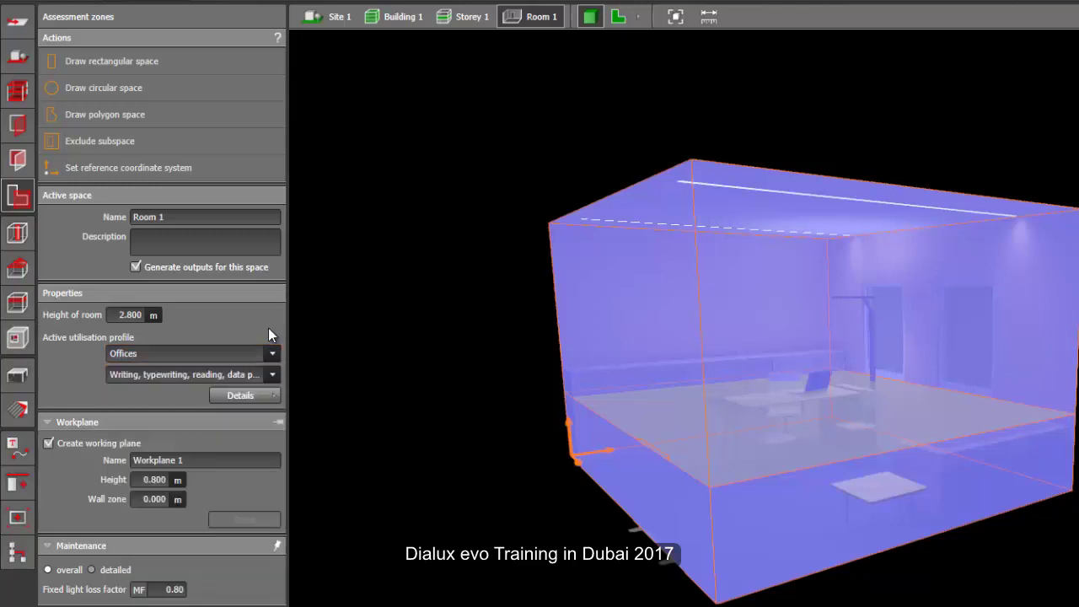
left_click(207, 355)
left_click(206, 360)
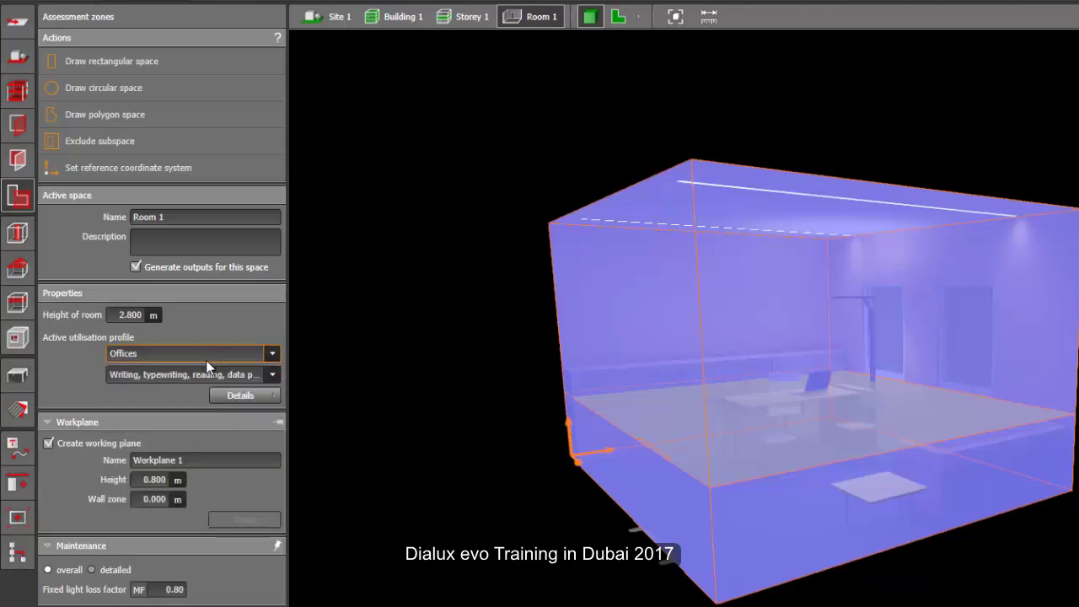
Review the application types for Offices and the detailed requirements of the active utilisation profile.
left_click(166, 373)
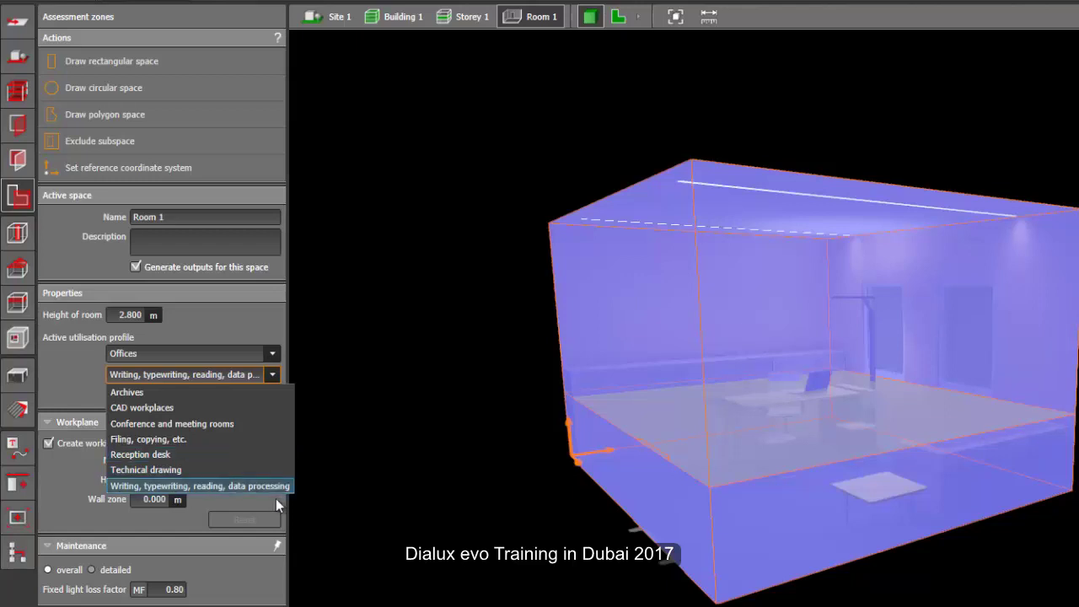
left_click(205, 374)
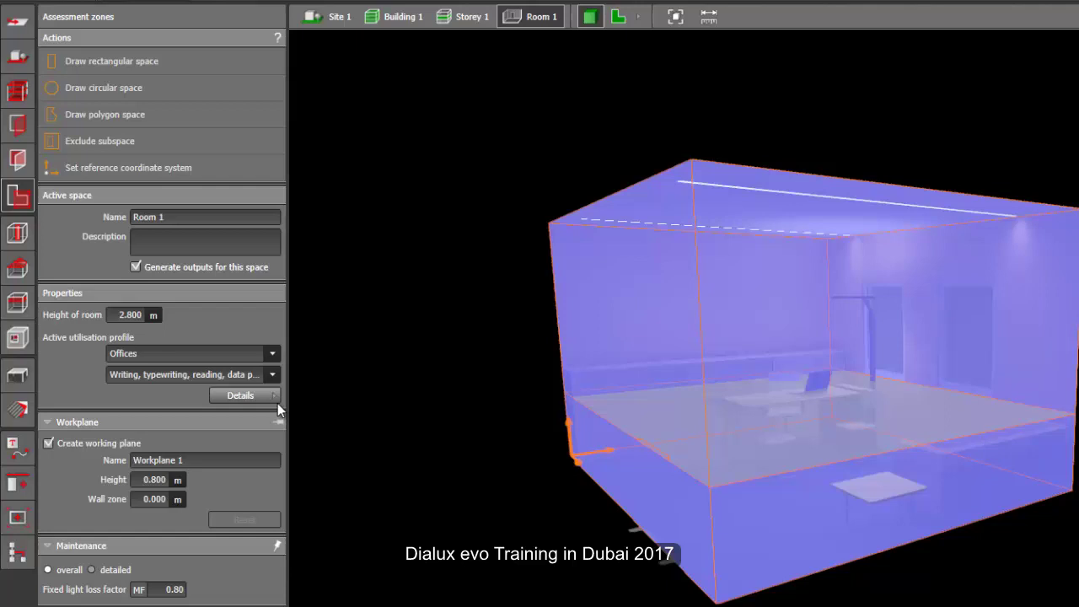
left_click(247, 397)
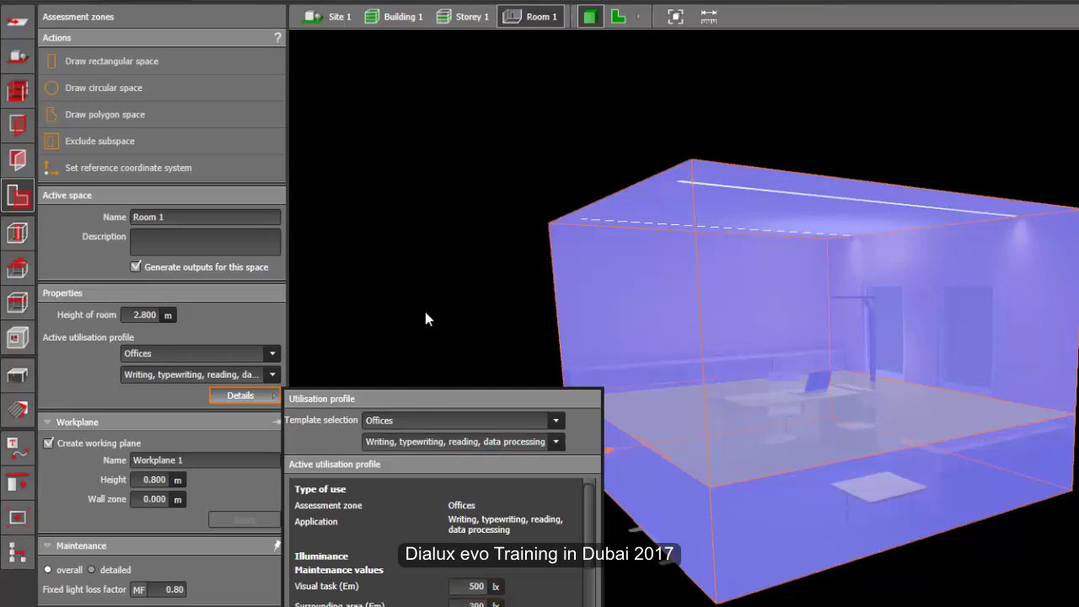
left_click(387, 313)
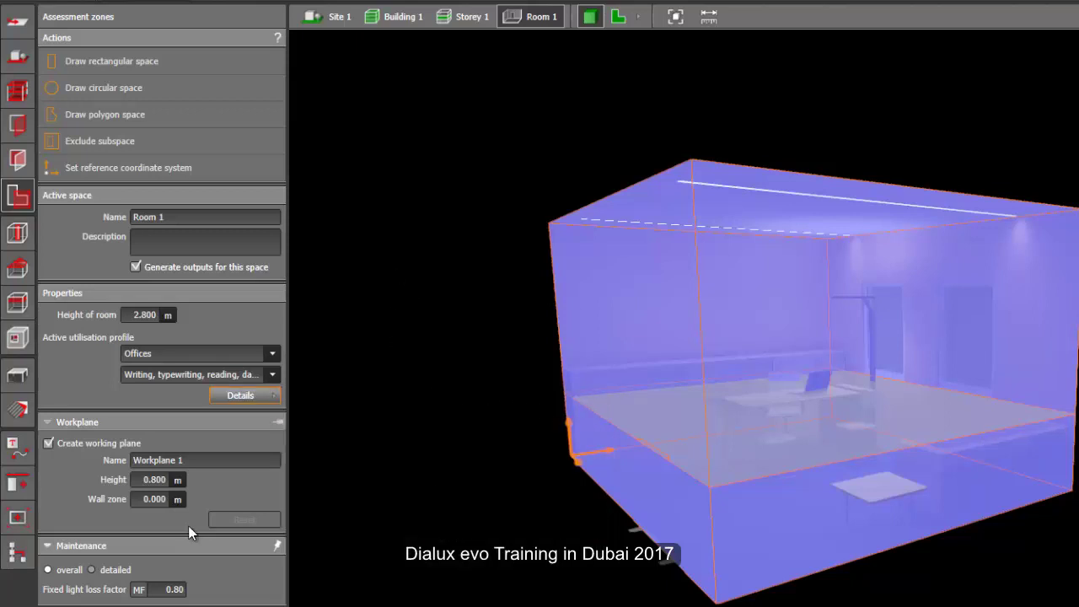
Examine the workplane's height above the floor and its extent to the walls from several angles.
right_click_drag(472, 507, 553, 529)
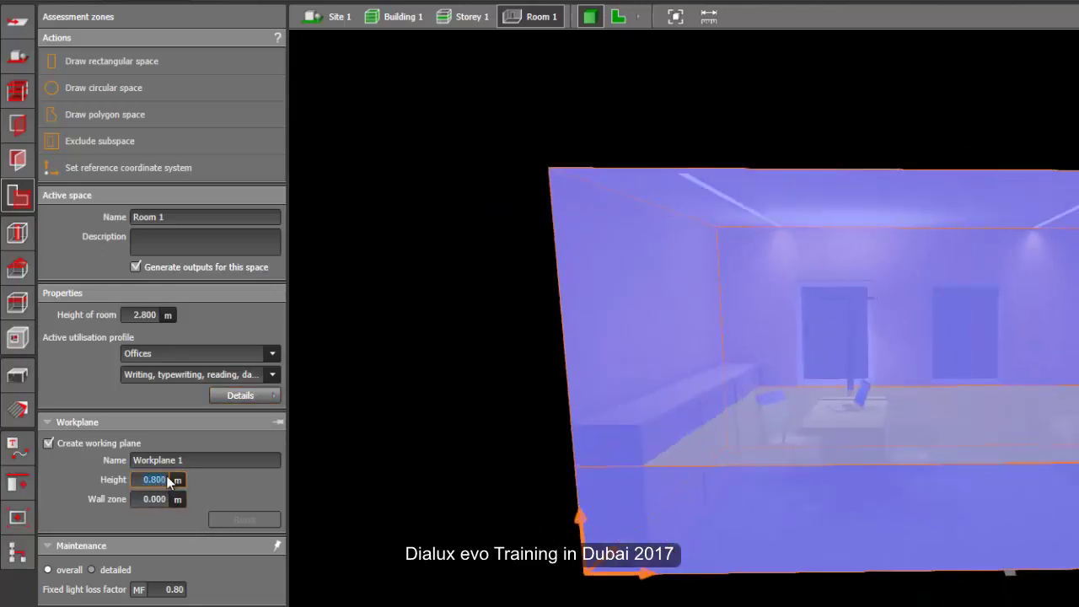
left_click_drag(428, 567, 494, 571)
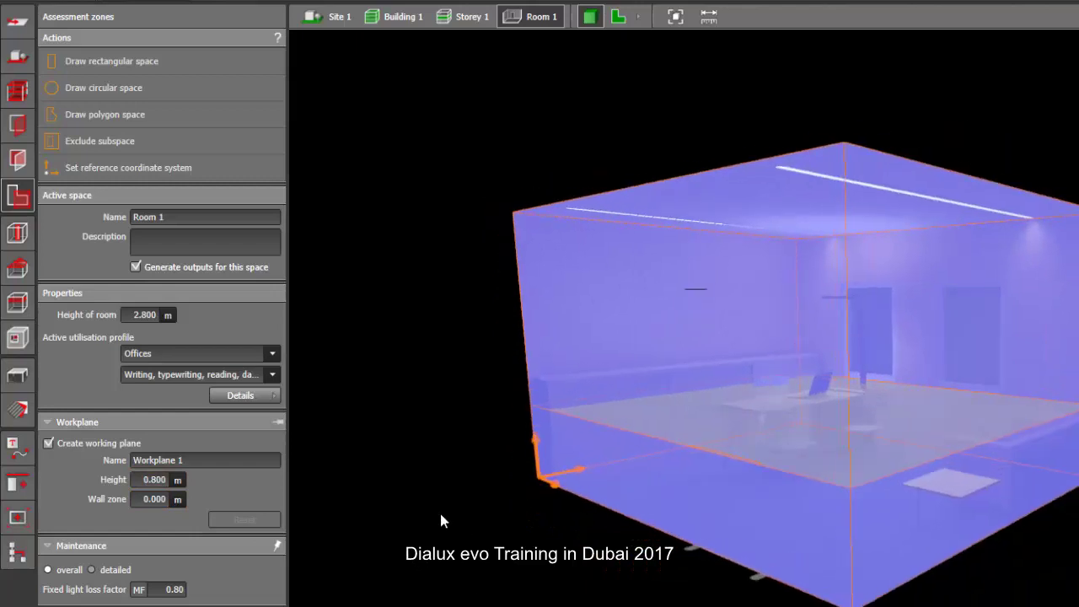
left_click_drag(423, 479, 415, 499)
mouse_move(414, 496)
right_mouse_down()
mouse_move(402, 489)
mouse_move(397, 508)
right_mouse_up()
scroll(415, 496, "down", 5)
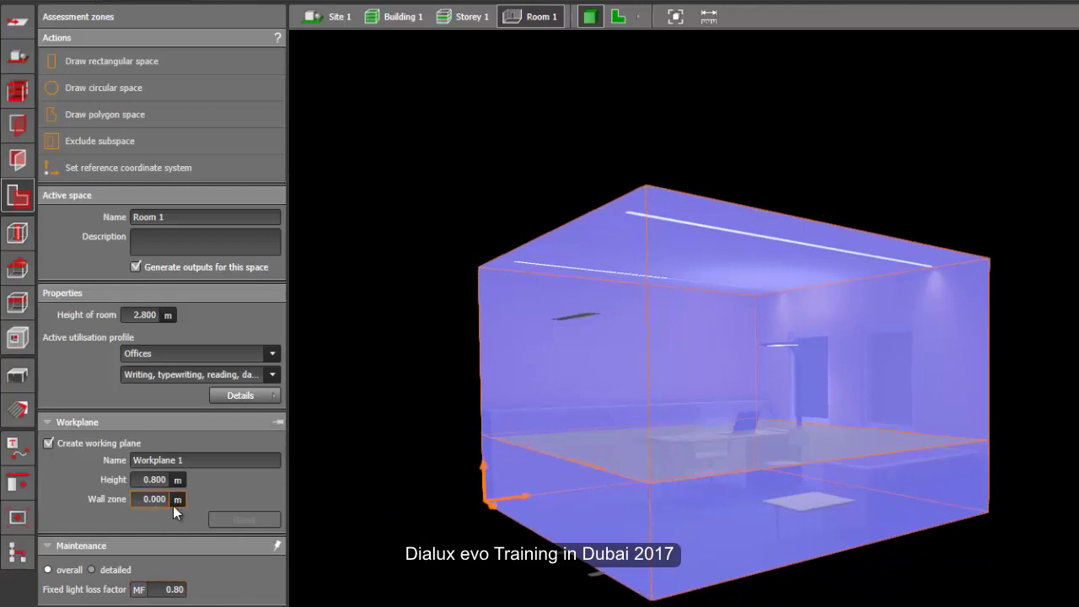
scroll(480, 577, "up", 5)
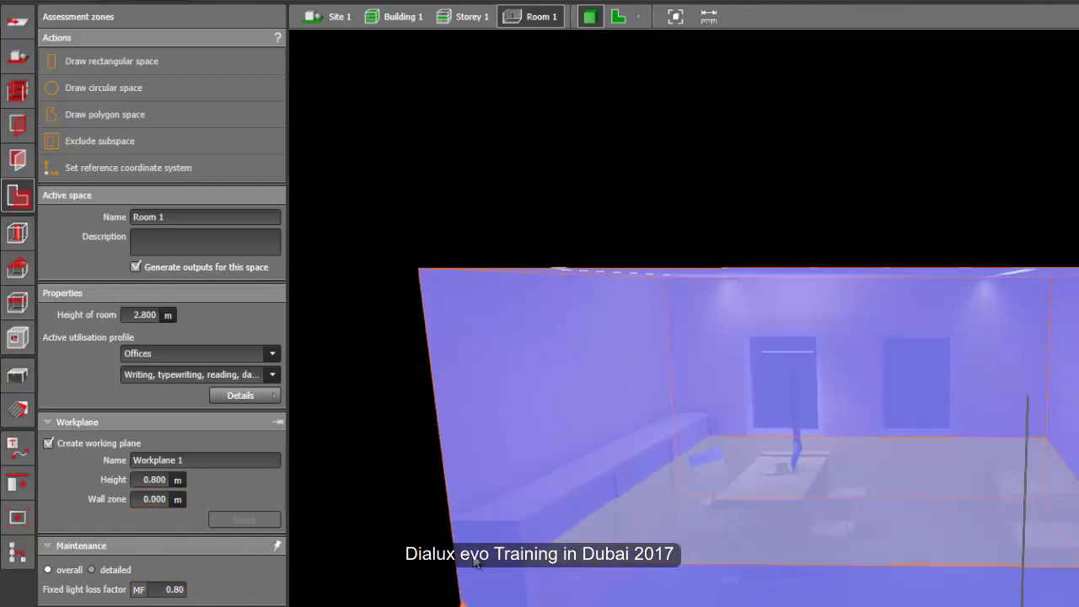
right_click_drag(428, 557, 412, 553)
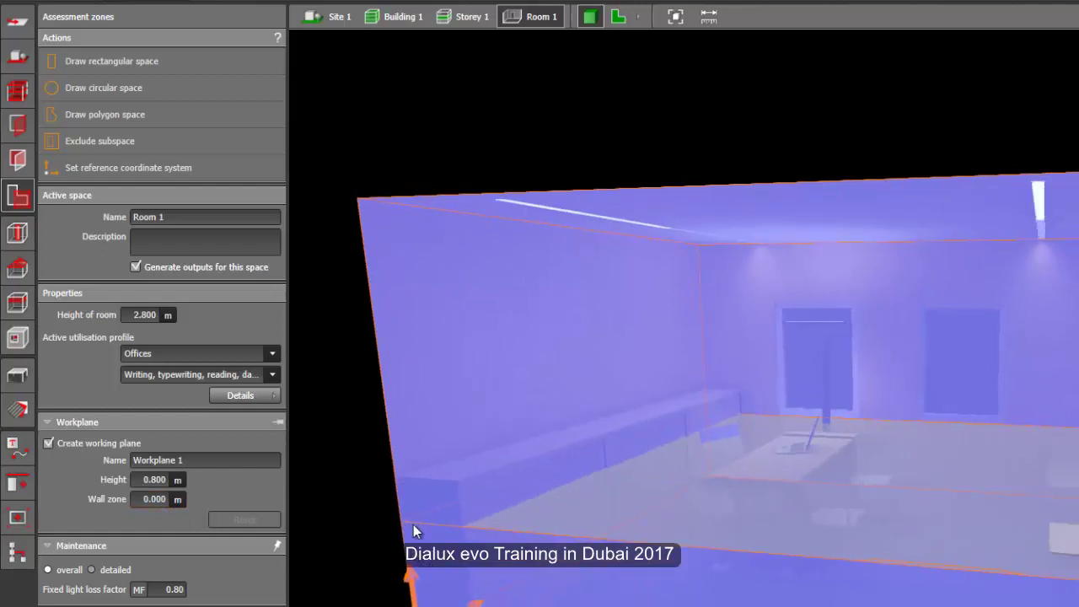
right_click_drag(1014, 589, 957, 593)
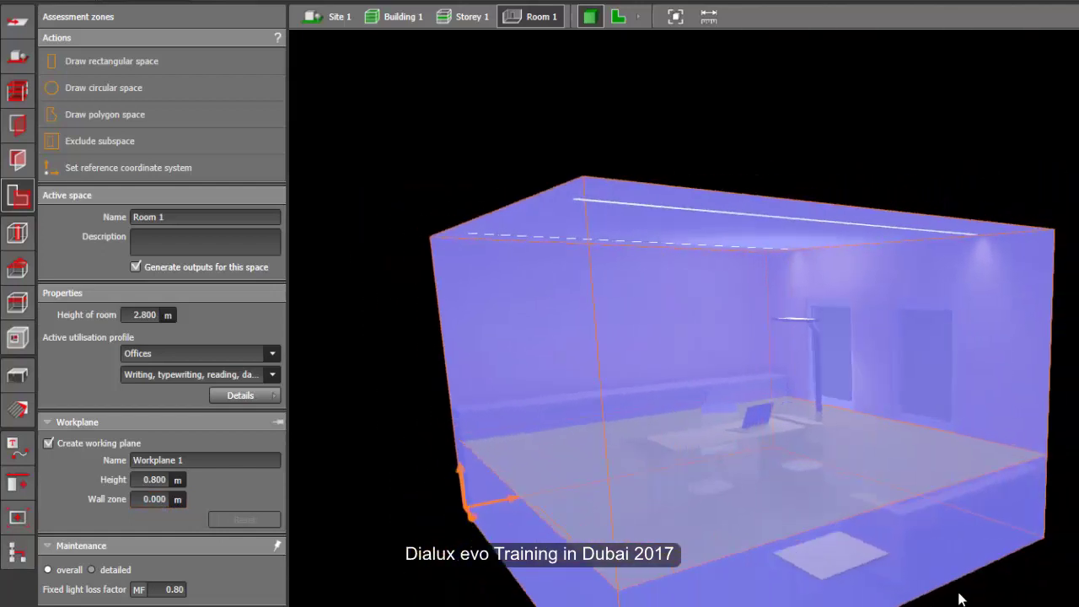
scroll(983, 494, "up", 4)
right_click_drag(904, 514, 884, 517)
scroll(886, 517, "down", 6)
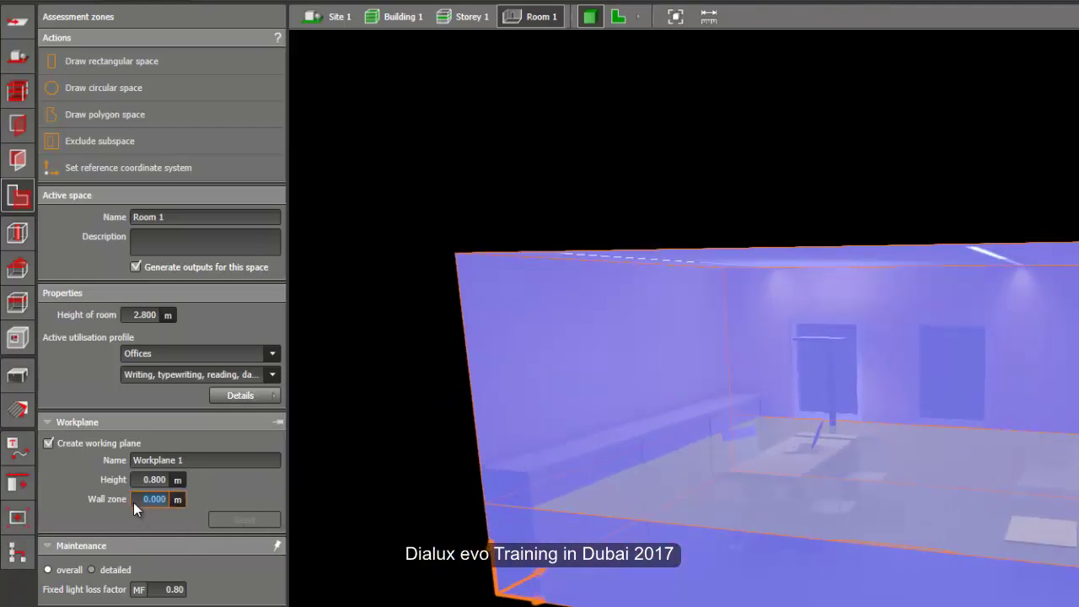
Set the workplane's wall zone to 0.5 m, accept that existing results become invalid, and inspect the workplane.
key("Return")
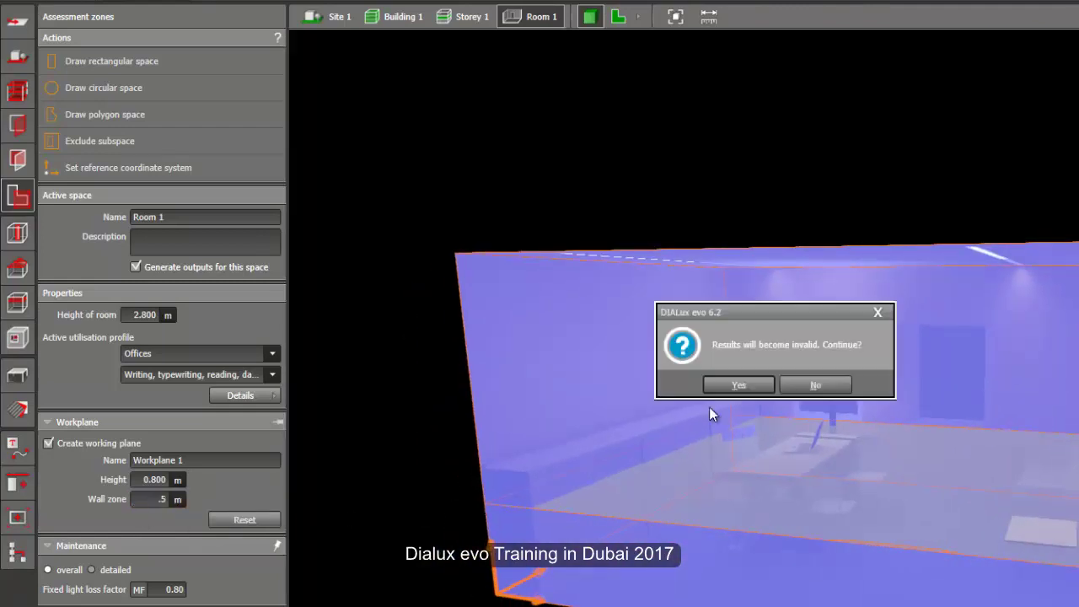
left_click(741, 385)
right_click_drag(375, 446, 439, 474)
scroll(658, 506, "up", 5)
right_click_drag(673, 474, 641, 438)
scroll(745, 430, "down", 5)
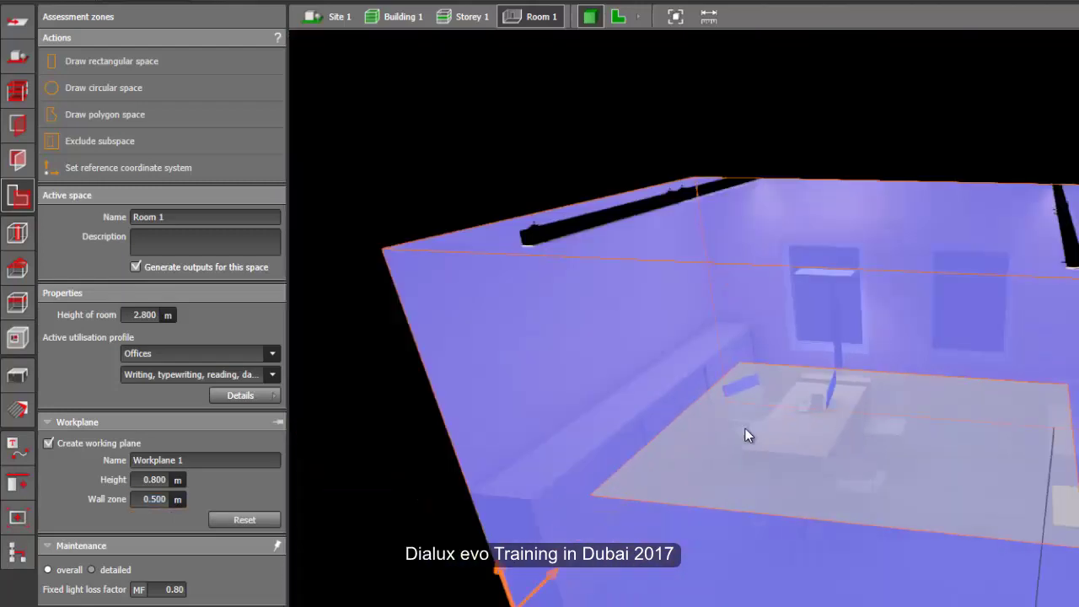
right_click_drag(746, 428, 766, 453)
left_click_drag(765, 452, 727, 476)
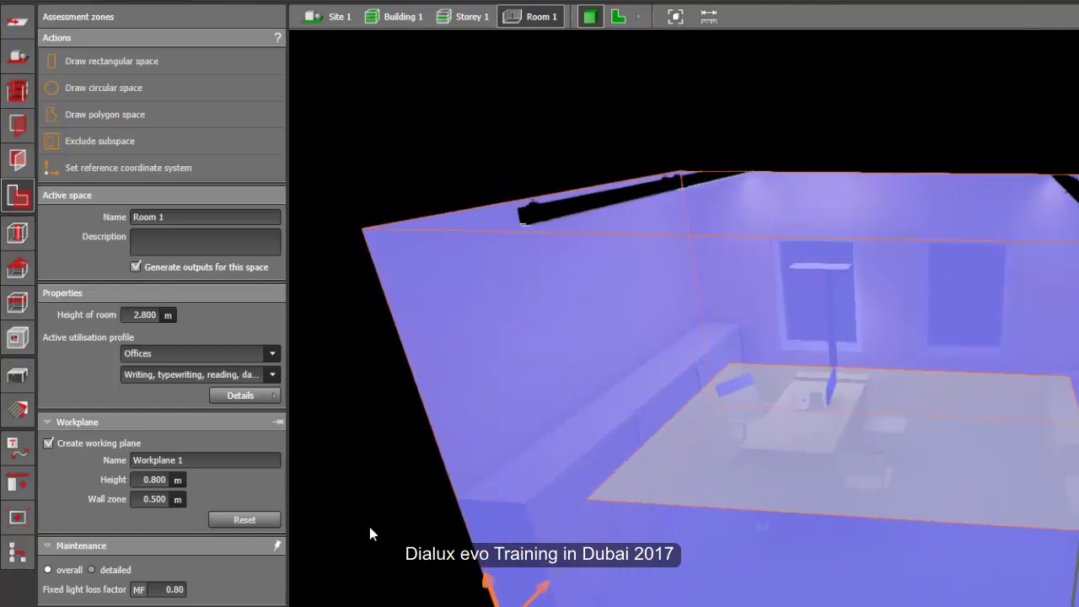
left_click_drag(370, 527, 432, 566)
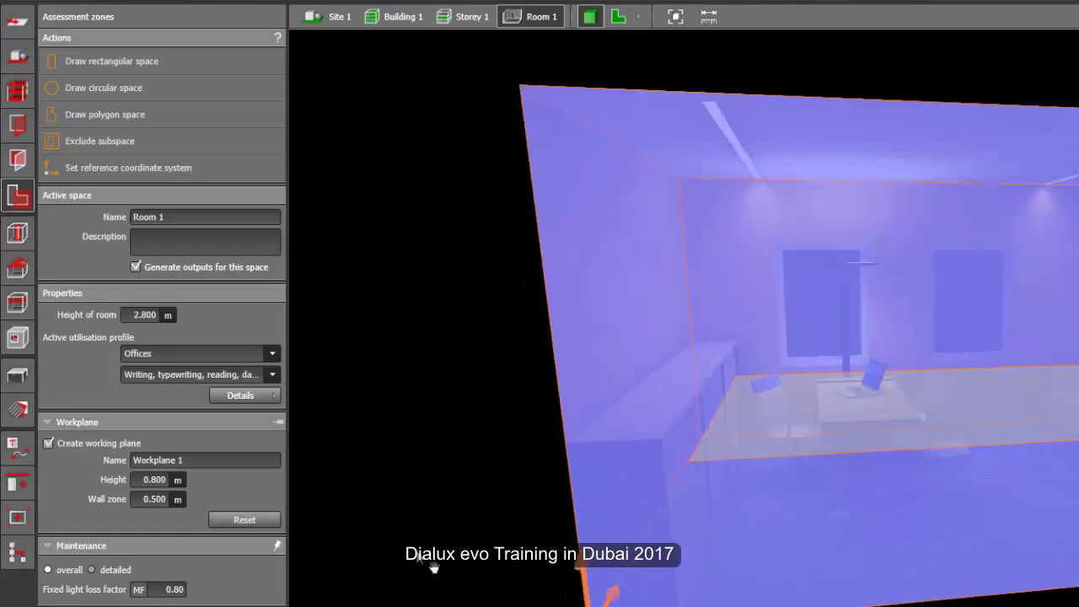
right_click_drag(433, 568, 394, 508)
scroll(391, 509, "down", 3)
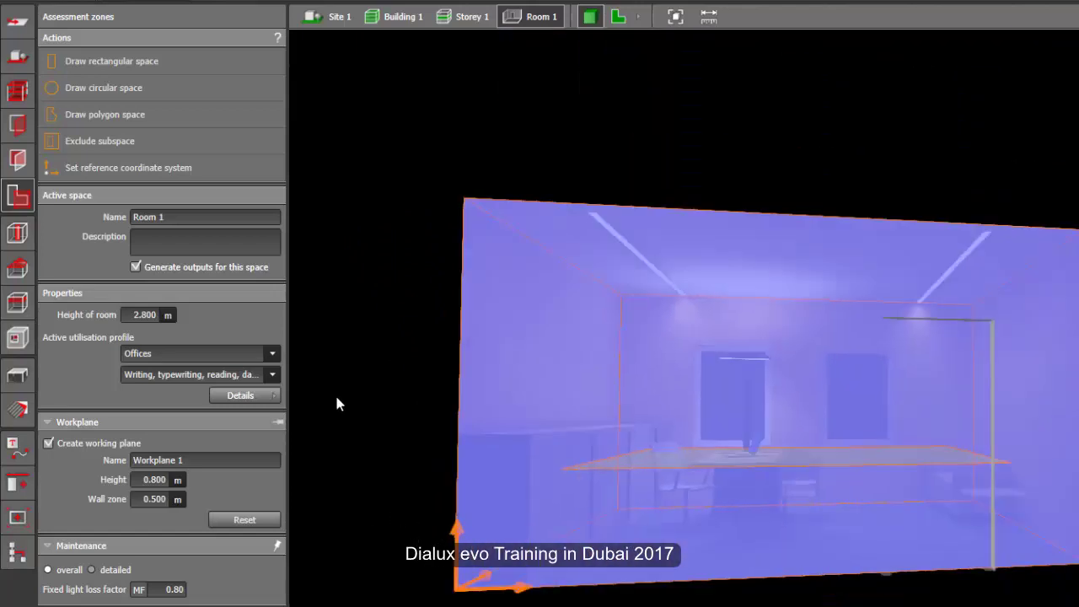
Rename the active space to "Managers Office".
left_click(182, 217)
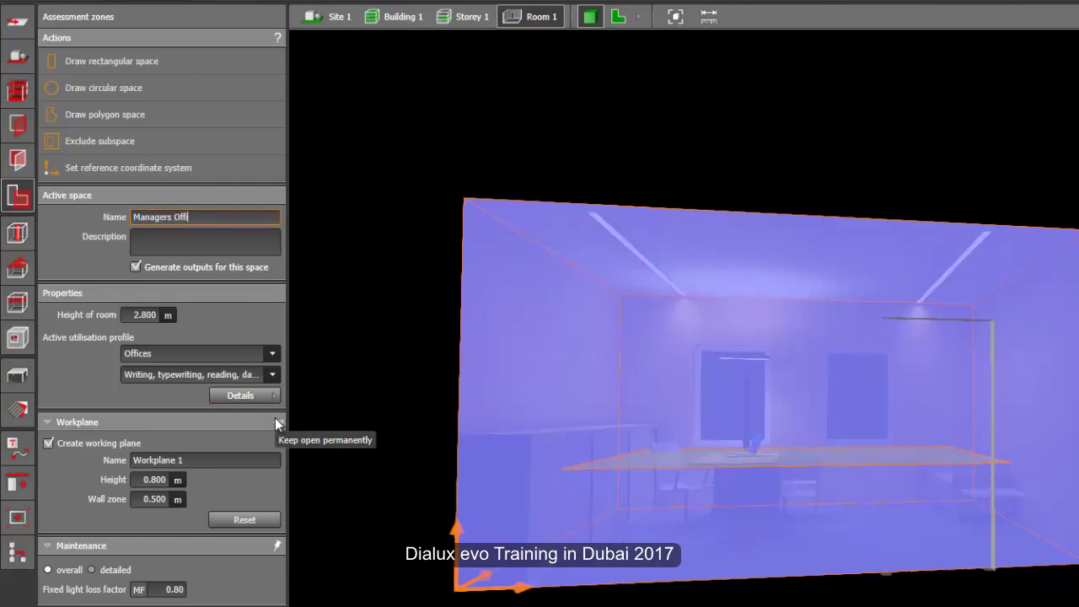
key("Return")
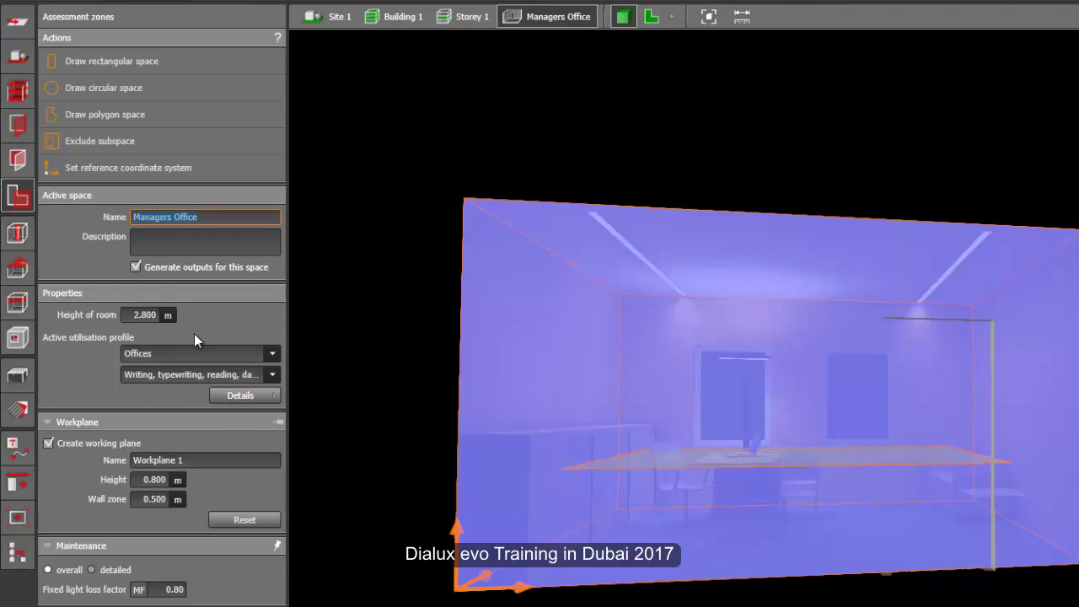
Inspect the workplane from another angle and deselect the space.
left_click(172, 461)
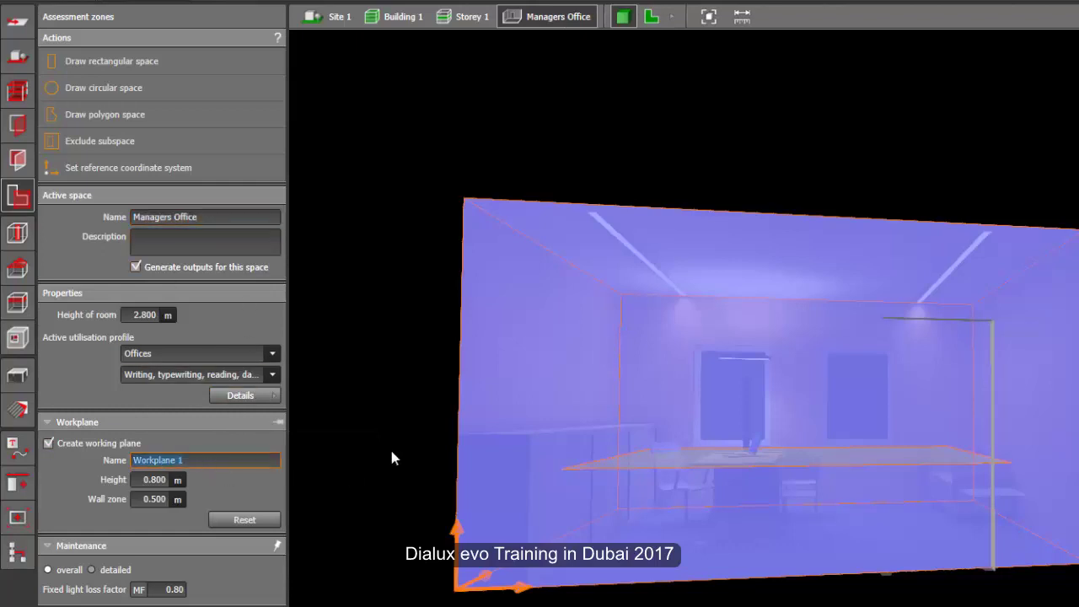
right_click_drag(390, 449, 396, 472)
left_click_drag(396, 477, 365, 470)
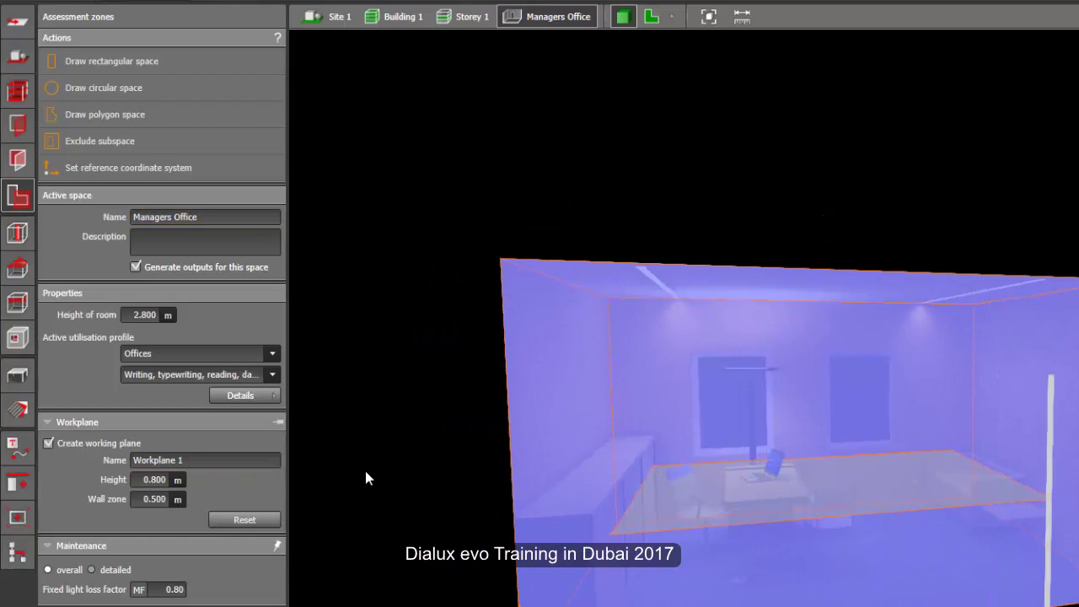
left_click(397, 430)
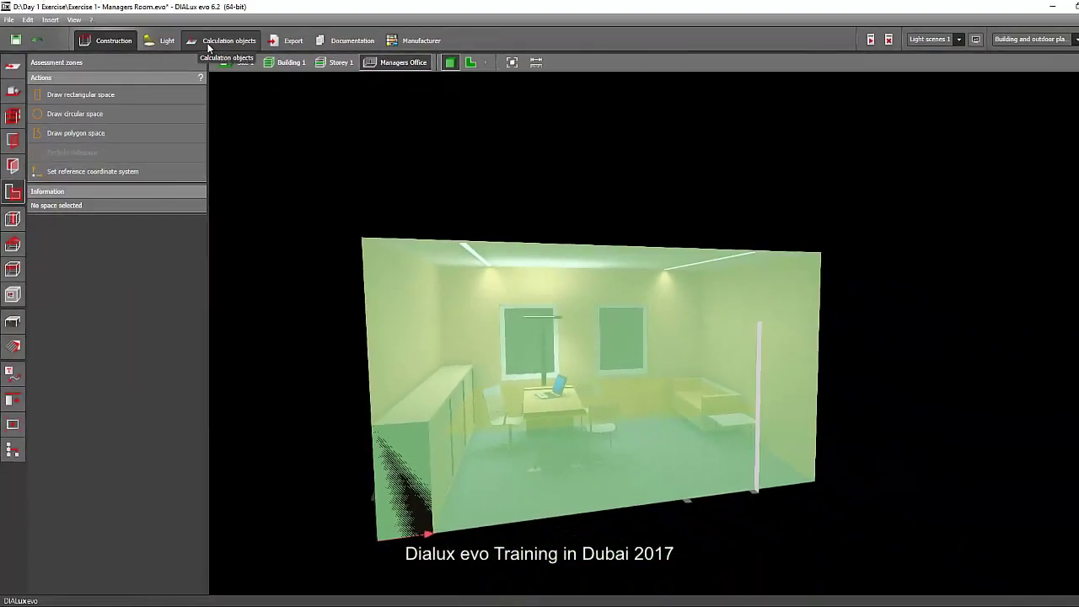
Among the calculation objects, show the results on the desk's top surface as false colours with a value chart.
left_click(223, 45)
left_click_drag(301, 144, 332, 203)
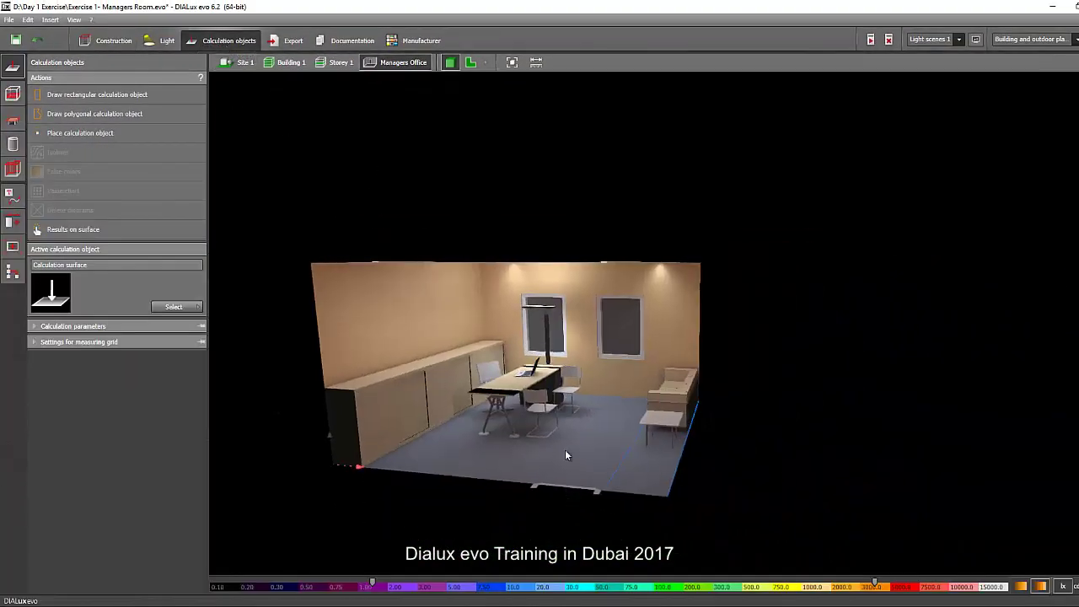
scroll(523, 312, "up", 5)
left_click_drag(523, 312, 502, 340)
scroll(502, 339, "up", 5)
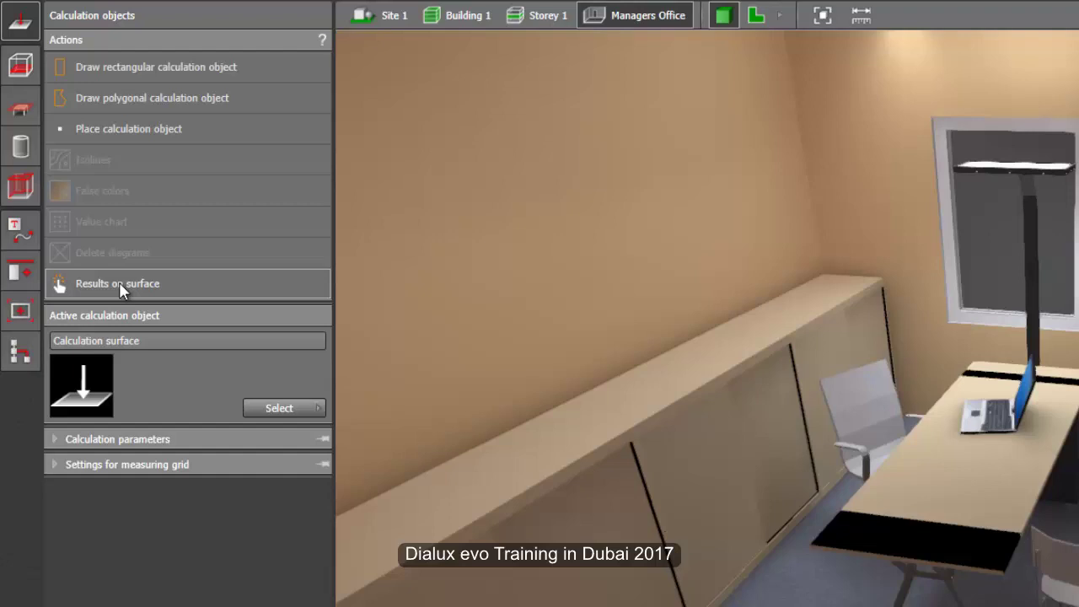
left_click(110, 286)
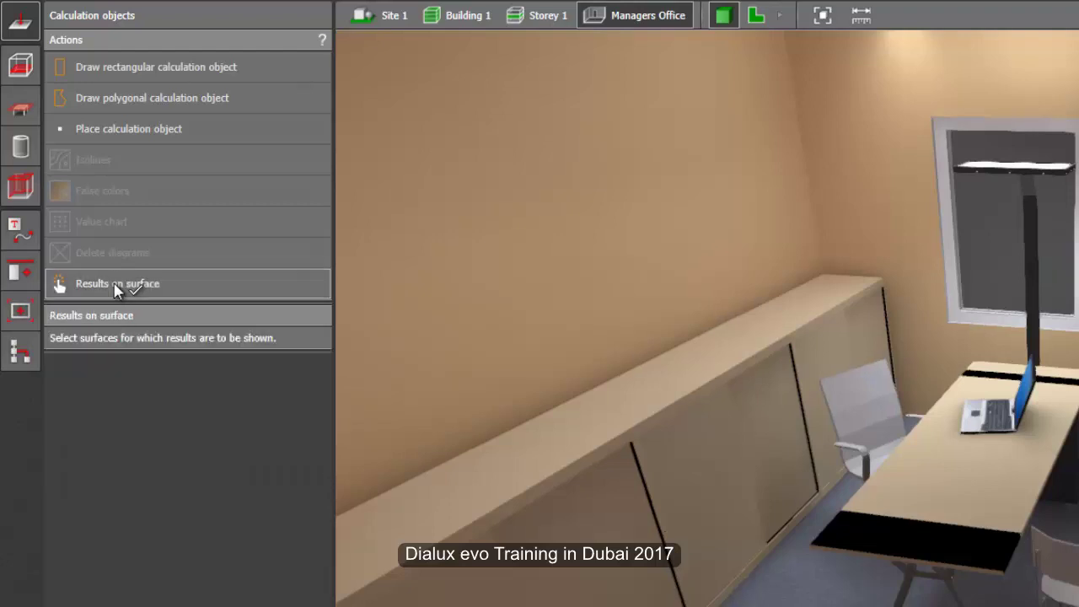
left_click(978, 469)
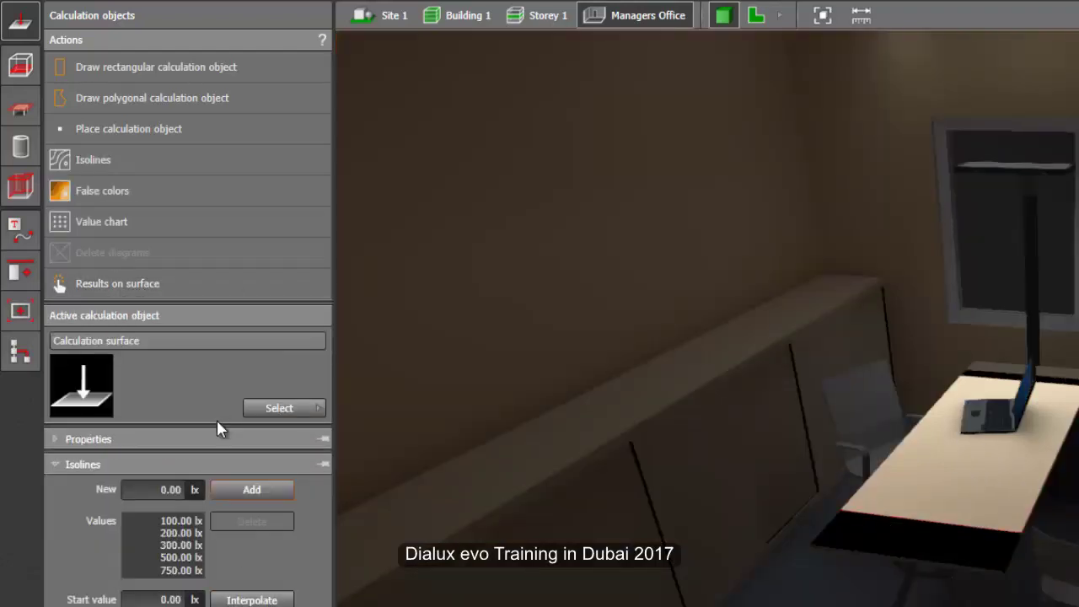
left_click(141, 193)
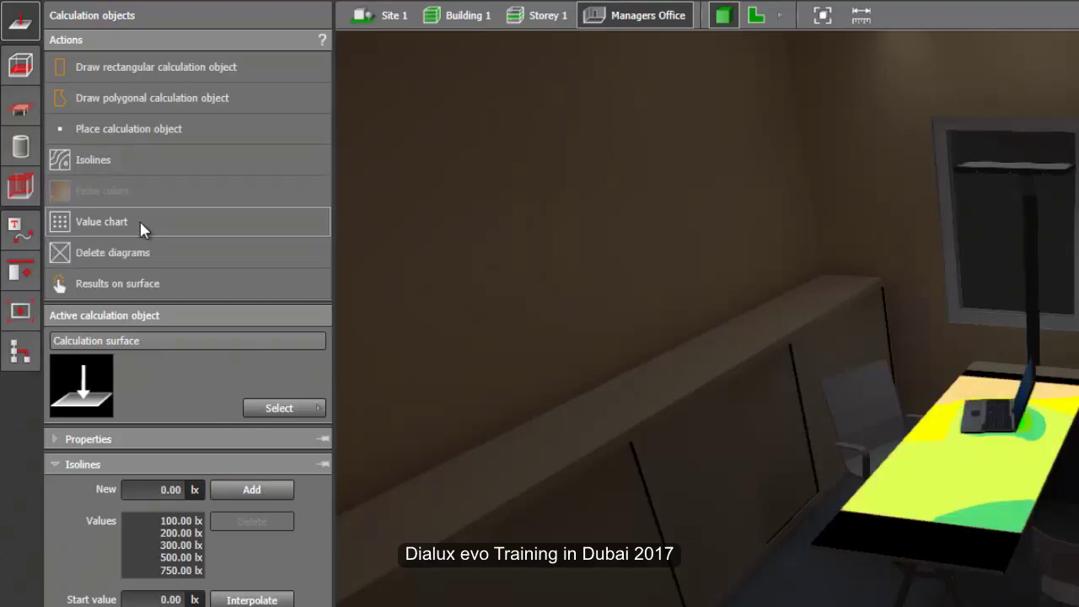
left_click(138, 221)
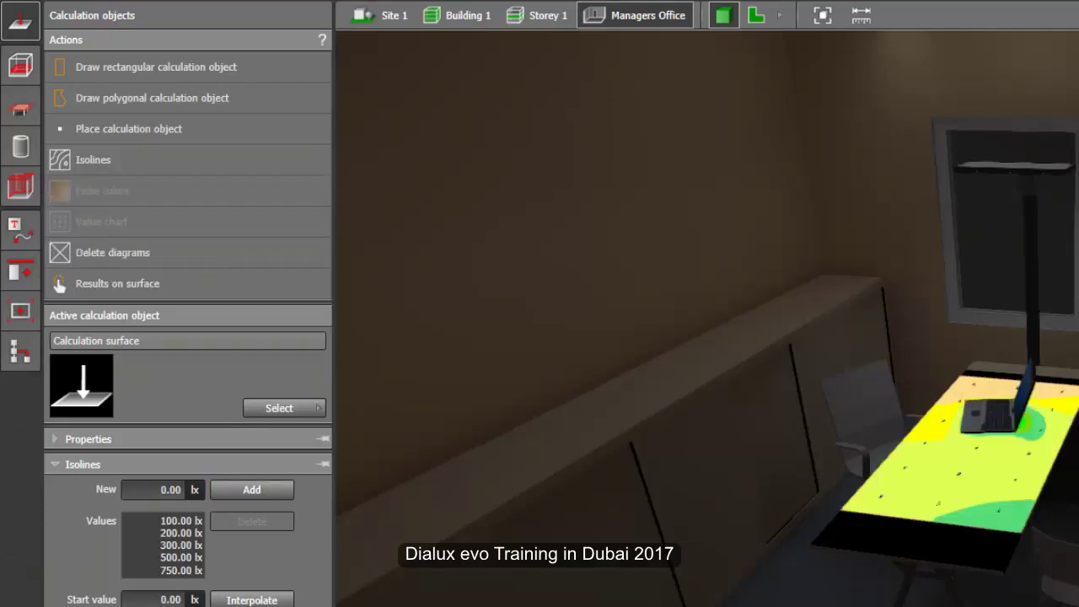
Examine the desk's false colours and value chart from several angles, dismissing the save reminder.
right_click_drag(708, 338, 835, 345)
middle_click_drag(835, 346, 586, 425)
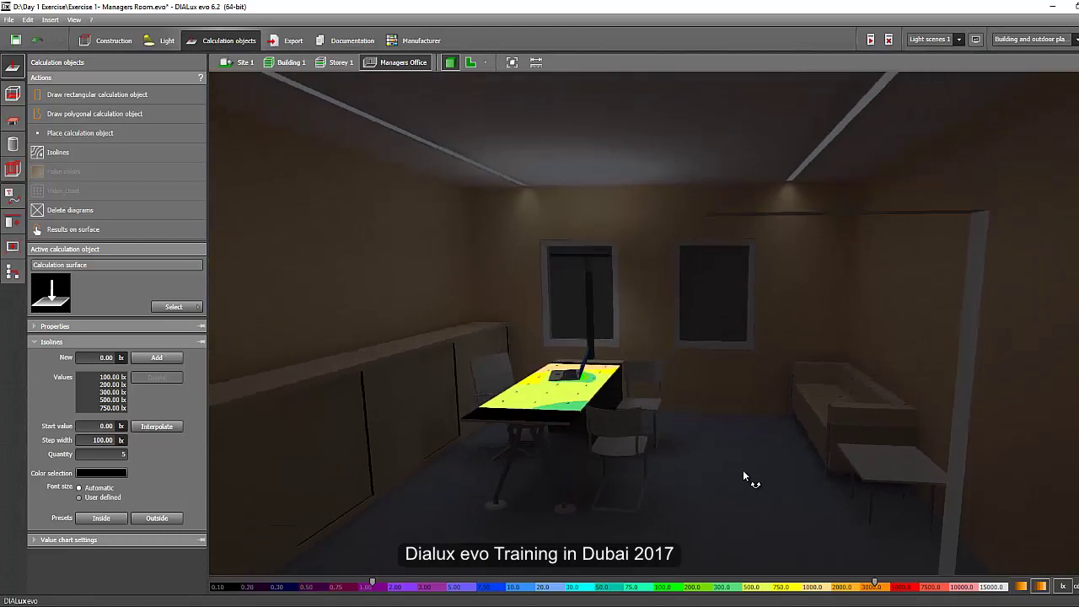
right_click_drag(743, 471, 767, 467)
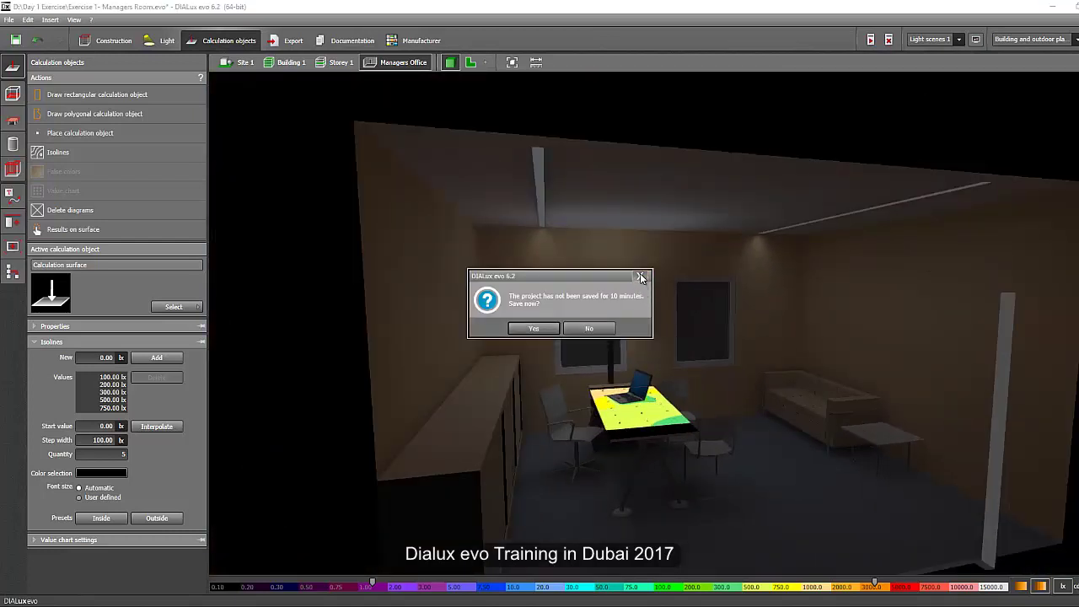
left_click(640, 276)
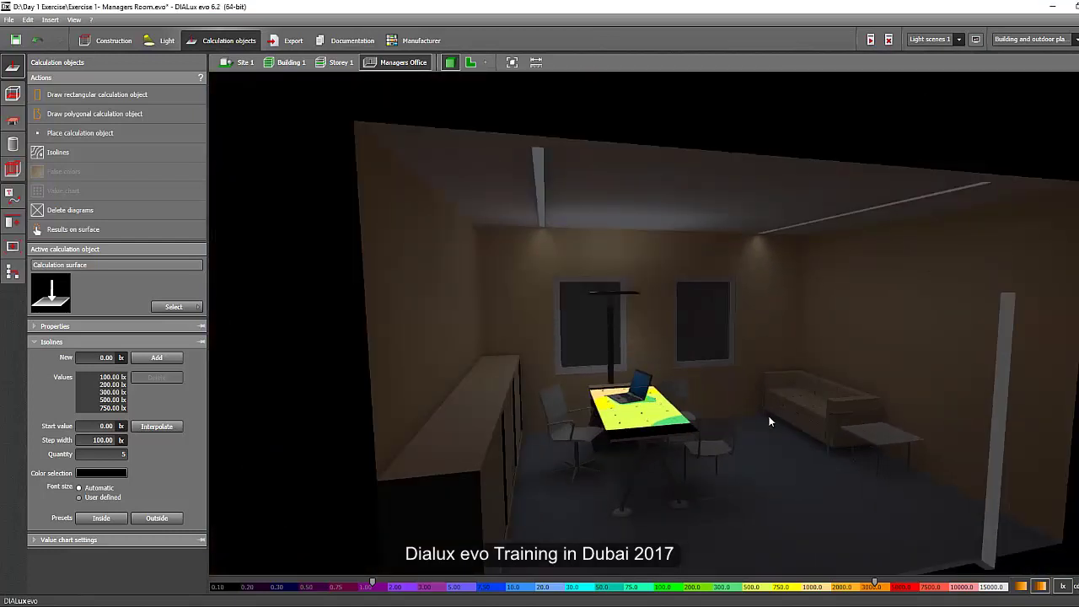
right_click_drag(770, 418, 674, 444)
left_click_drag(673, 443, 589, 437)
scroll(588, 437, "up", 3)
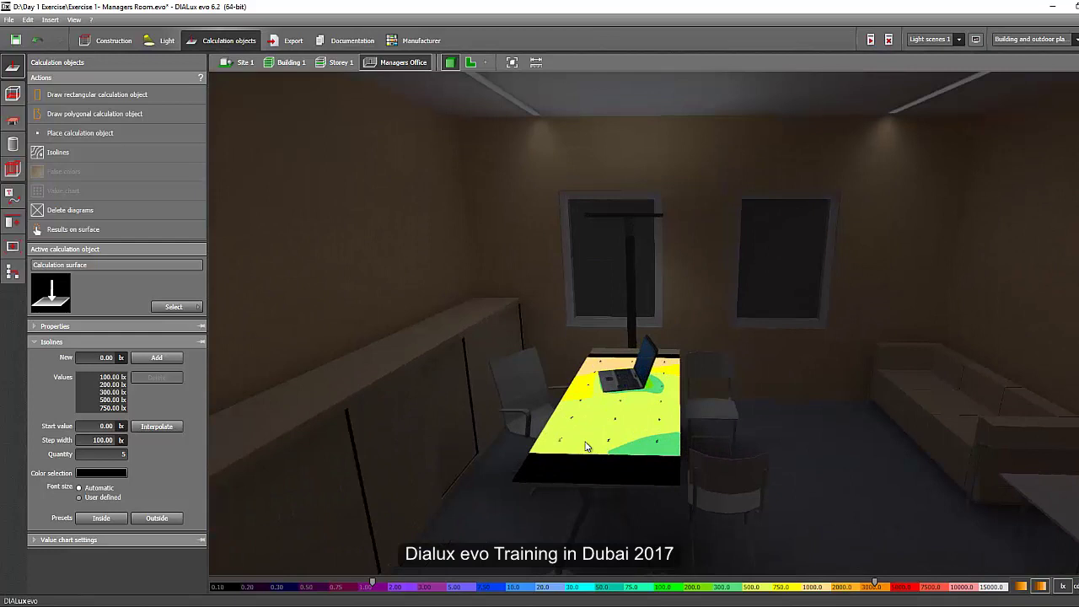
scroll(552, 440, "down", 6)
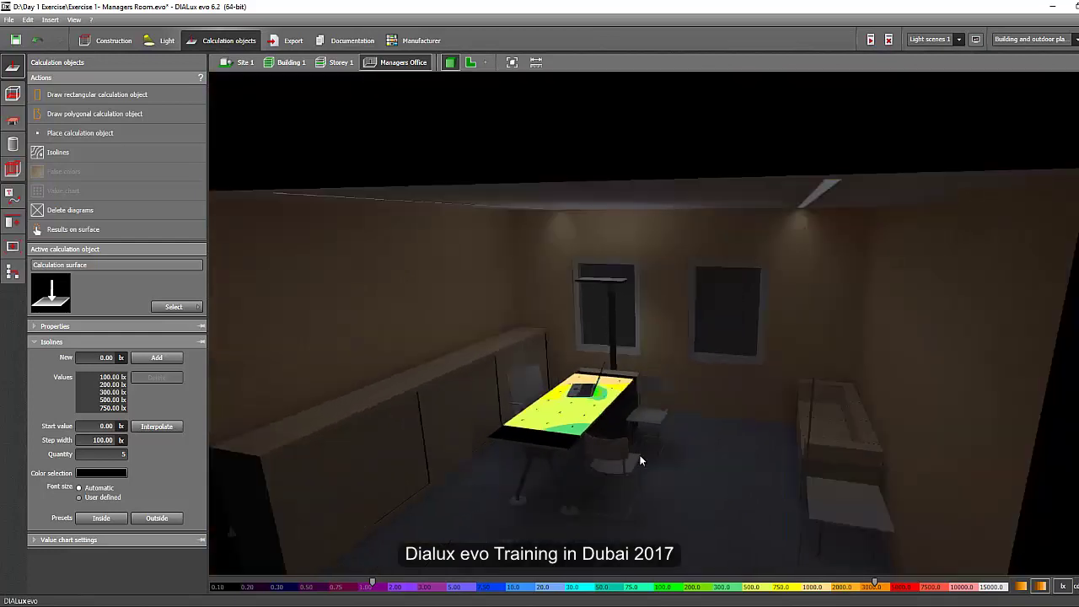
Show the results on the wall above the cabinets as false colours with a value chart.
left_click_drag(450, 385, 599, 436)
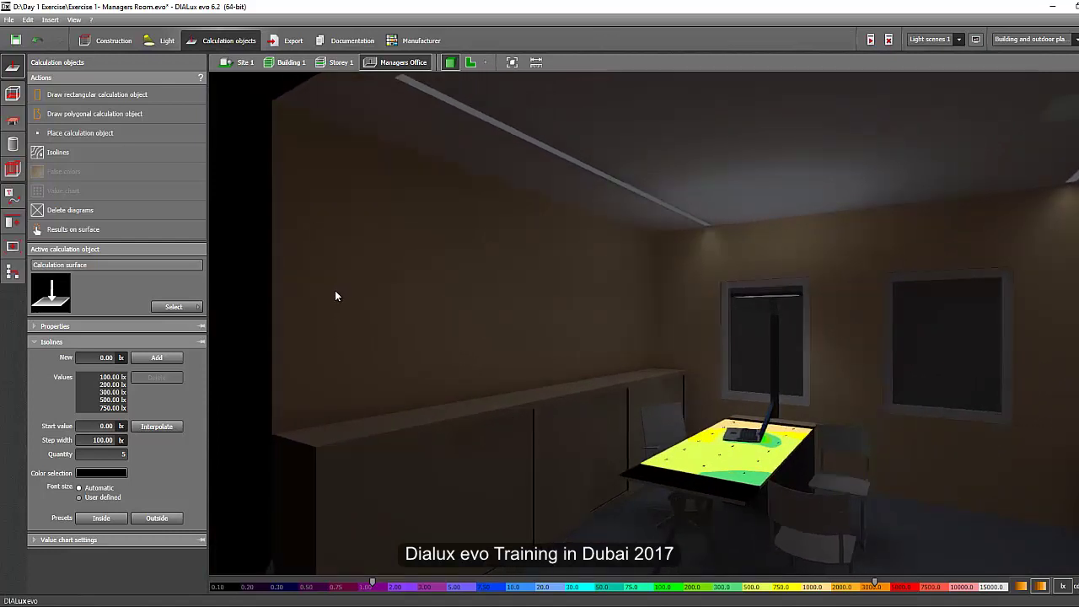
middle_click_drag(335, 292, 395, 294)
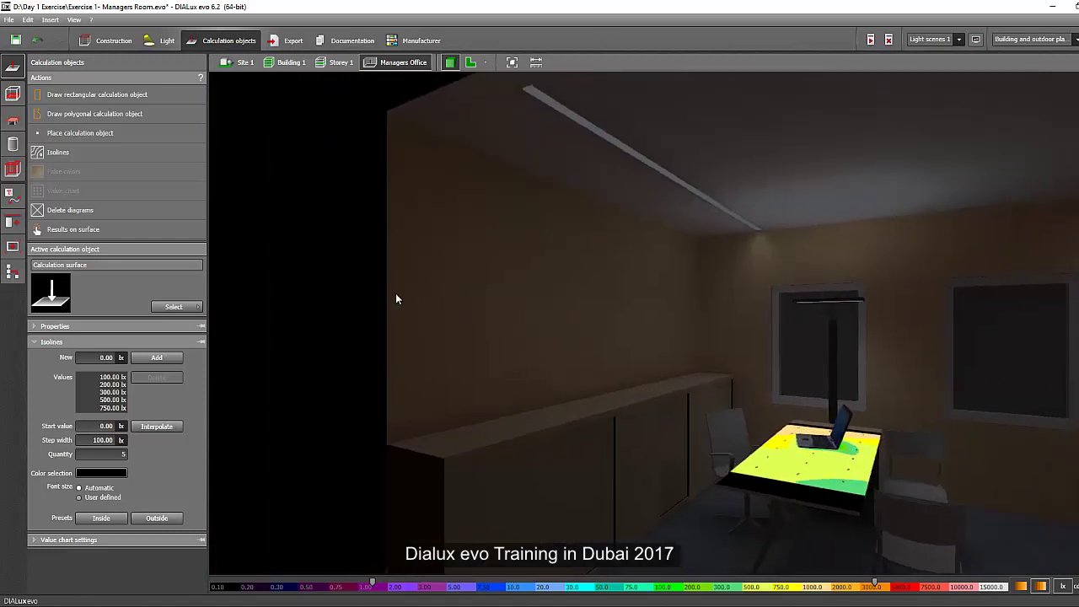
left_click(85, 235)
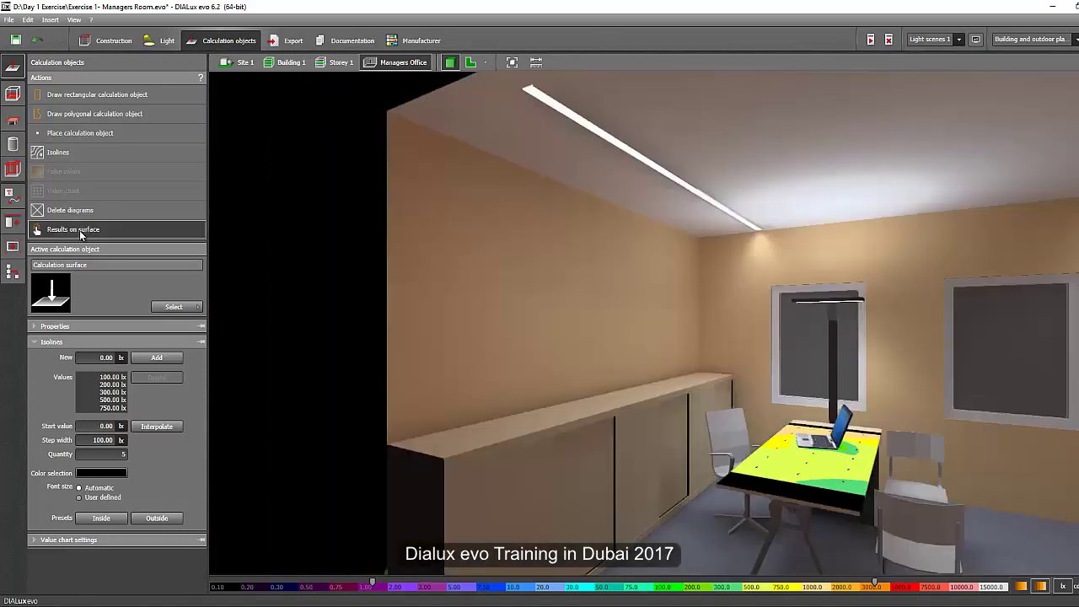
left_click(563, 291)
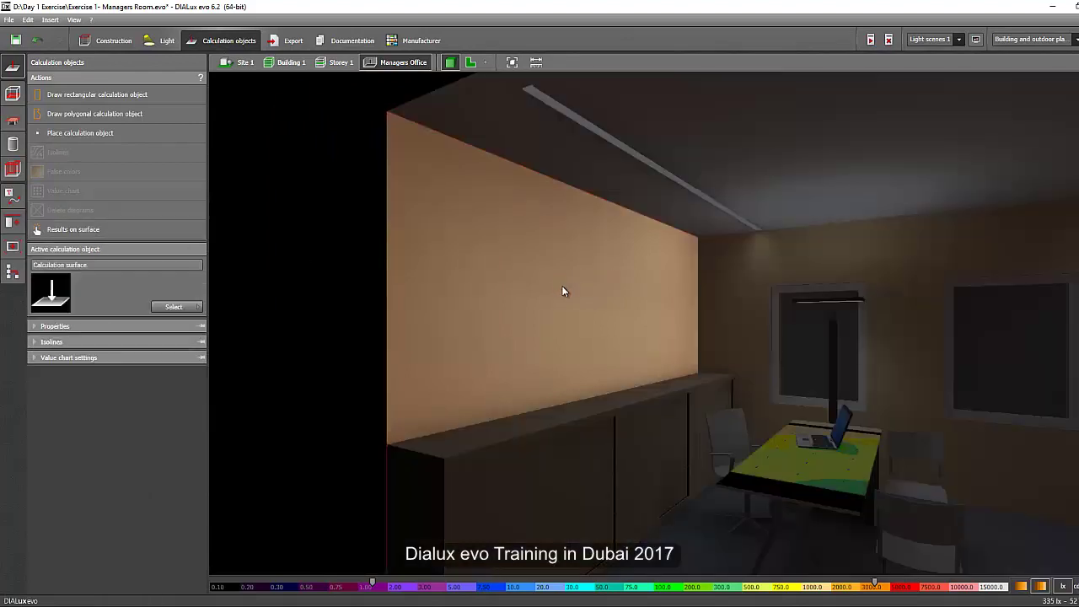
left_click(111, 176)
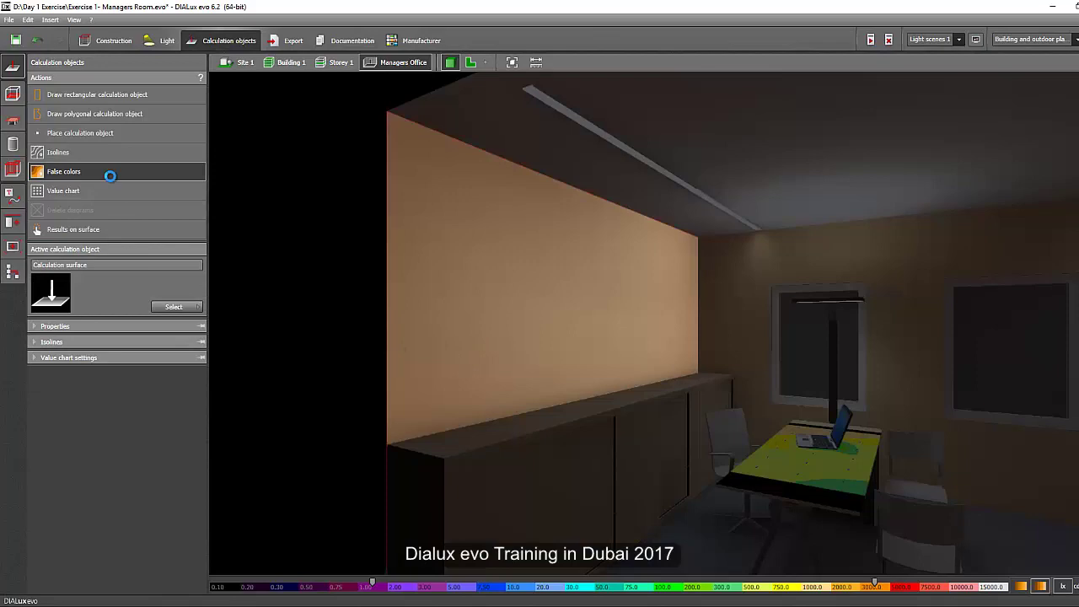
left_click(94, 190)
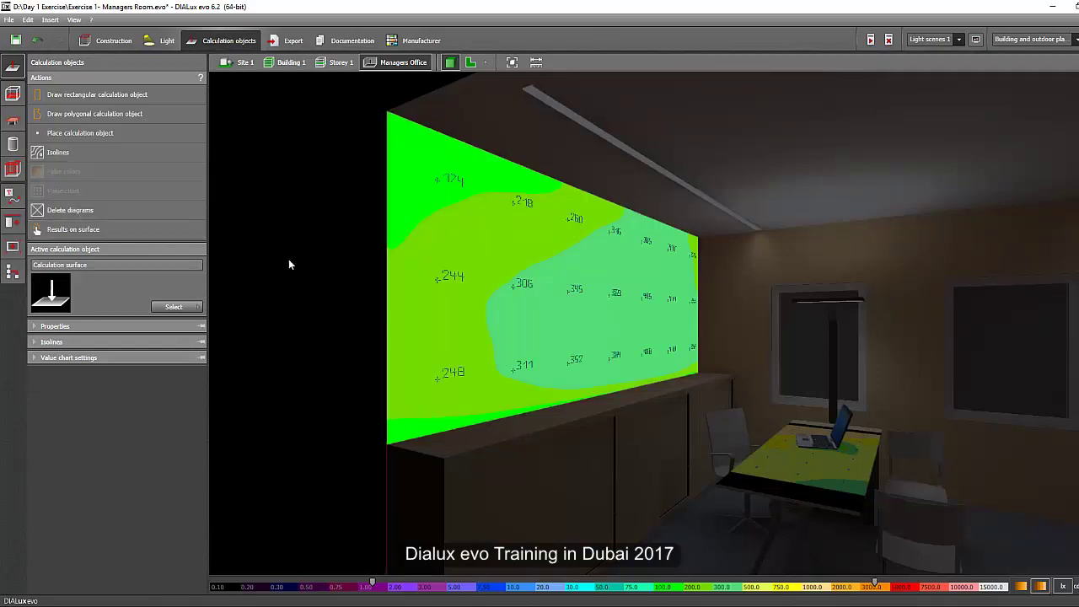
Set the wall's value chart to a fixed quantity of 10 points in X and 8 in Y, and deselect the wall.
right_click_drag(318, 262, 296, 270)
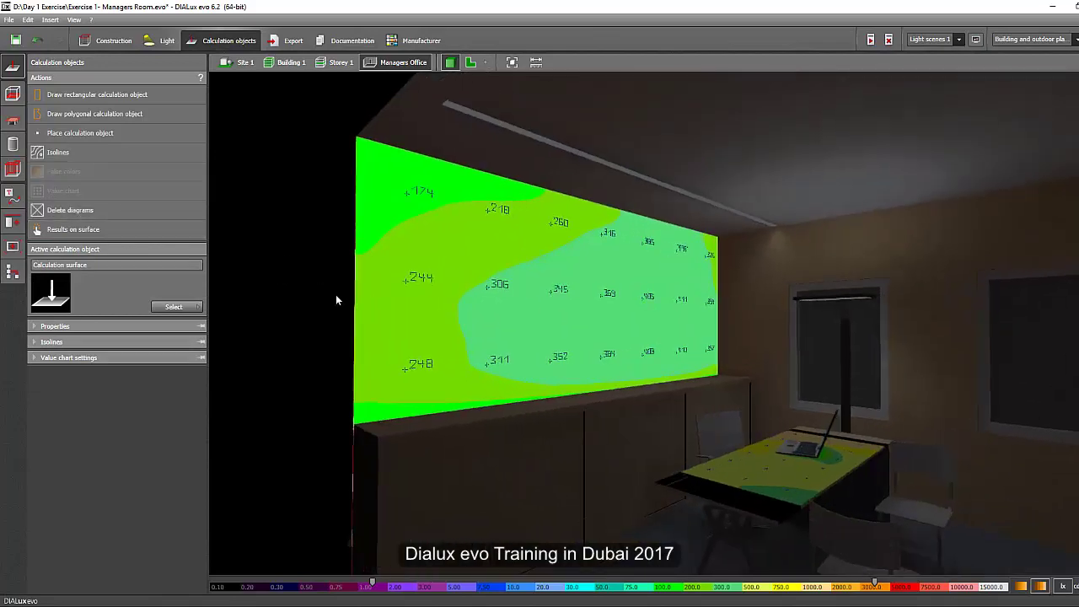
middle_click_drag(336, 300, 440, 355)
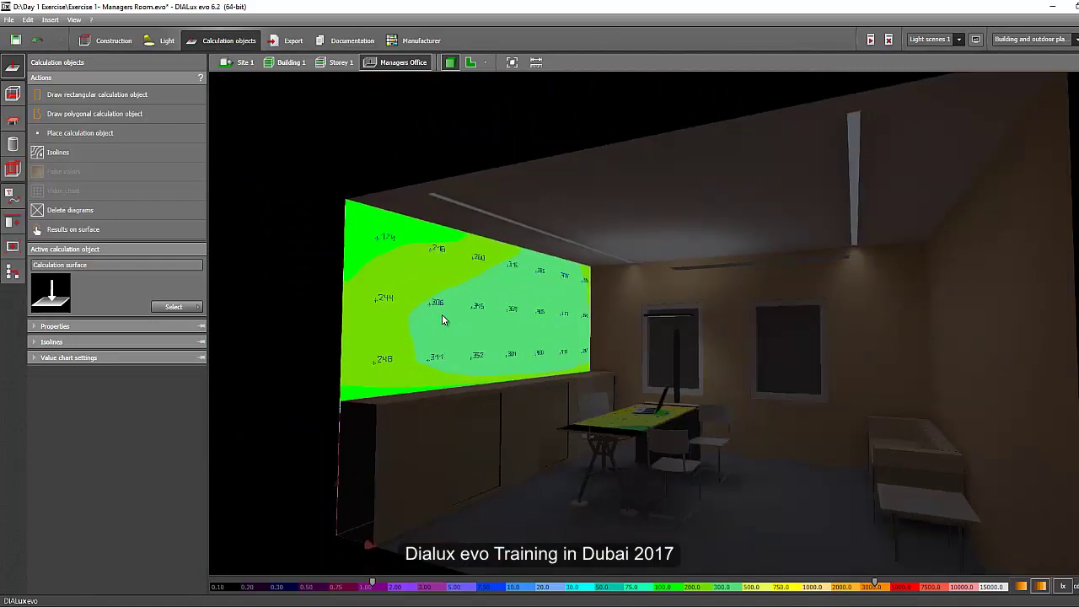
scroll(442, 319, "up", 3)
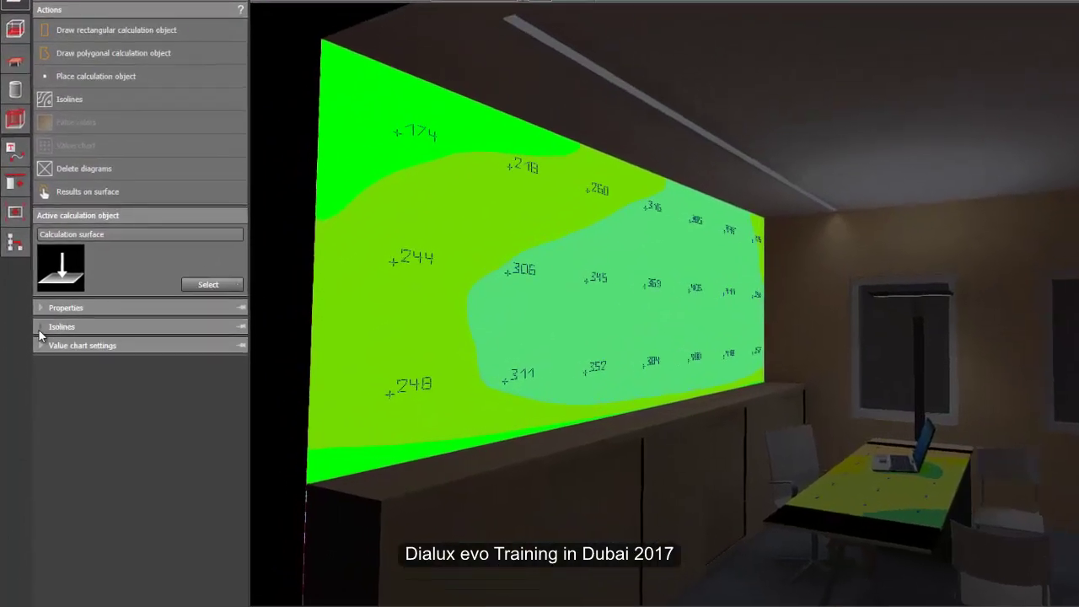
left_click(41, 341)
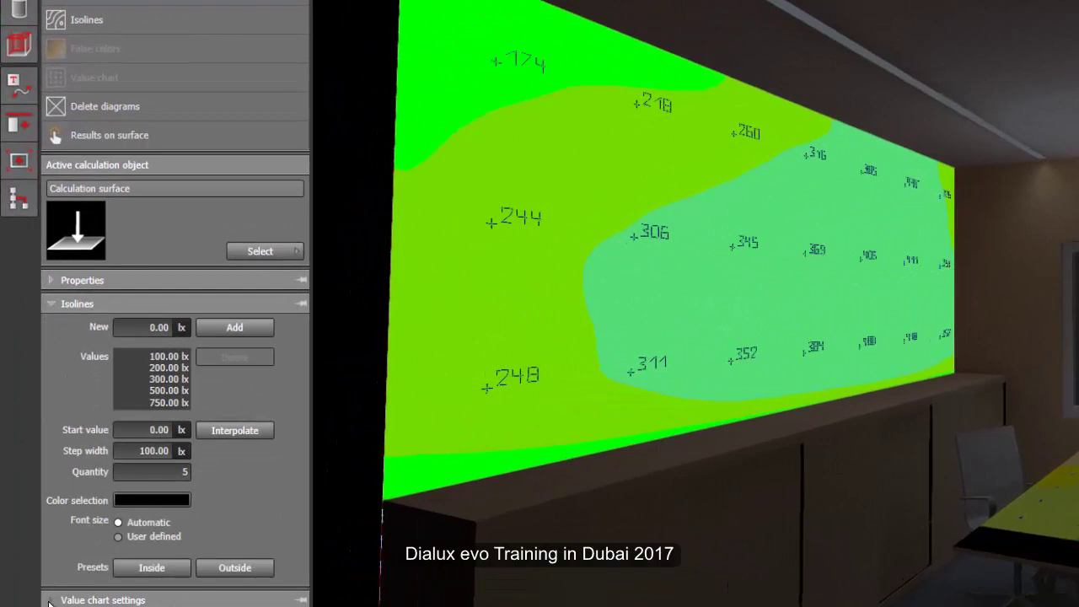
left_click(50, 599)
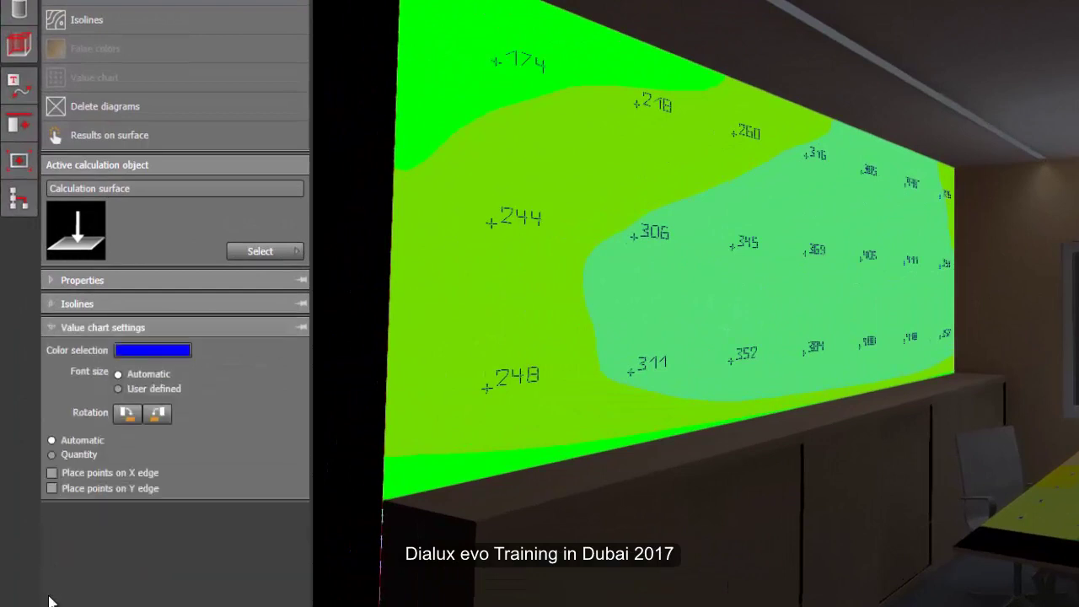
left_click(51, 455)
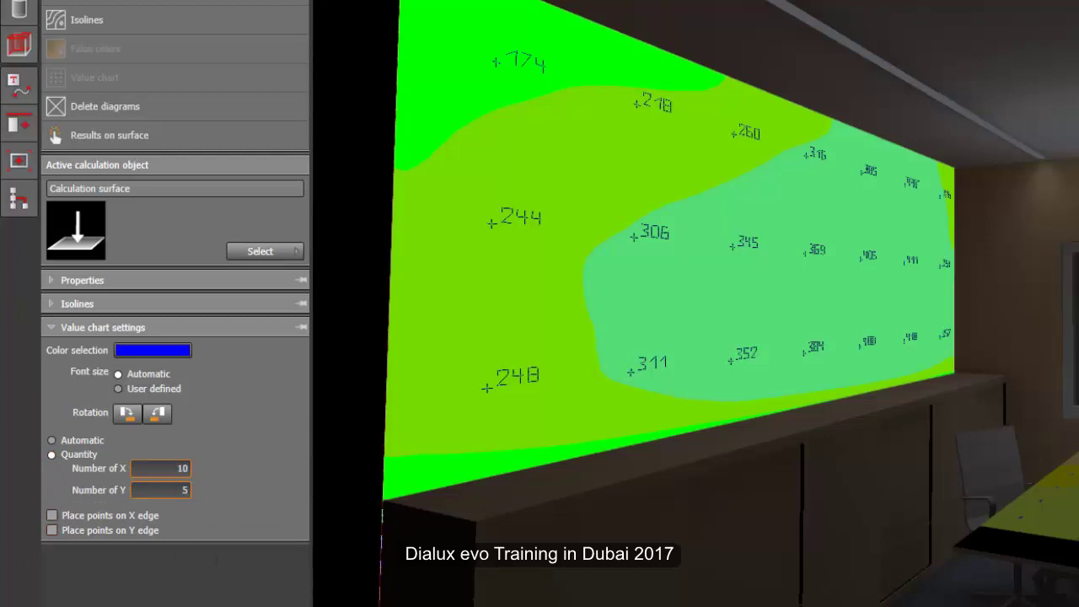
left_click(168, 489)
key("Return")
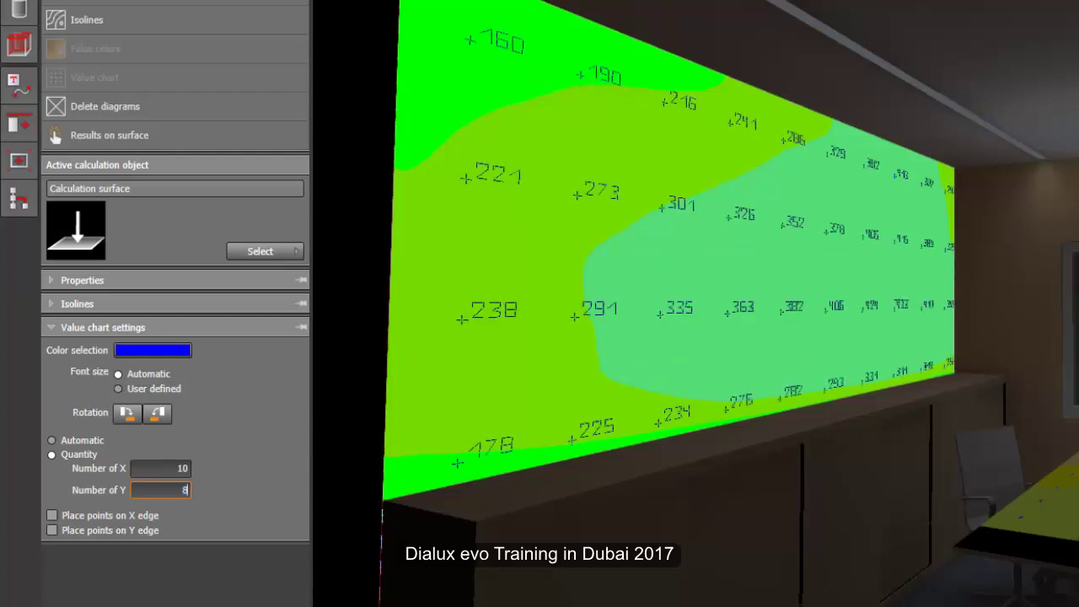
key("Return")
right_click_drag(570, 466, 620, 474)
scroll(508, 428, "down", 3)
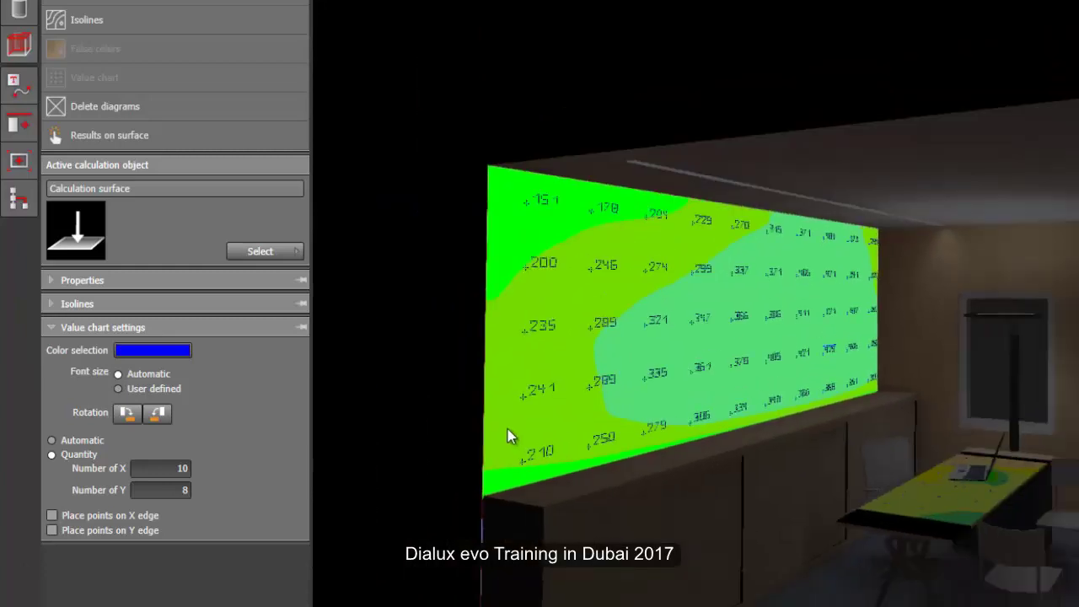
left_click(450, 415)
Set the desk top's value chart to a fixed quantity of 10 points in X and 5 in Y.
right_click_drag(923, 506, 903, 482)
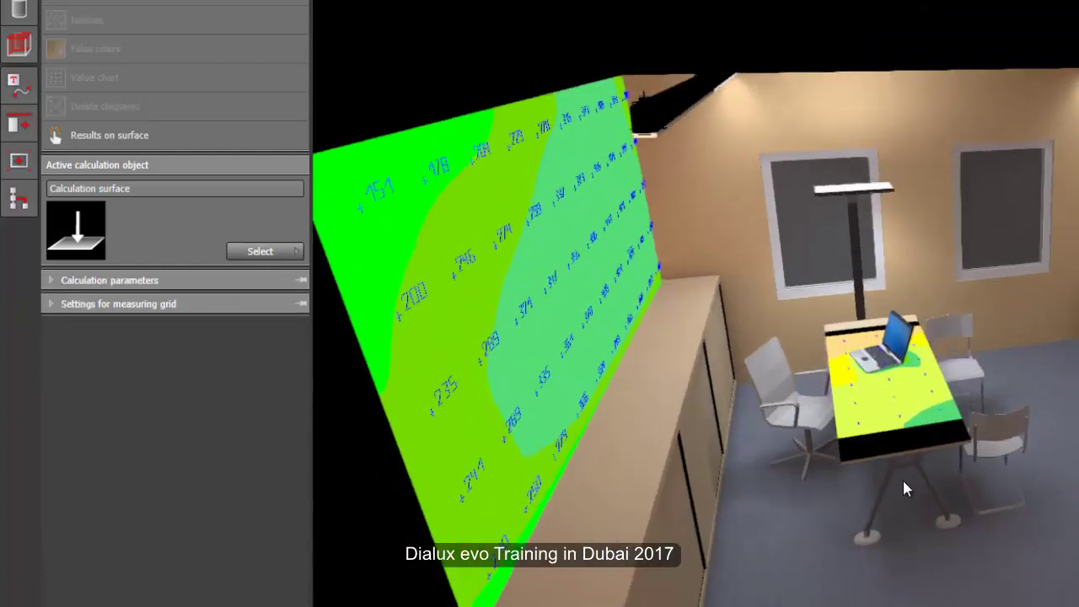
scroll(902, 489, "up", 5)
left_click(842, 318)
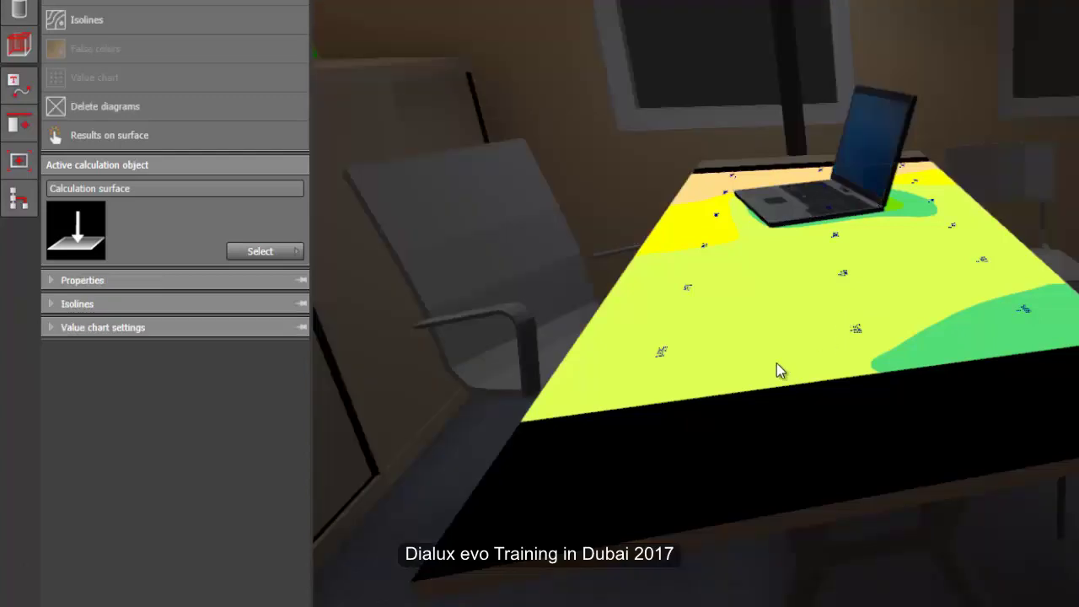
left_click(46, 327)
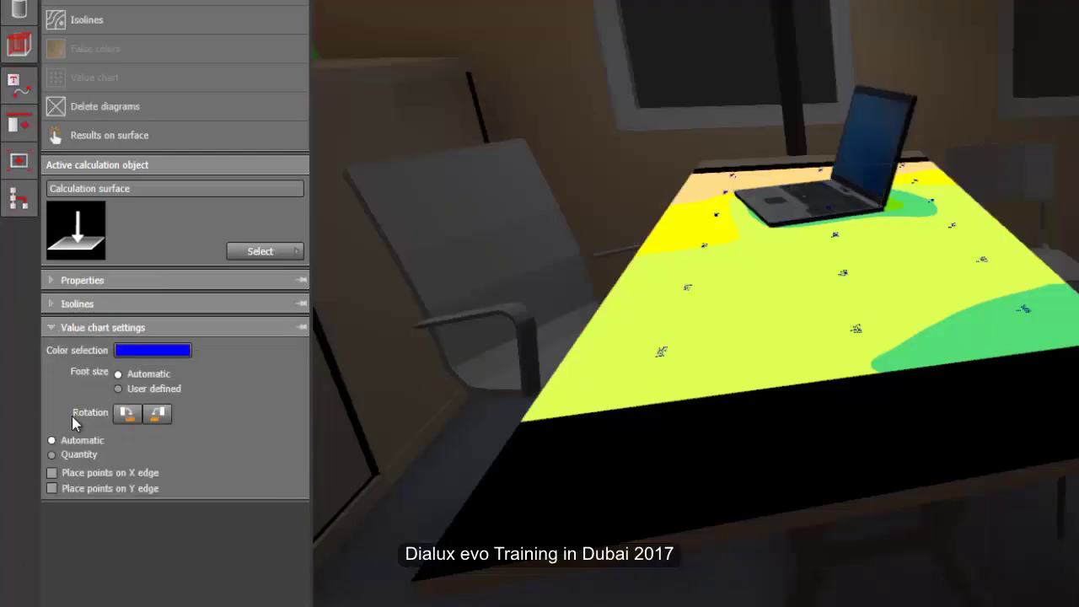
left_click(52, 454)
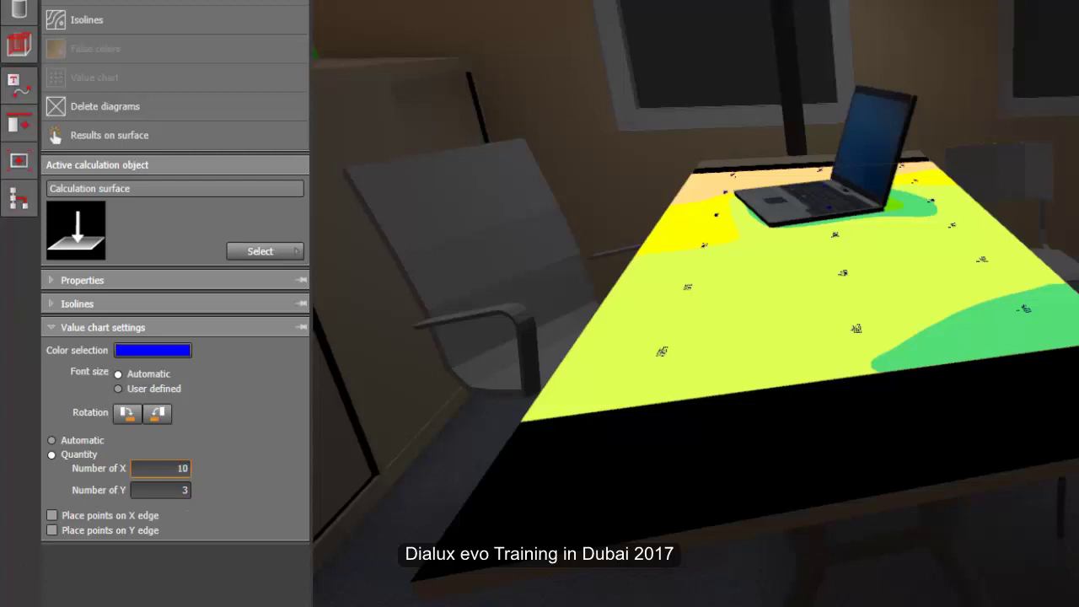
left_click(179, 494)
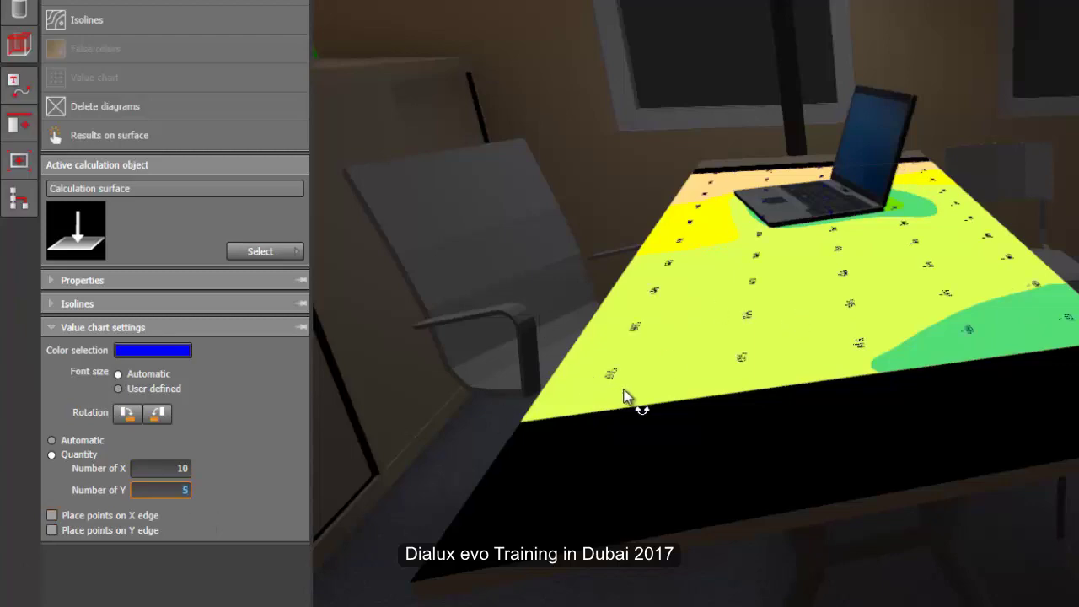
Examine the desk's value chart up close and within the whole room, and clear the selection.
right_click_drag(624, 390, 905, 413)
scroll(905, 413, "up", 3)
right_click_drag(730, 412, 548, 383)
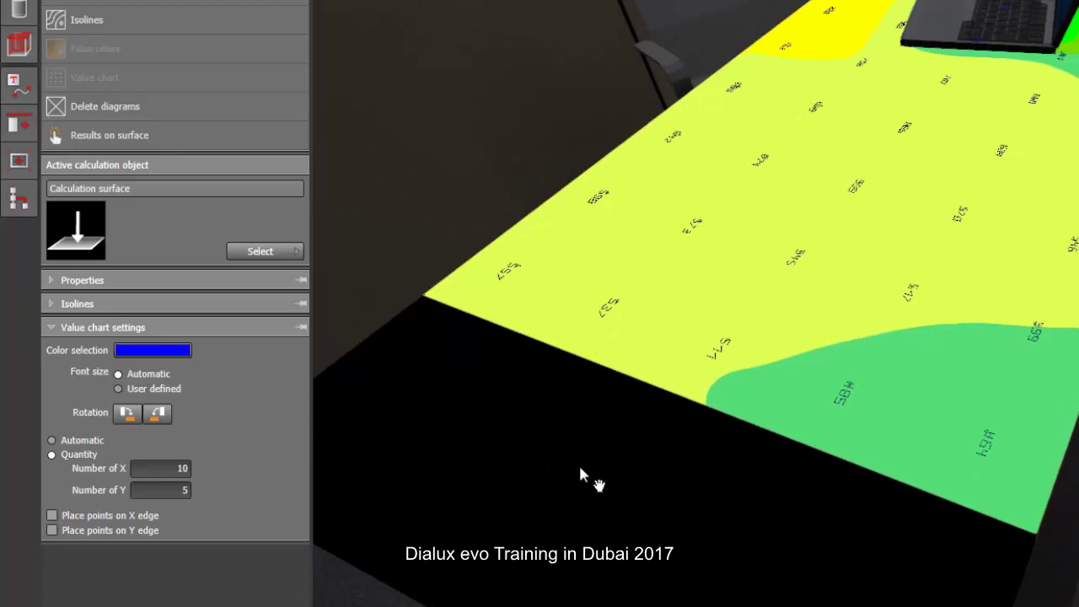
middle_click_drag(579, 468, 587, 484)
scroll(587, 485, "down", 8)
right_click_drag(663, 434, 954, 336)
scroll(953, 336, "down", 2)
scroll(931, 385, "down", 5)
key("Escape")
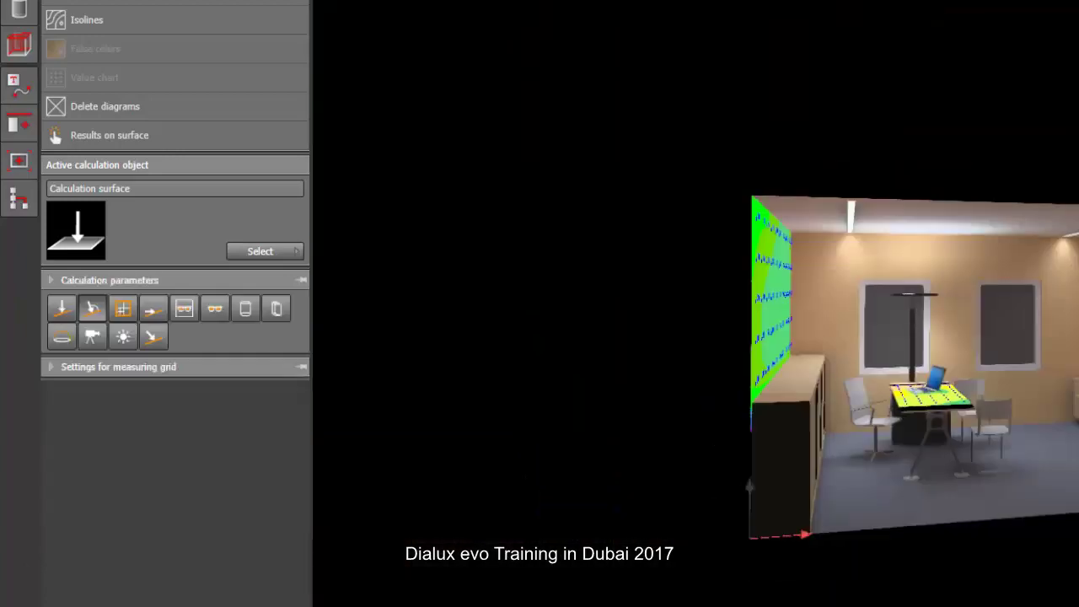
Examine the false colours and value chart on the wall above the cabinets from several distances and angles.
scroll(1046, 343, "up", 4)
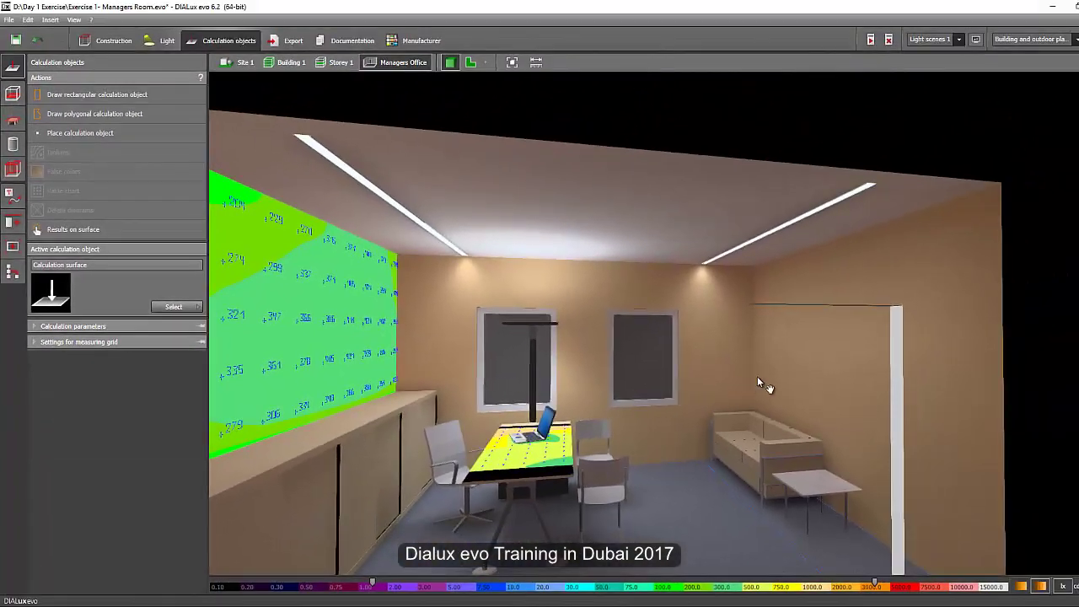
right_click_drag(758, 378, 785, 409)
scroll(826, 403, "down", 4)
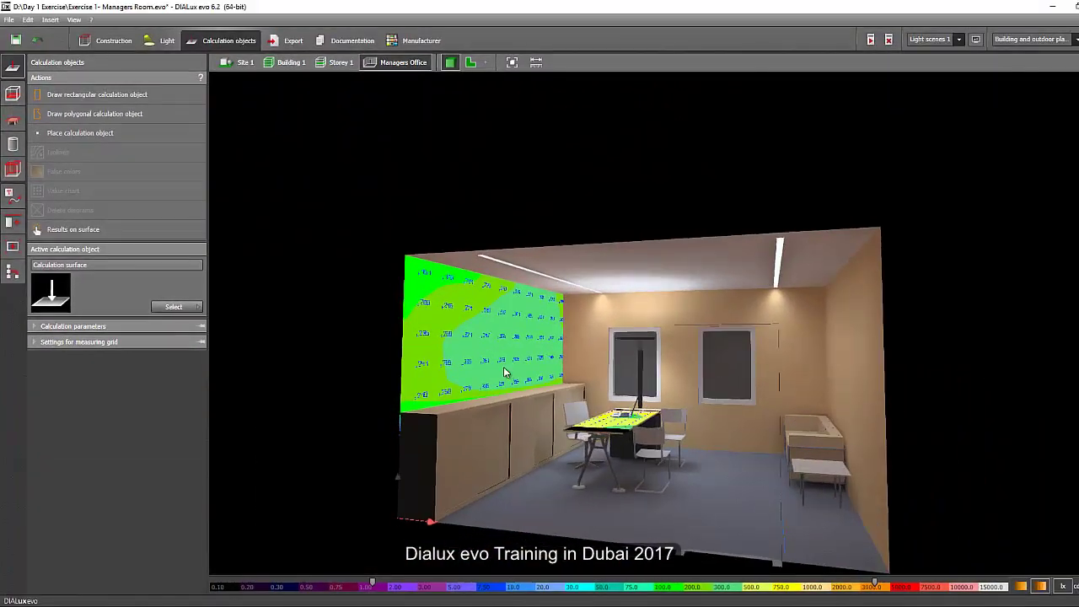
scroll(503, 372, "up", 6)
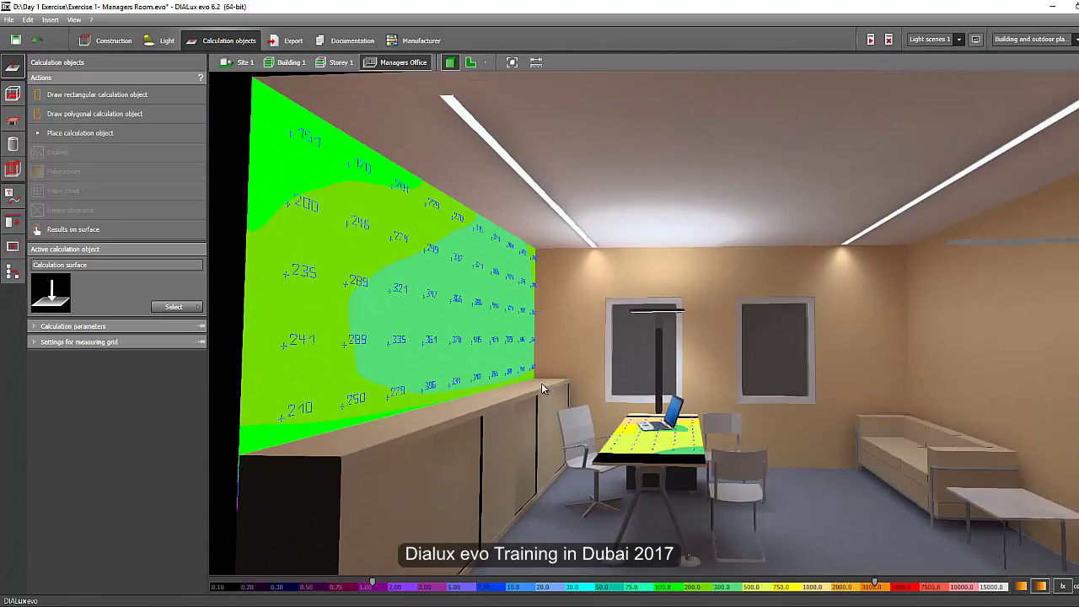
scroll(542, 384, "up", 3)
right_click_drag(584, 387, 672, 377)
scroll(674, 381, "down", 3)
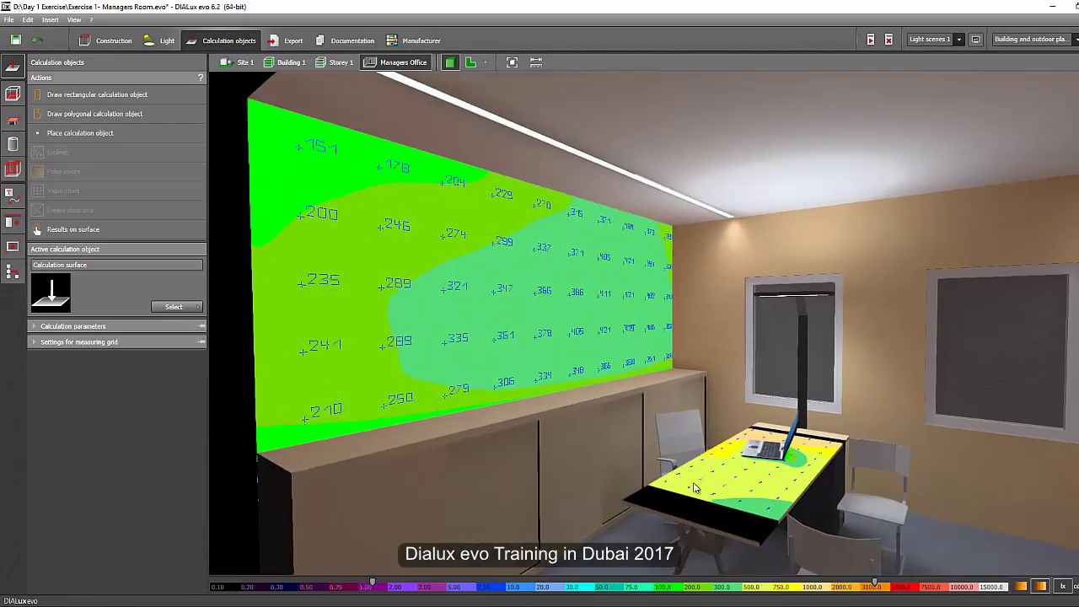
Examine the false colours and value chart on the desk top up close and together with the wall in the whole room.
middle_click_drag(695, 488, 783, 513)
scroll(781, 488, "up", 5)
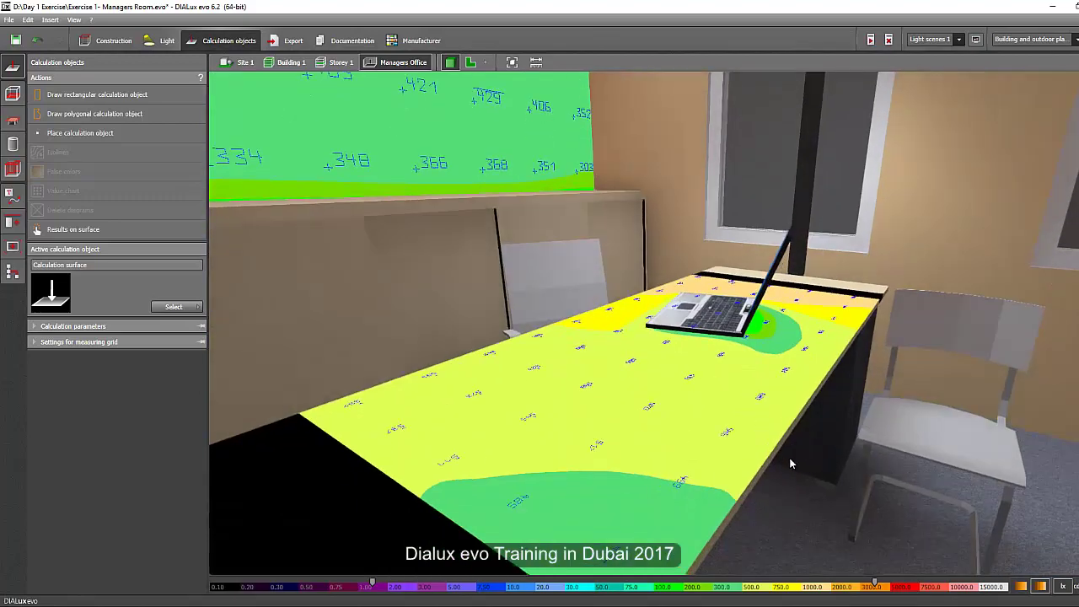
scroll(791, 464, "down", 5)
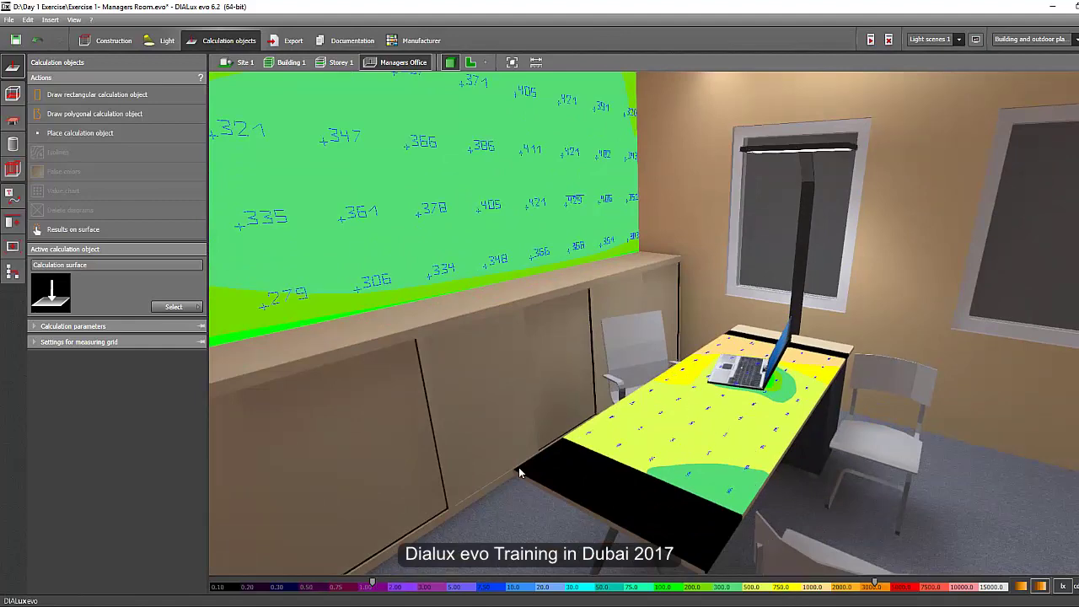
middle_click_drag(519, 467, 774, 382)
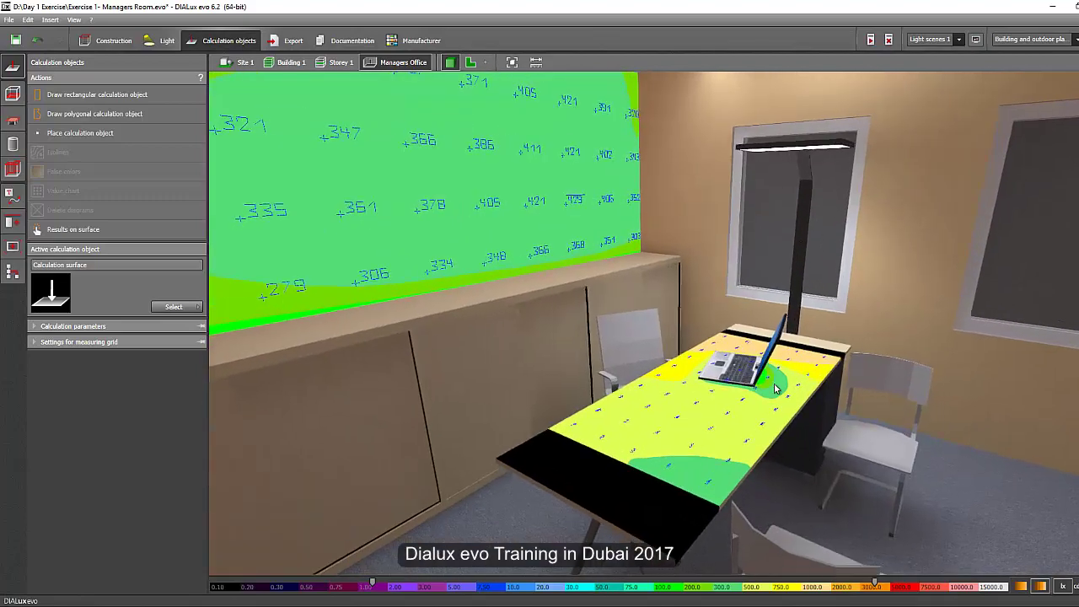
scroll(695, 460, "down", 2)
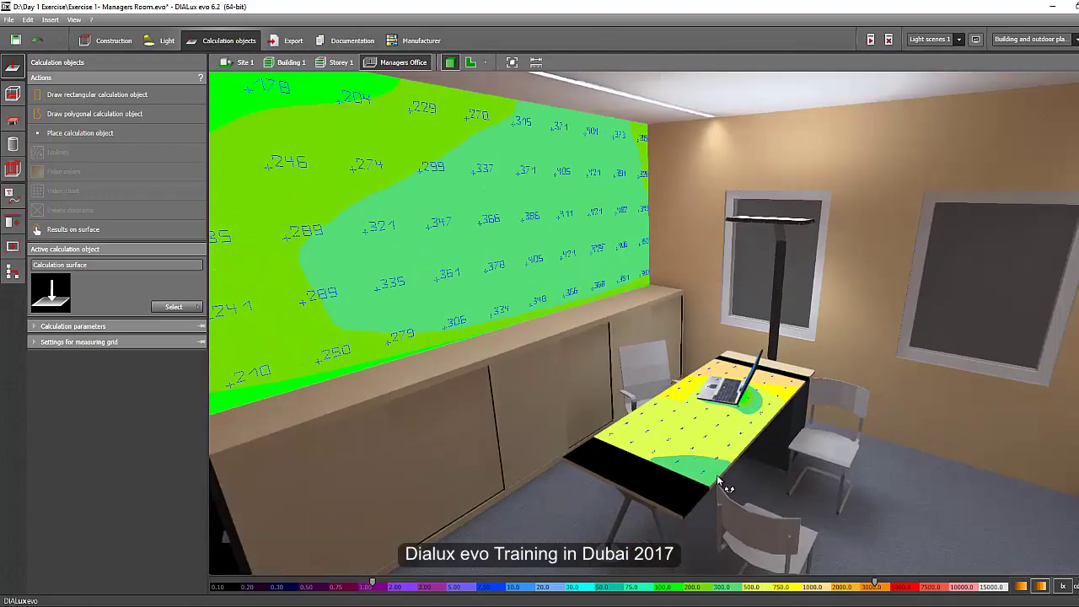
right_click_drag(717, 476, 688, 455)
scroll(693, 480, "up", 2)
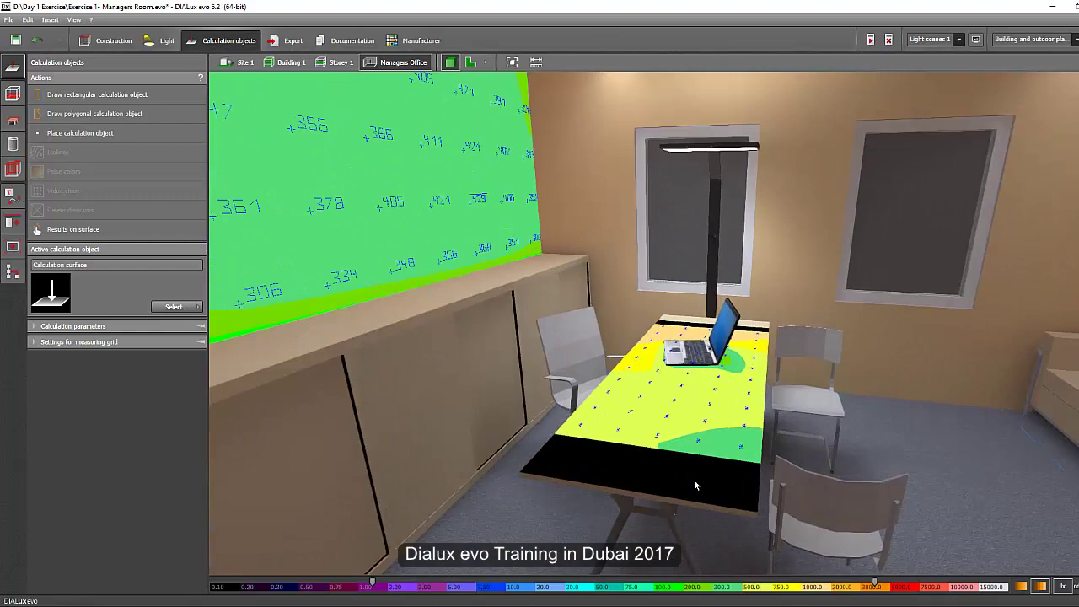
right_click_drag(582, 443, 570, 441)
scroll(542, 458, "down", 3)
middle_click_drag(456, 483, 660, 408)
scroll(615, 439, "down", 5)
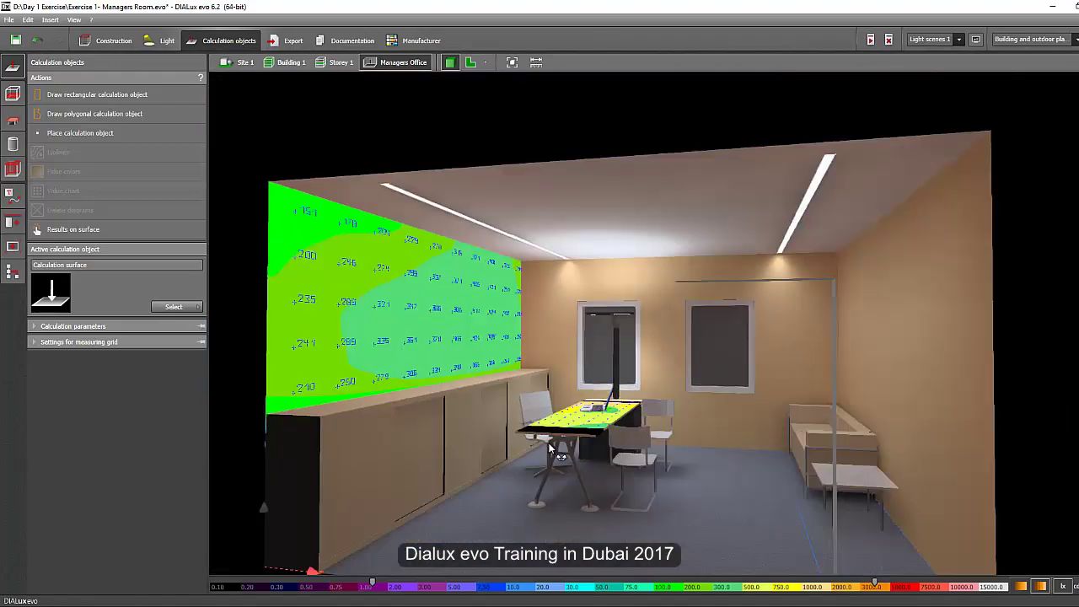
middle_click_drag(615, 440, 518, 431)
right_click_drag(517, 427, 602, 436)
middle_click_drag(601, 435, 641, 489)
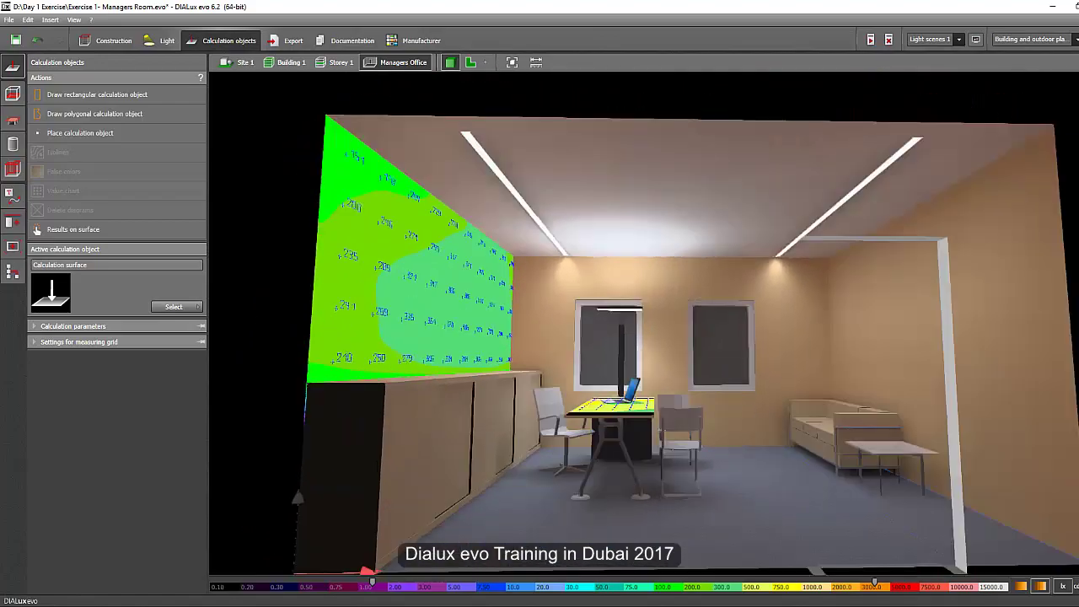
Switch to the PowerPoint presentation to consult the Recap slide, and return to the DIALux evo project.
key("alt+Tab")
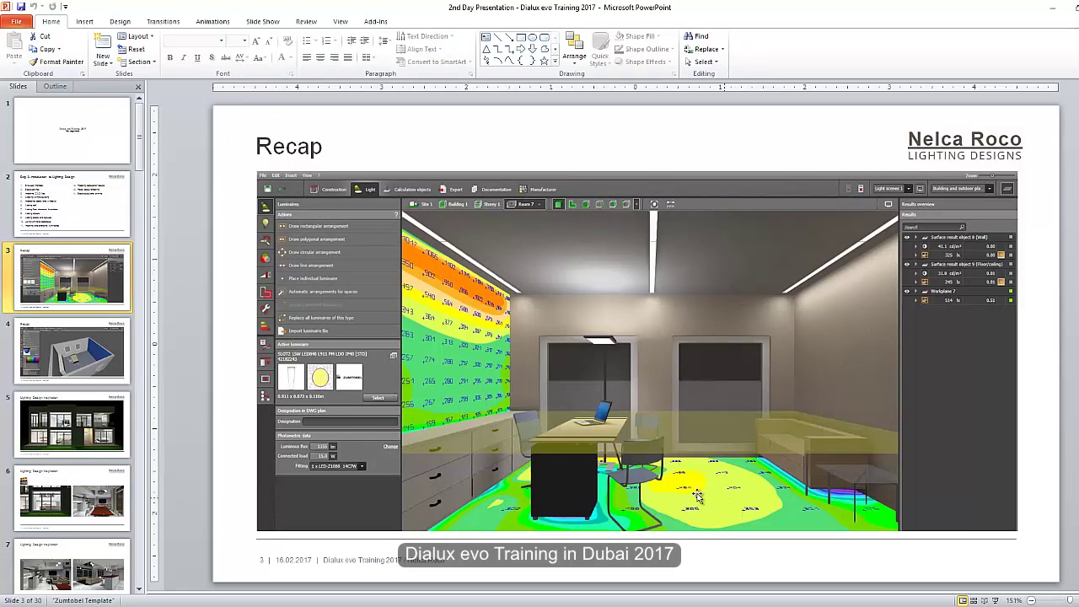
mouse_move(175, 587)
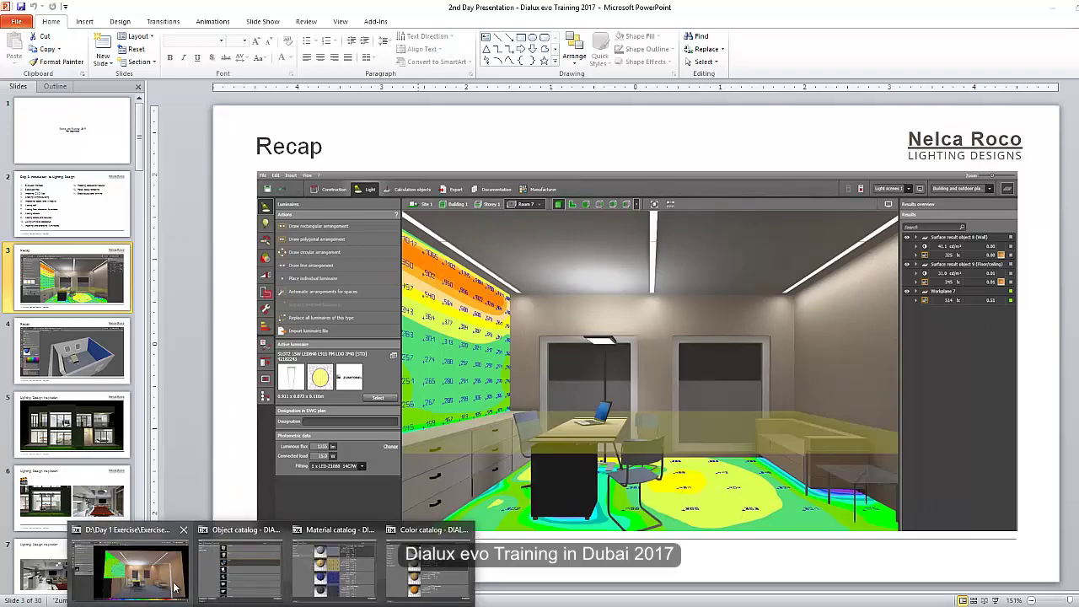
left_click(131, 565)
Show the results on the office floor as false colours with a value chart, and clear the selection.
left_click_drag(298, 437, 381, 326)
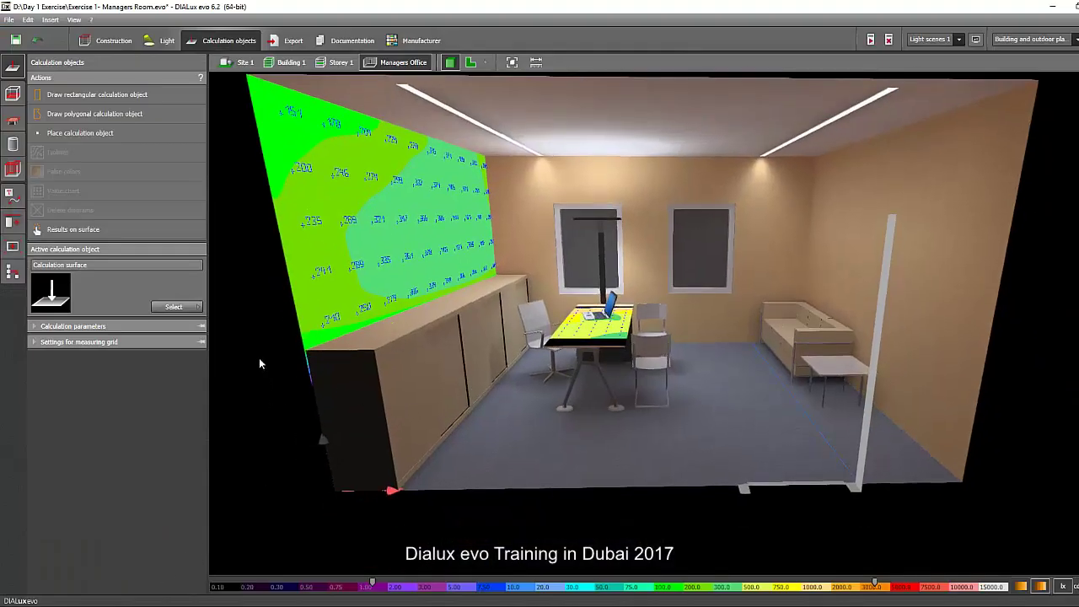
left_click(61, 232)
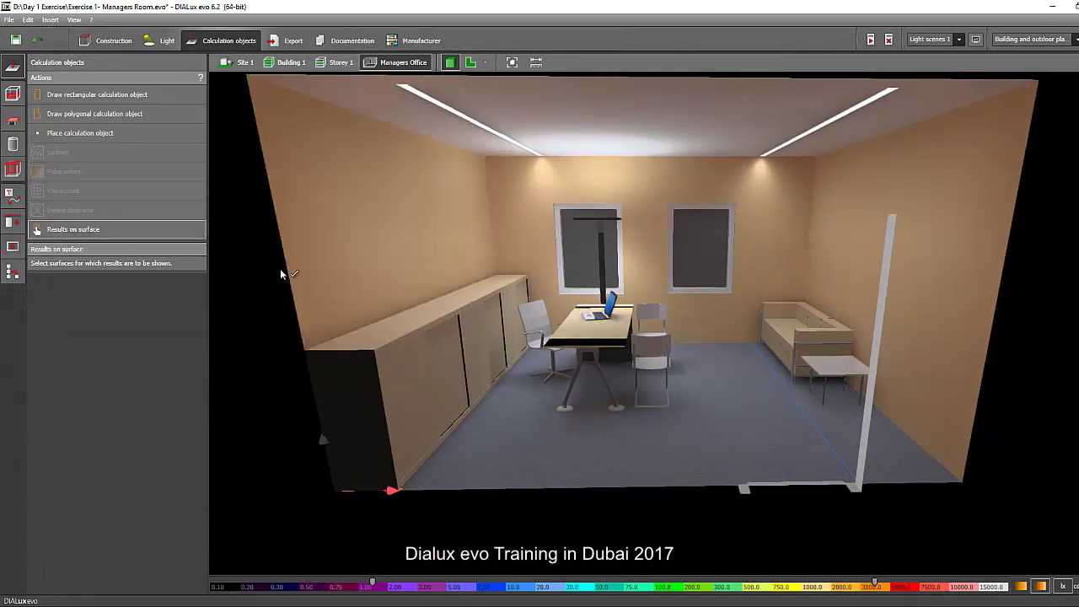
left_click(729, 415)
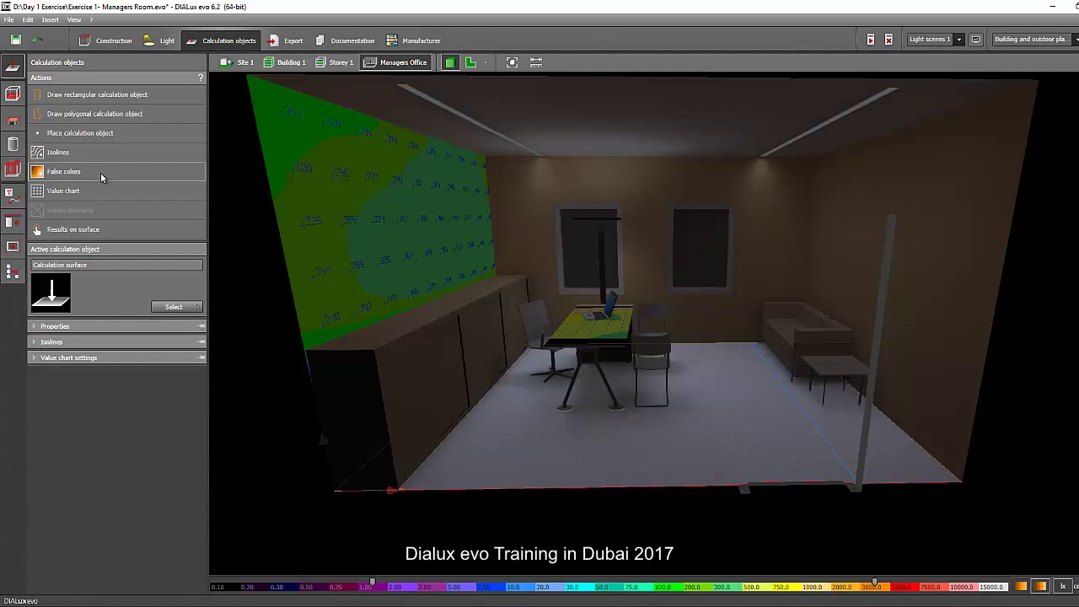
left_click(101, 173)
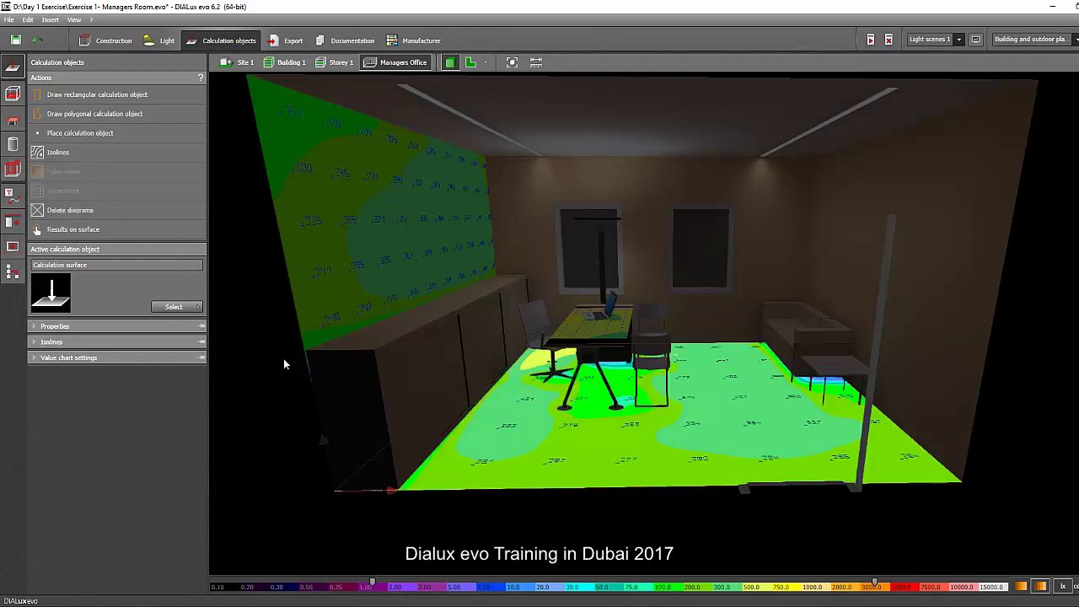
right_click_drag(273, 377, 221, 390)
scroll(476, 438, "up", 3)
right_click_drag(337, 432, 408, 452)
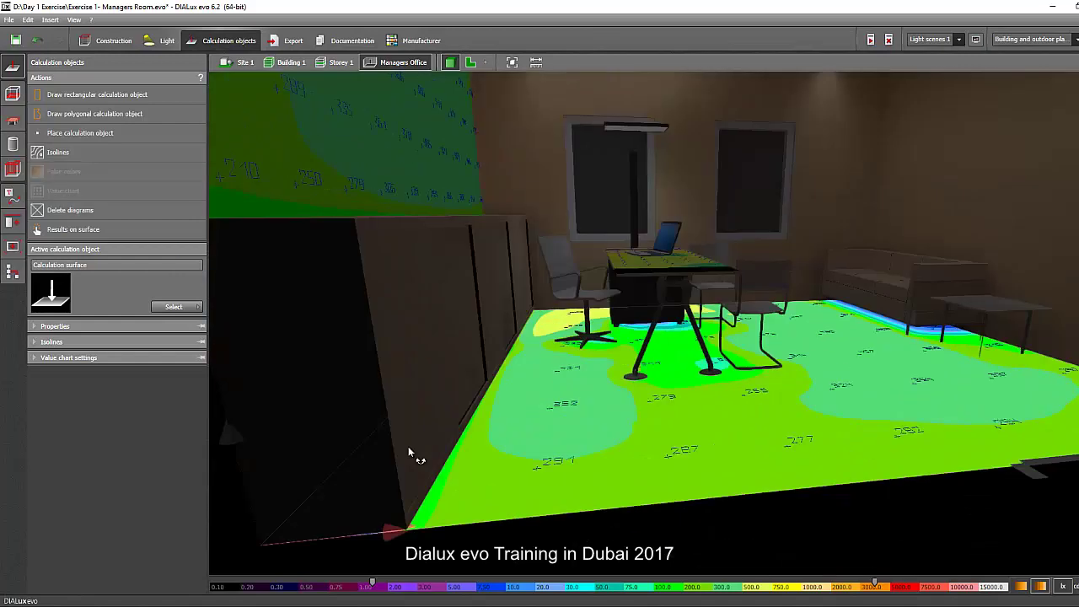
left_click_drag(408, 452, 552, 414)
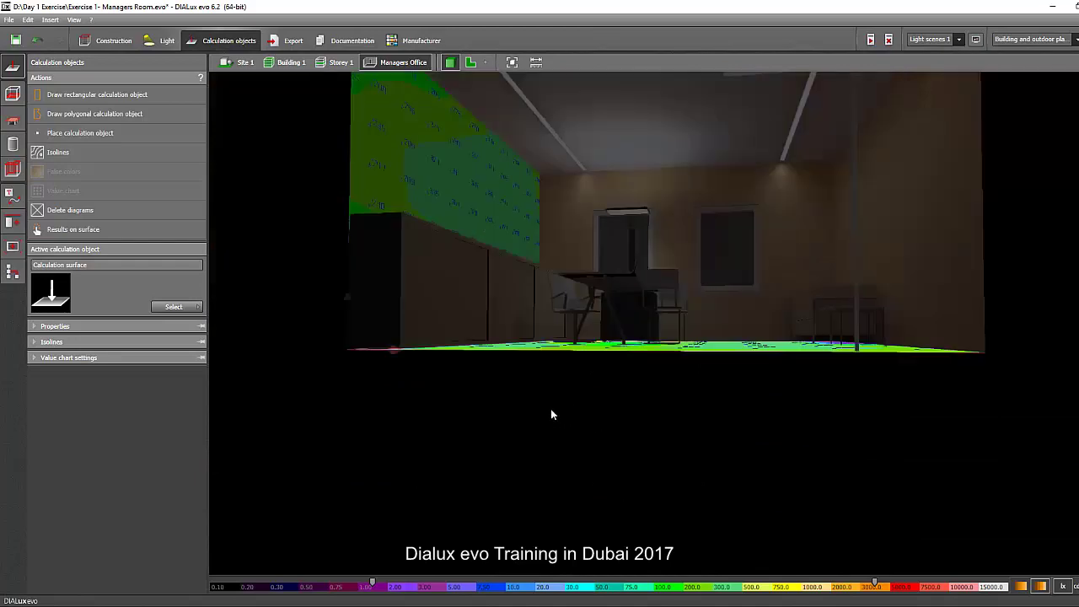
left_click(551, 411)
Examine the floor, wall and desk results together from several viewpoints around the office.
scroll(552, 410, "down", 3)
right_click_drag(570, 316, 584, 351)
scroll(565, 381, "up", 3)
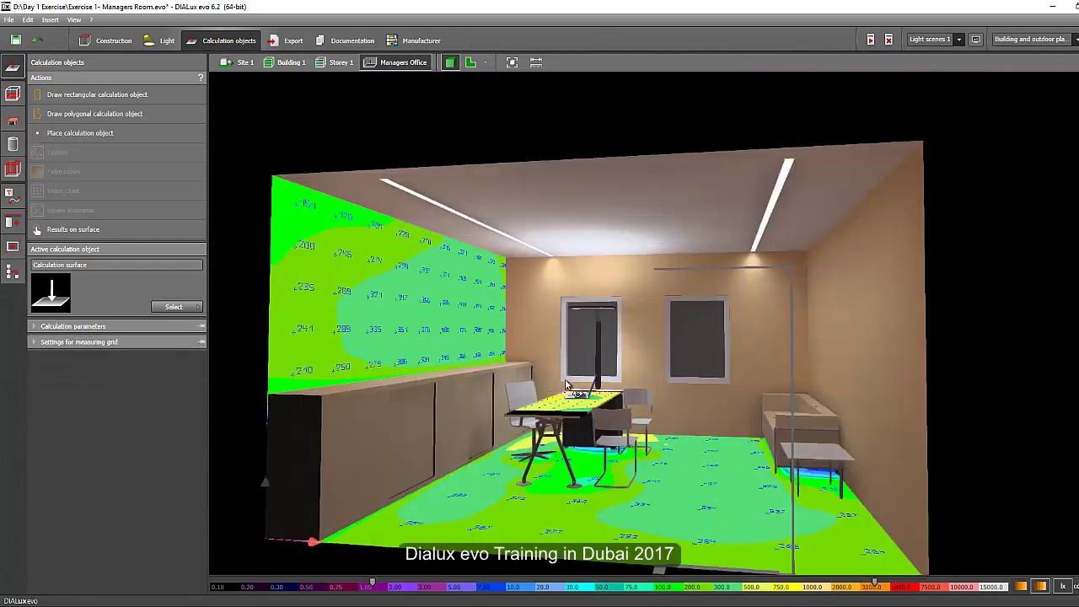
left_click_drag(567, 385, 556, 386)
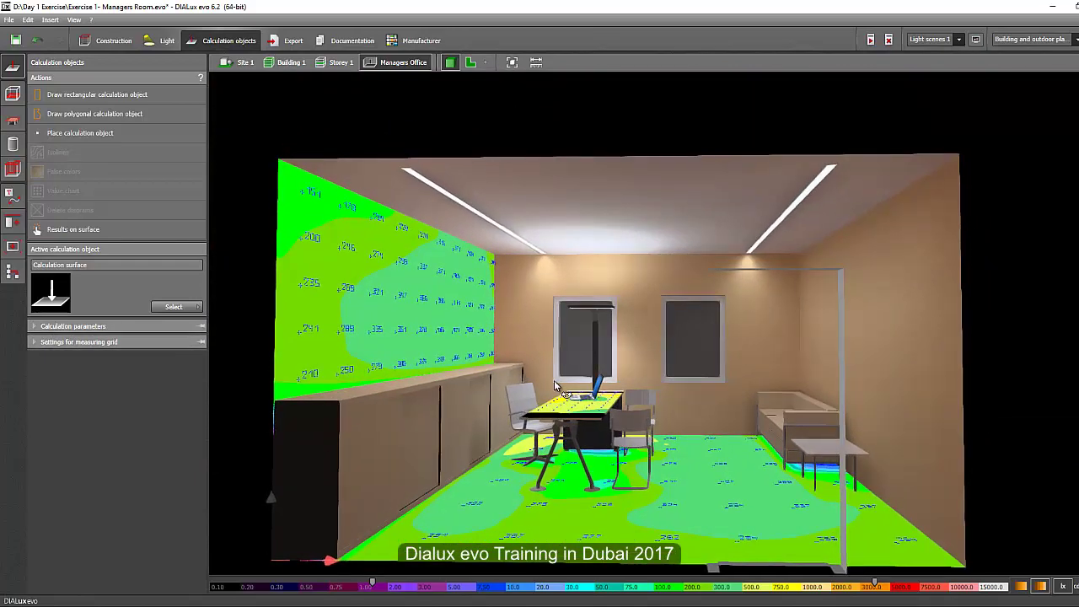
scroll(531, 392, "up", 2)
scroll(520, 387, "down", 3)
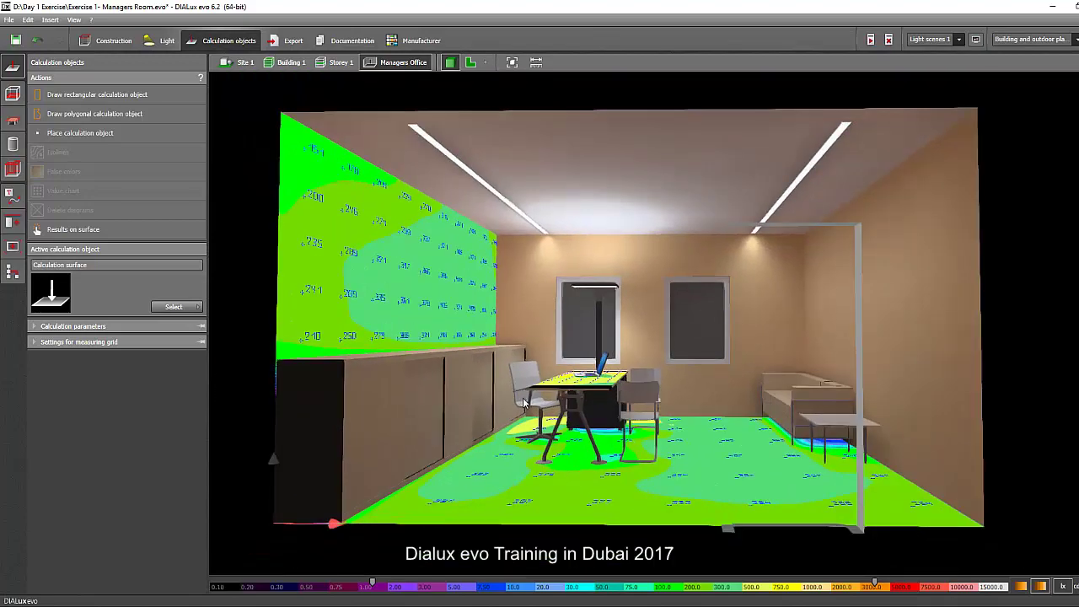
left_click_drag(520, 403, 540, 422)
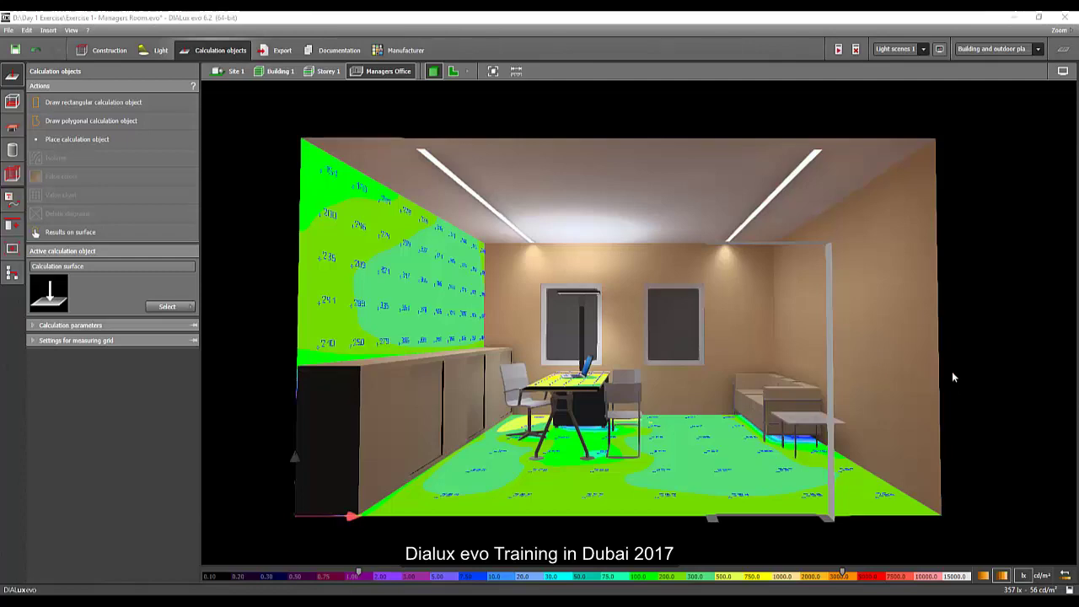
left_click_drag(952, 377, 629, 381)
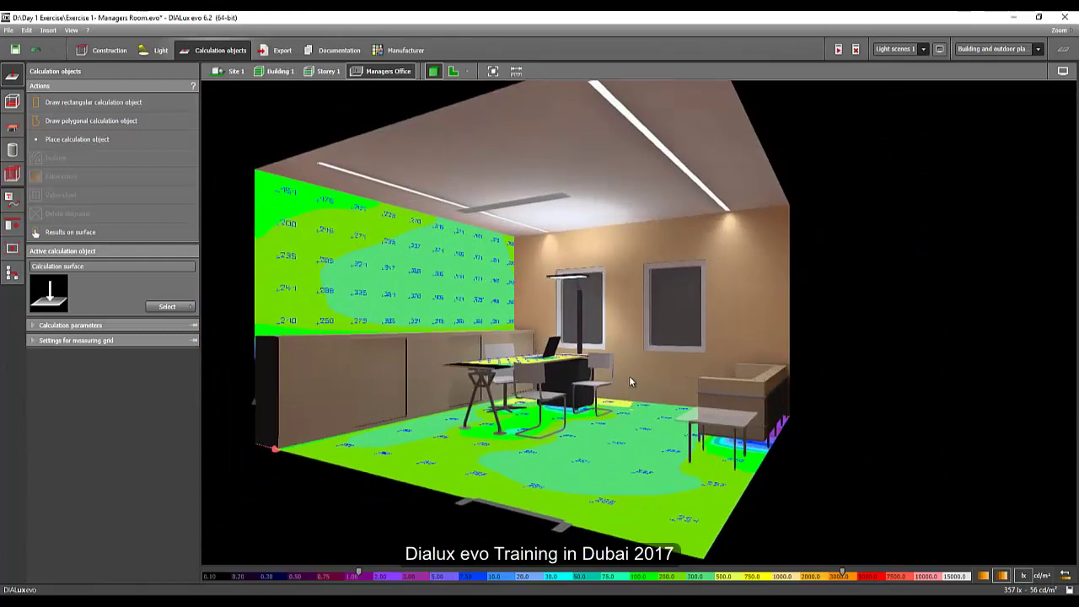
scroll(616, 272, "down", 3)
left_click_drag(615, 272, 711, 335)
scroll(571, 331, "up", 3)
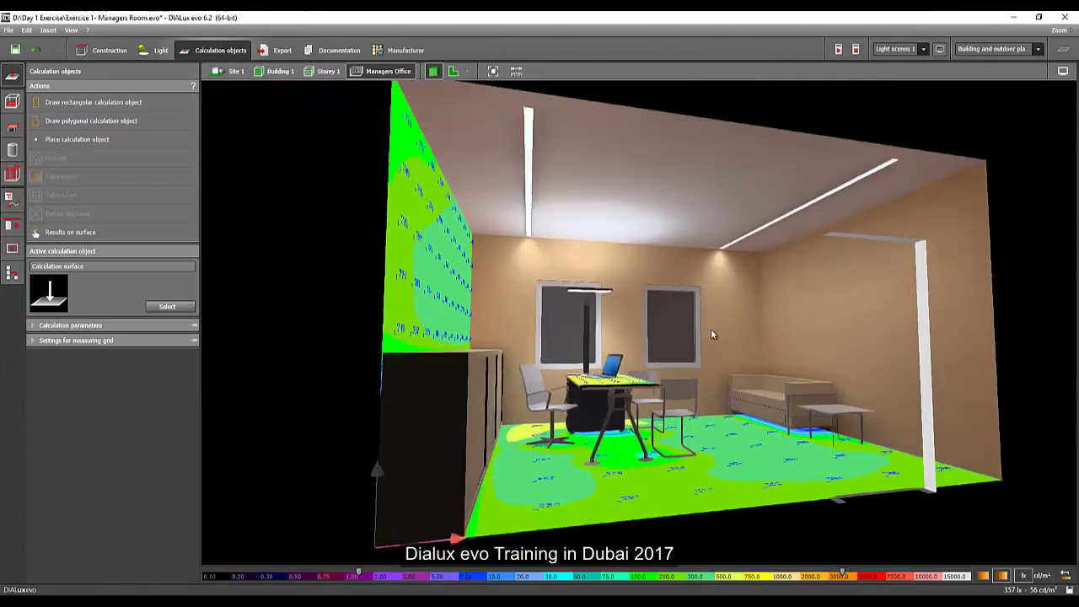
Save a new export view of the manager's office facing the window wall, without the calculation results.
scroll(711, 330, "down", 2)
right_click_drag(711, 330, 696, 348)
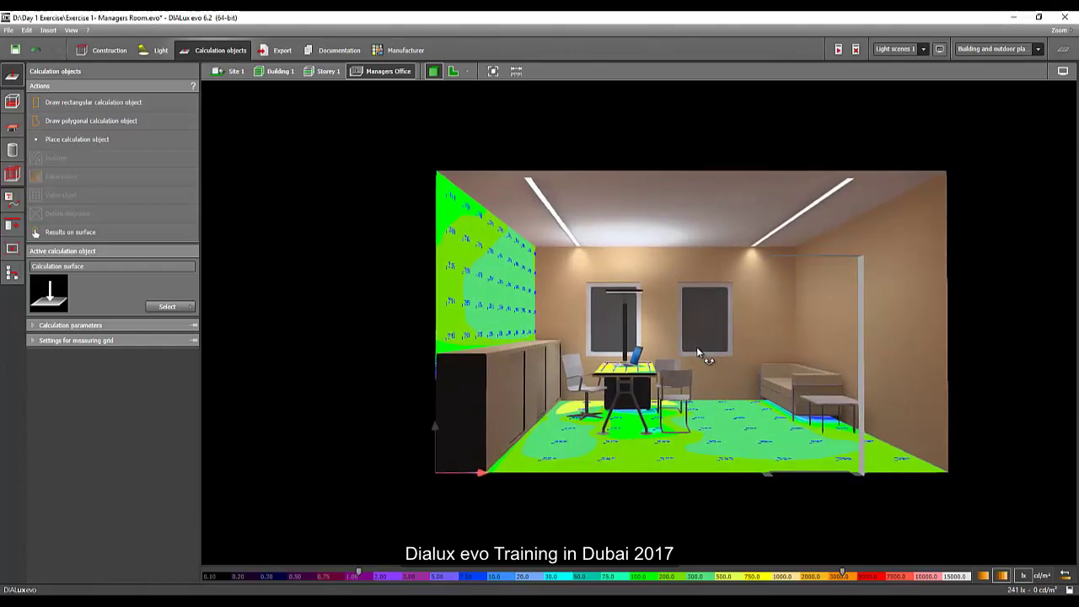
scroll(782, 371, "up", 5)
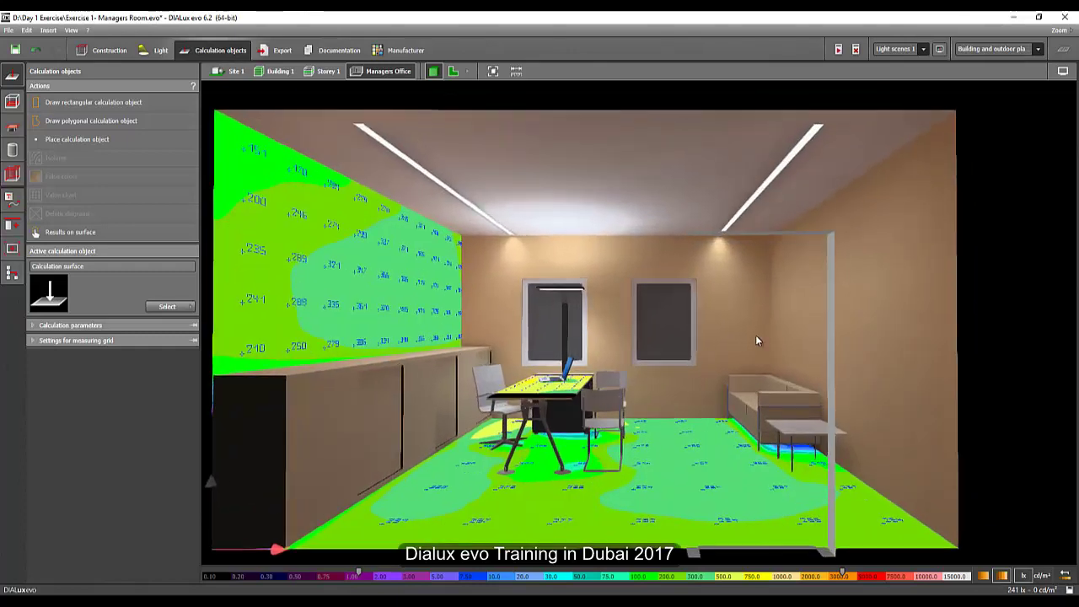
middle_click_drag(752, 332, 793, 306)
scroll(791, 332, "down", 2)
scroll(777, 324, "up", 5)
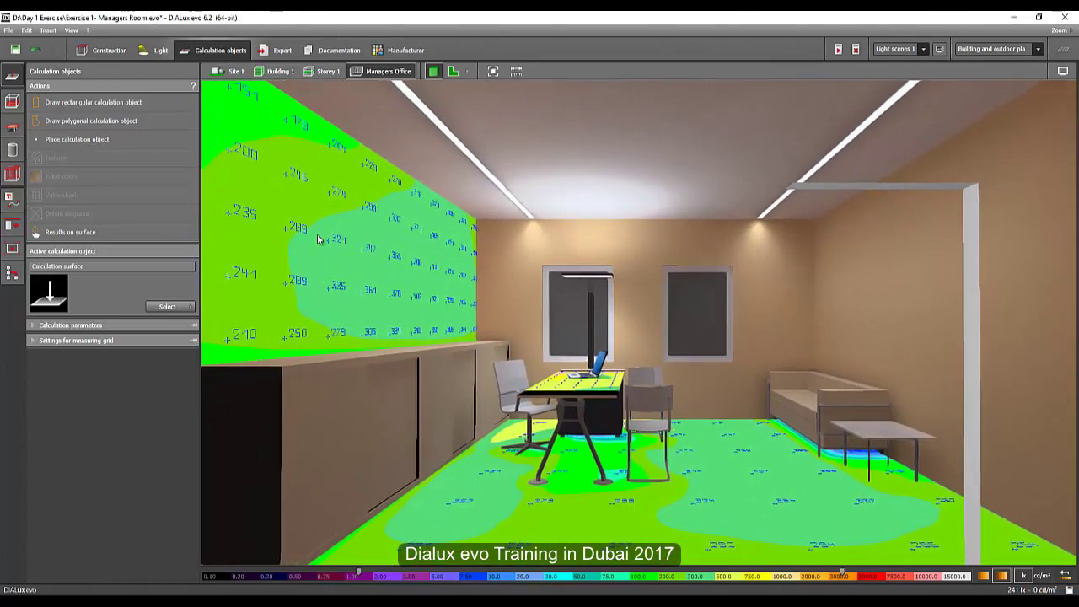
left_click(279, 52)
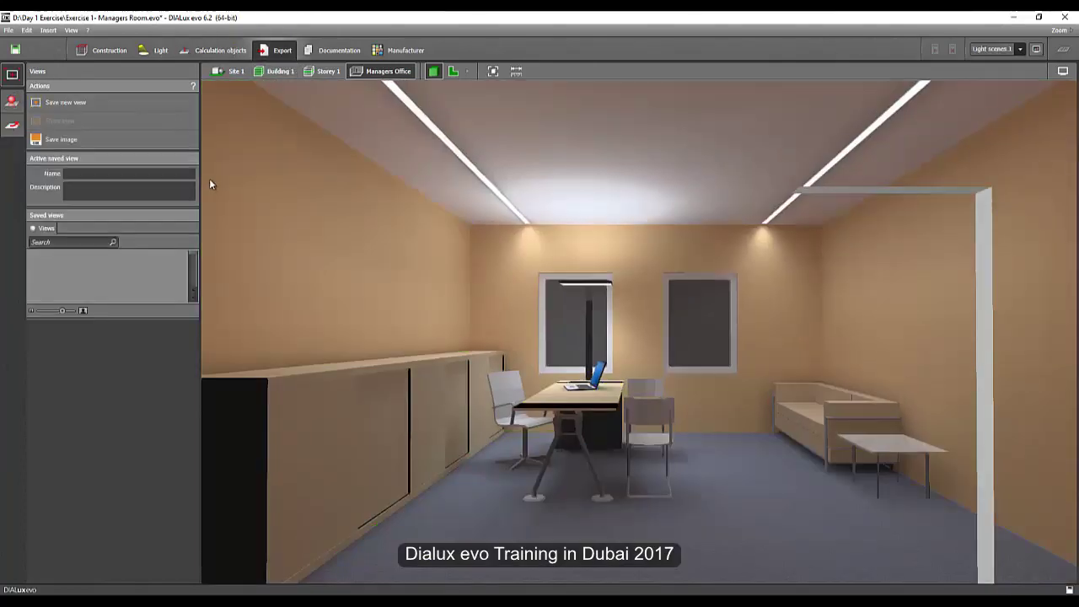
left_click(82, 102)
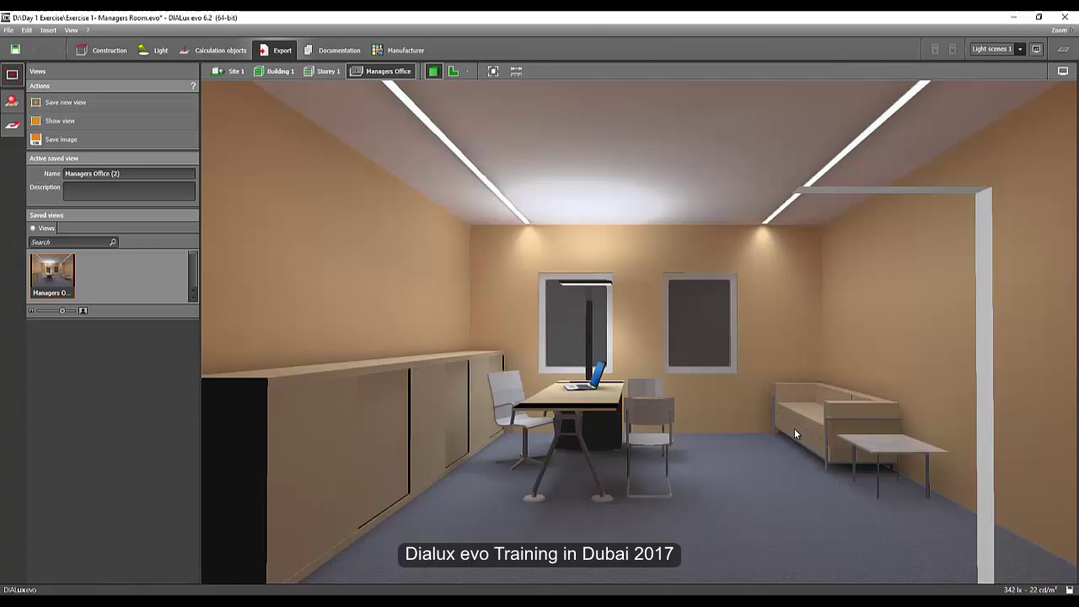
Save a second view of the office with the calculation results displayed, and save the project.
left_click(1064, 51)
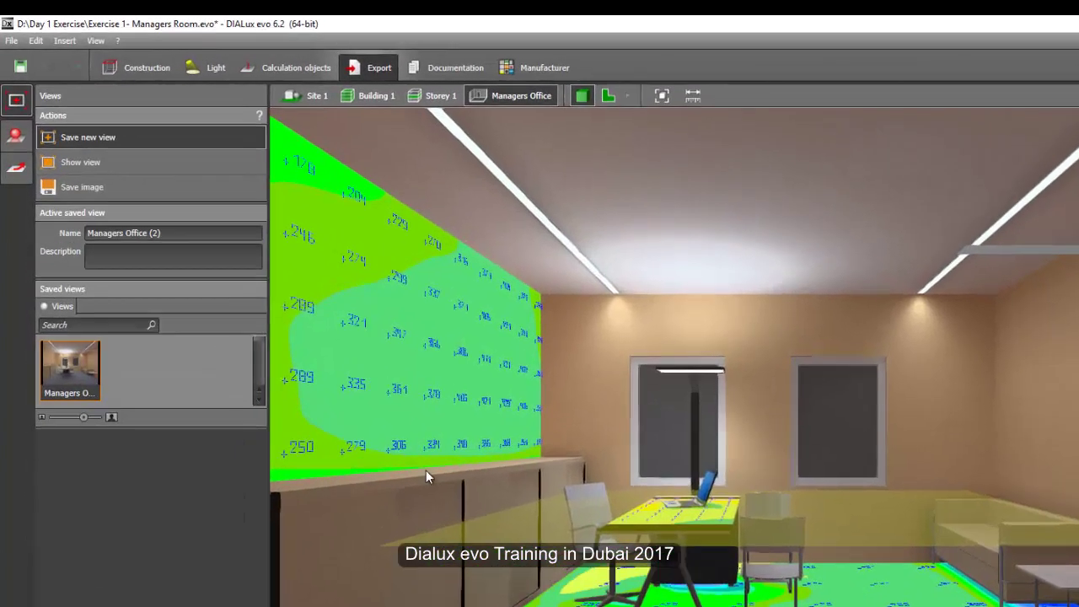
left_click(106, 102)
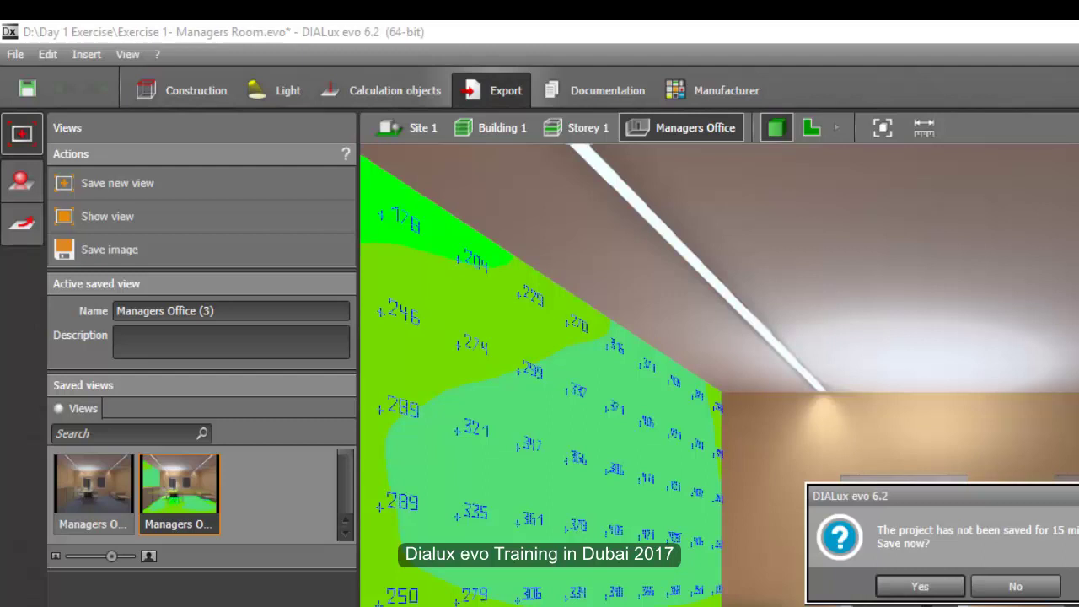
left_click(920, 586)
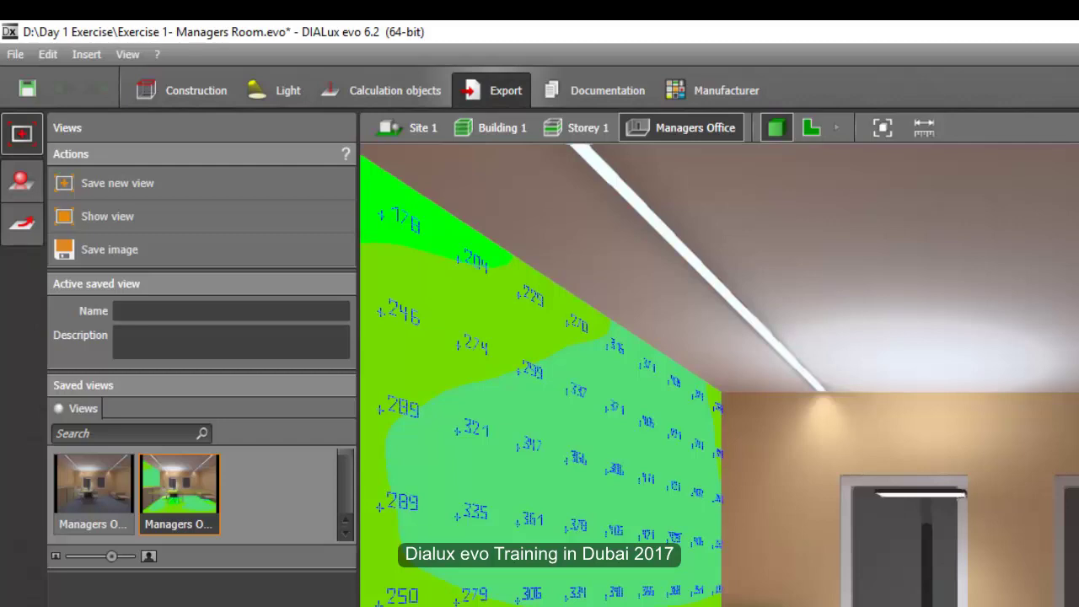
Show the saved view without results and turn the office until the door and the cabinet wall face the viewer.
left_click(92, 489)
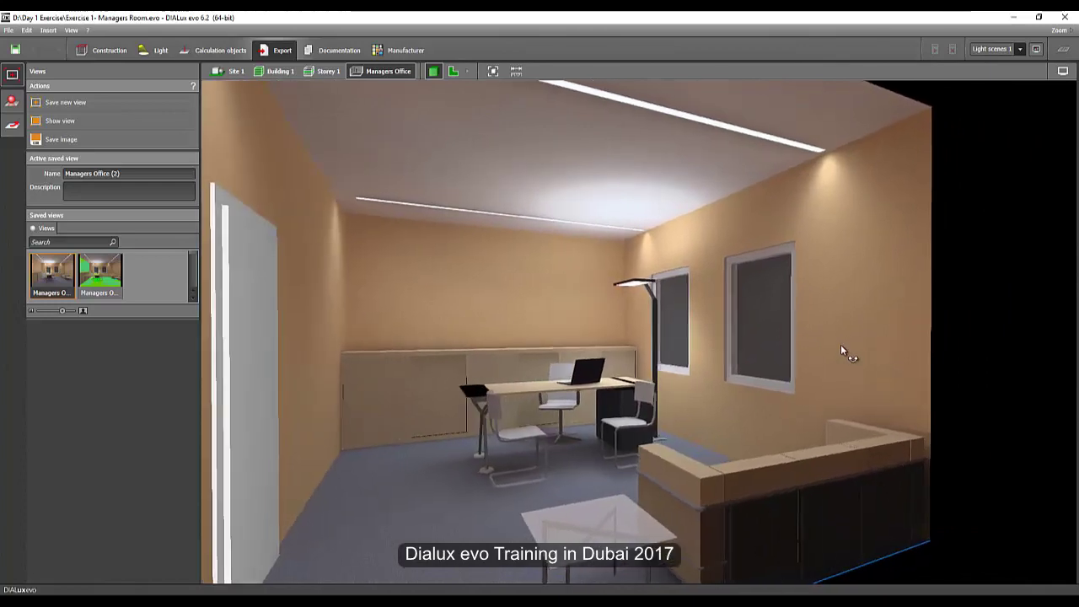
middle_click_drag(846, 343, 873, 340)
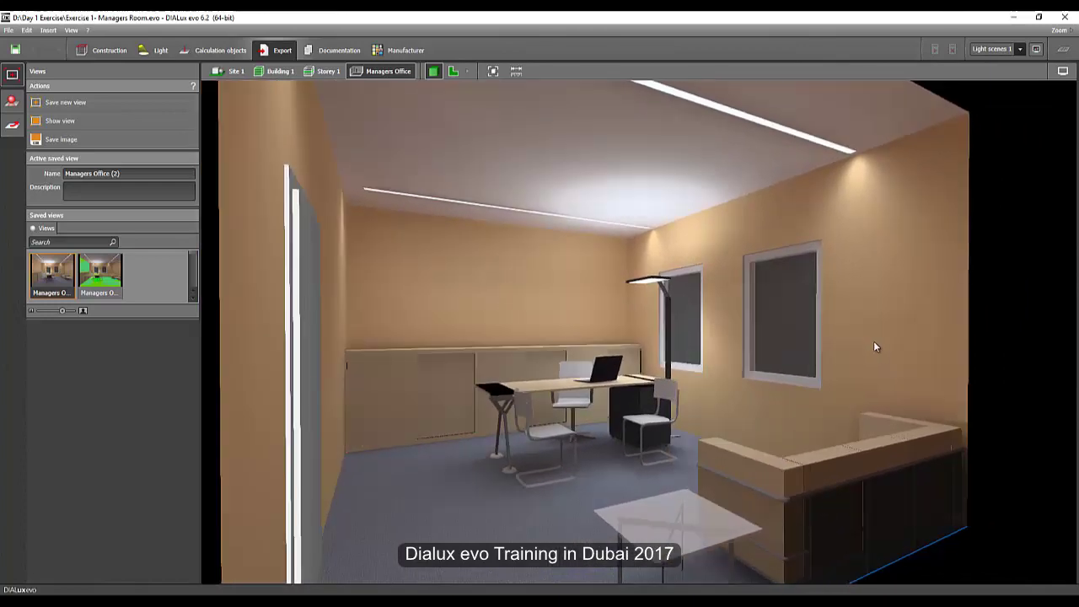
right_click_drag(907, 371, 871, 379)
left_click_drag(872, 385, 901, 366)
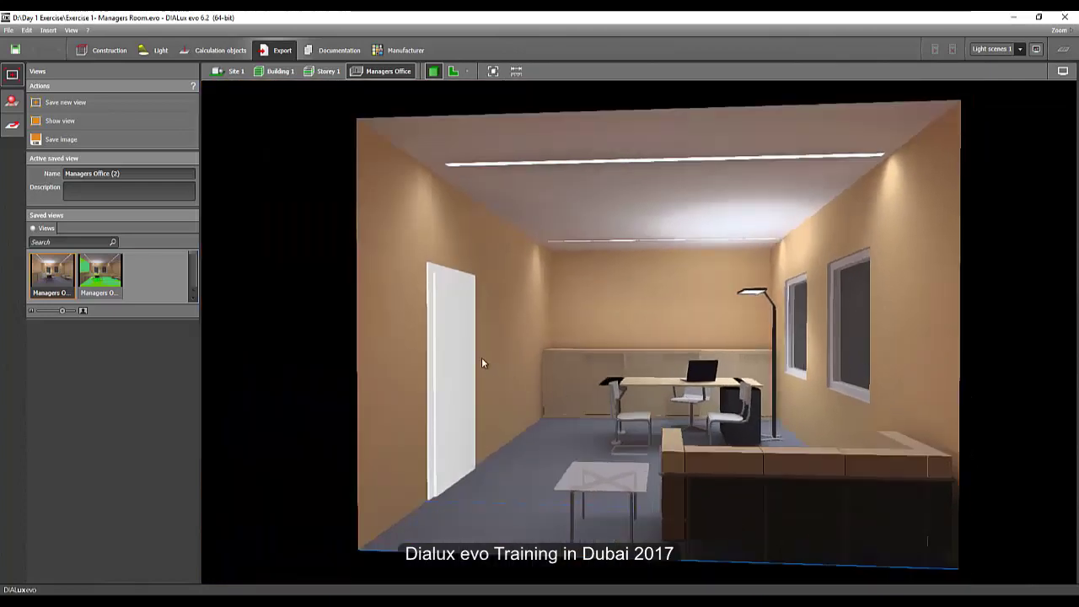
Select the office door and rotate it half a turn within its wall in the storey's floor plan.
double_click(445, 365)
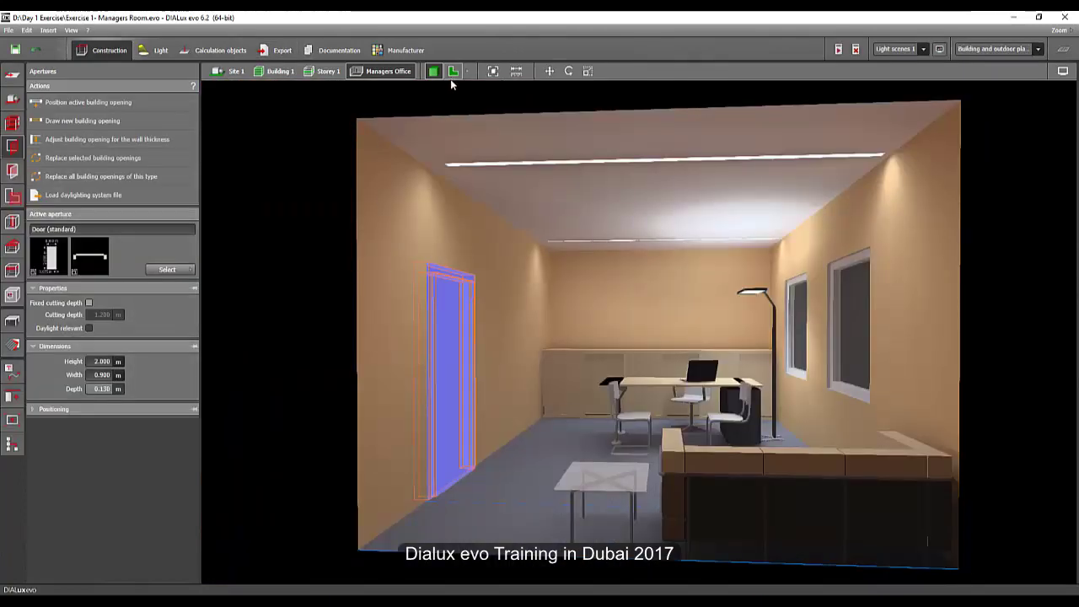
left_click(453, 71)
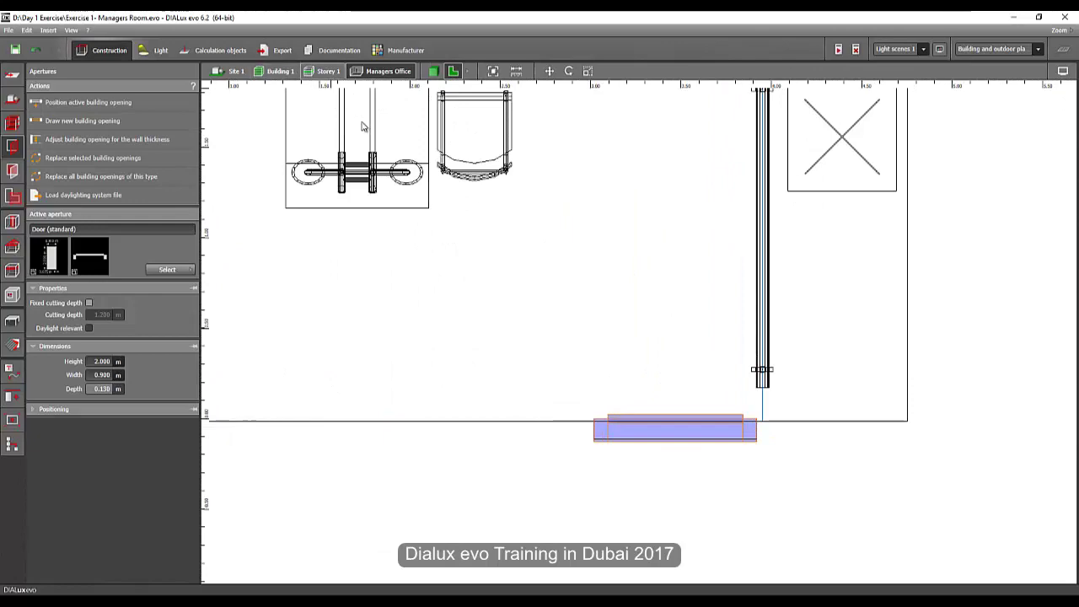
scroll(362, 127, "down", 5)
scroll(618, 281, "up", 4)
right_click(646, 413)
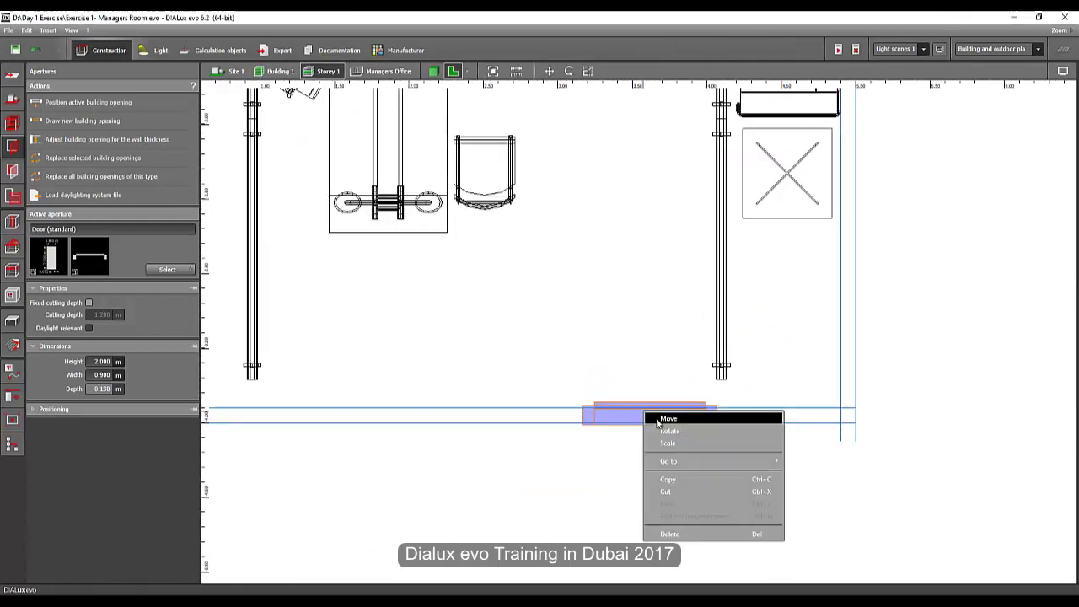
left_click(590, 455)
left_click(627, 419)
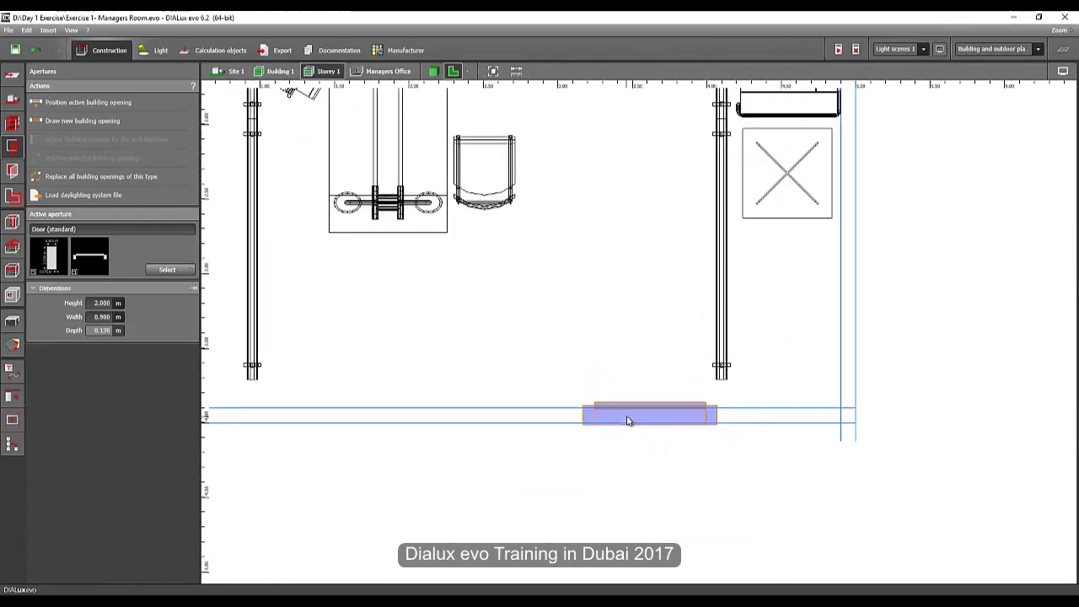
left_click(627, 419)
right_click(649, 418)
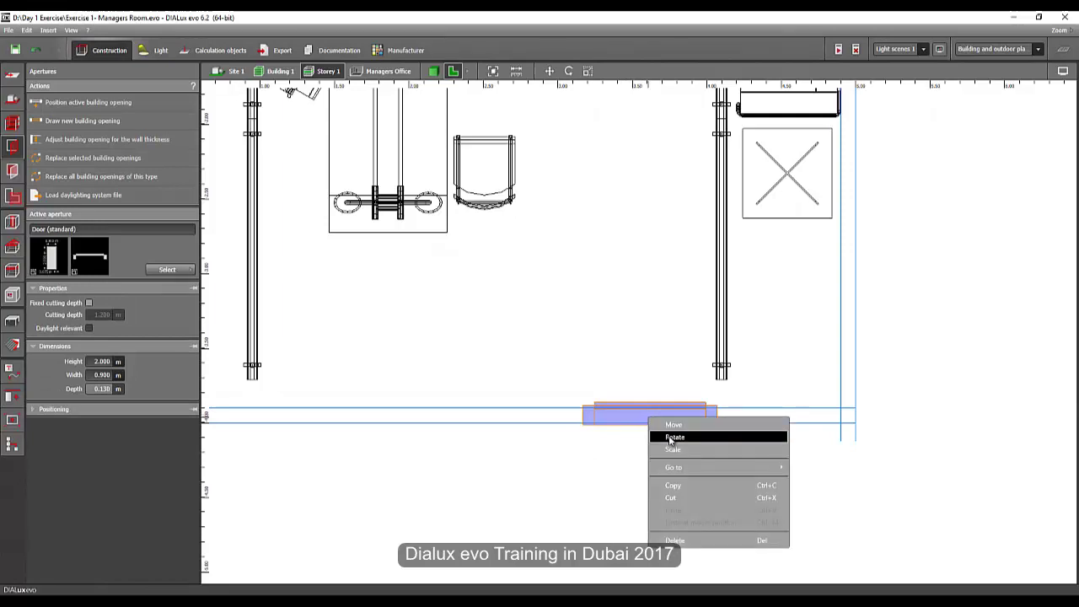
left_click(679, 438)
left_click(585, 422)
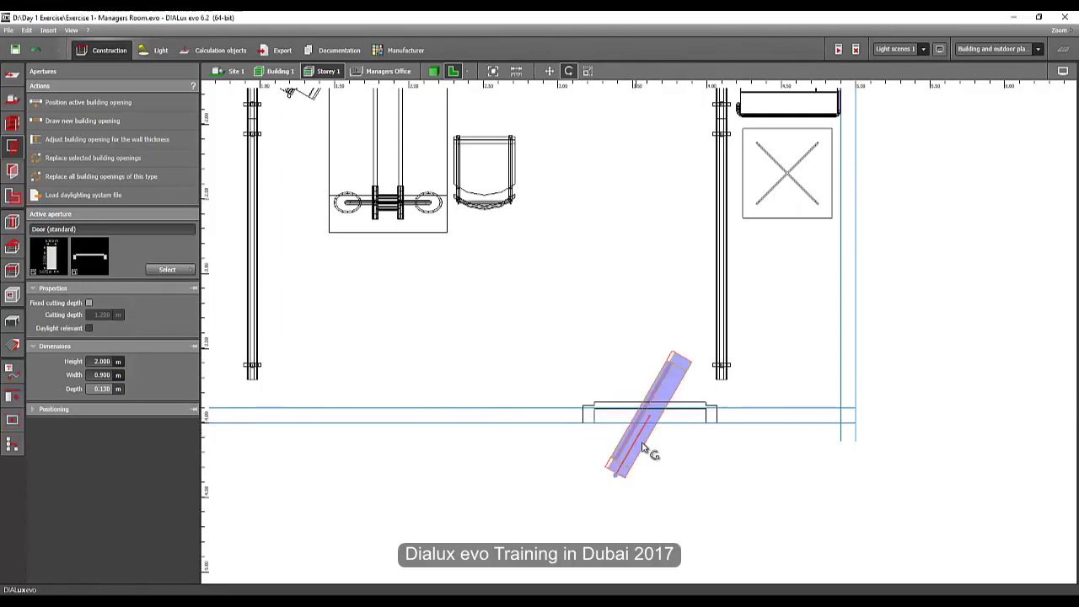
left_click(717, 424)
left_click(657, 481)
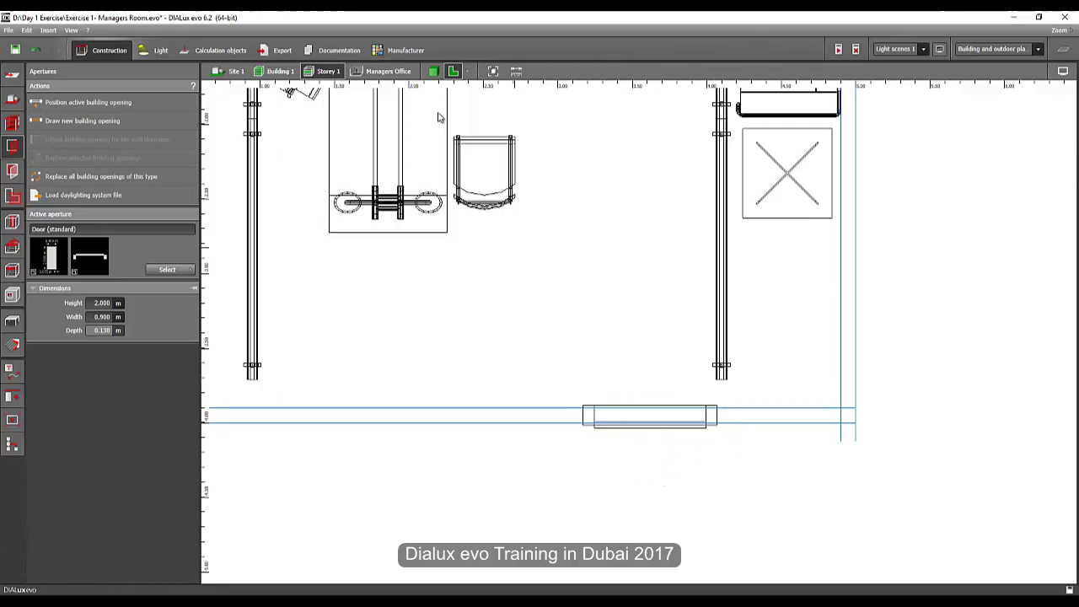
Return to the manager's office in 3D, bring the rotated door into view and recalculate the lighting.
left_click(433, 72)
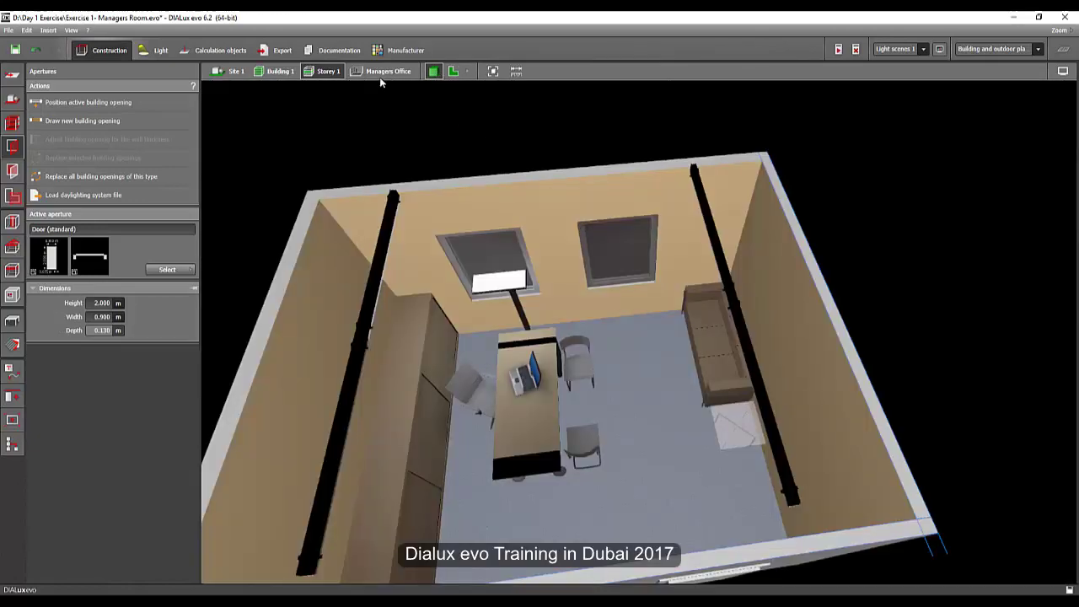
left_click(381, 77)
mouse_move(662, 262)
right_mouse_down()
mouse_move(629, 255)
mouse_move(693, 251)
mouse_move(675, 252)
right_mouse_up()
middle_click_drag(675, 256, 783, 111)
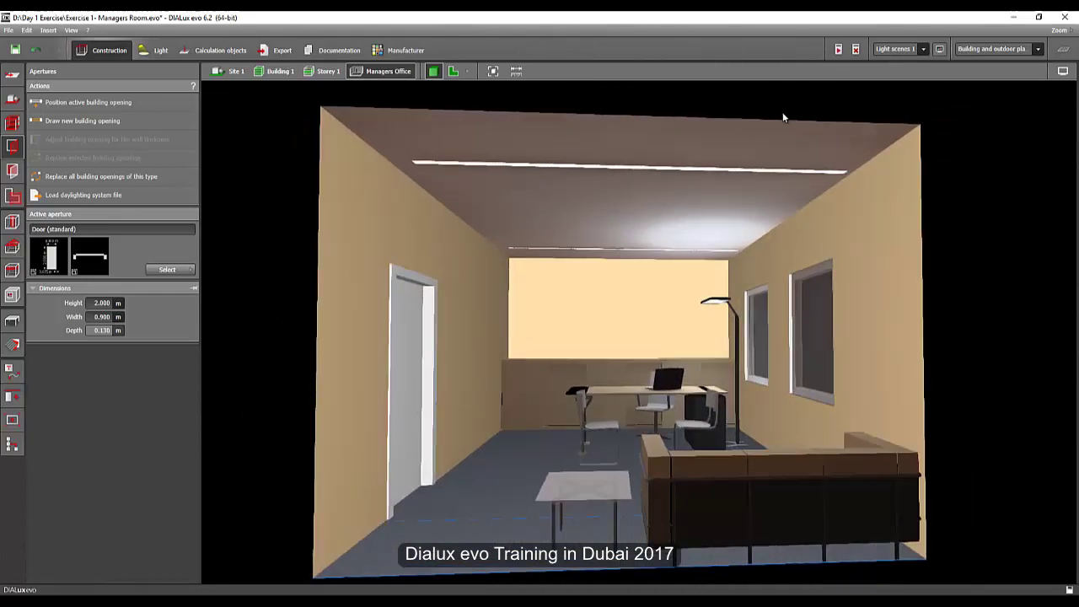
left_click(837, 48)
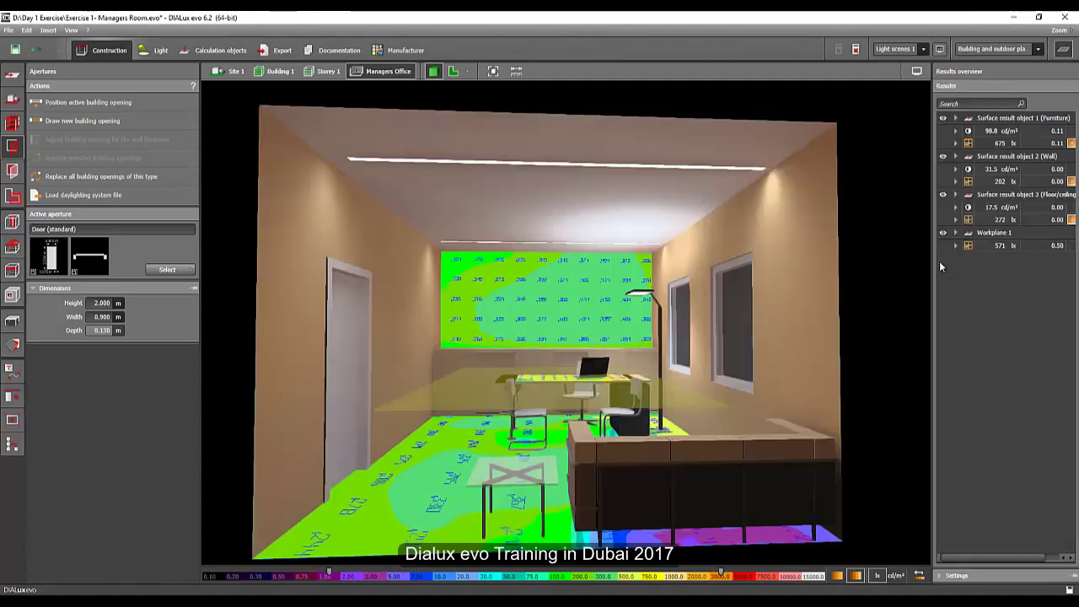
Examine the recalculated wall, floor and desk results from behind the sofa, looking towards the cabinet wall.
middle_click_drag(874, 288, 892, 265)
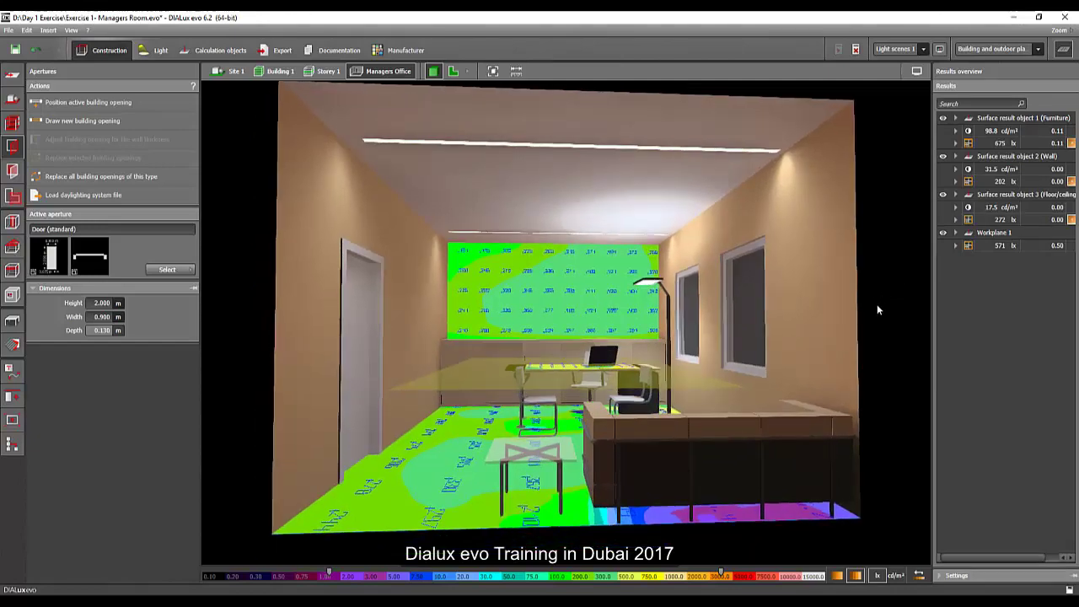
scroll(877, 304, "down", 3)
right_click_drag(867, 309, 857, 312)
left_click_drag(857, 313, 870, 313)
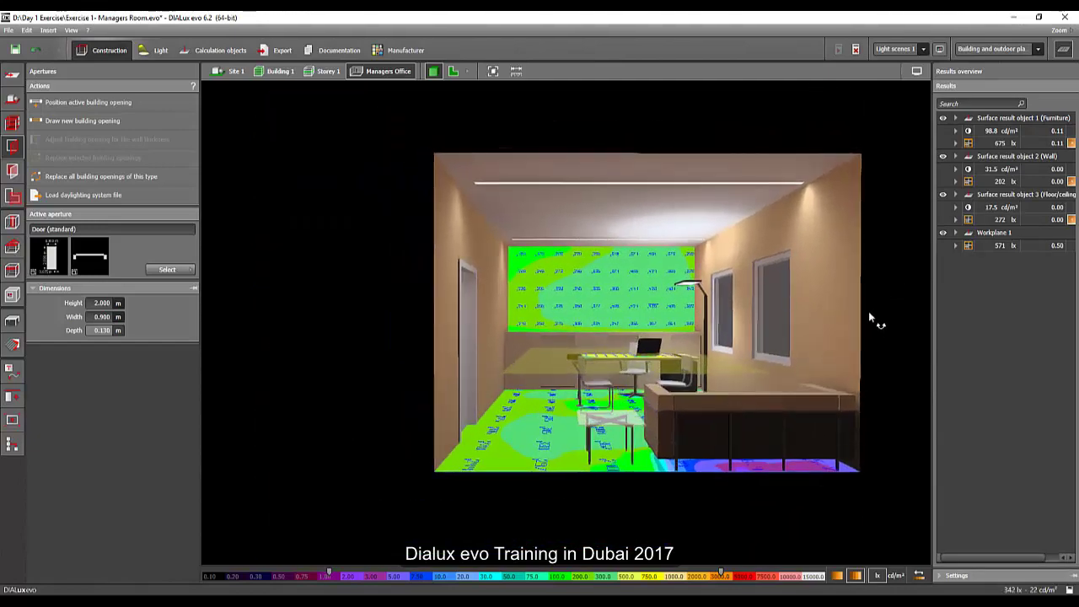
scroll(869, 317, "up", 2)
scroll(871, 315, "up", 1)
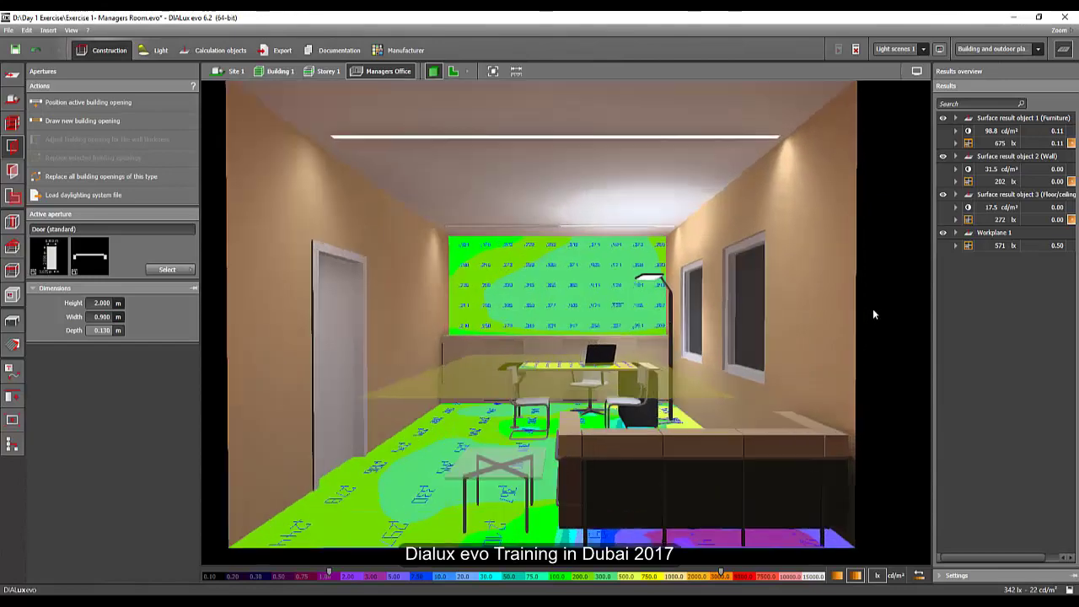
middle_click_drag(875, 297, 879, 312)
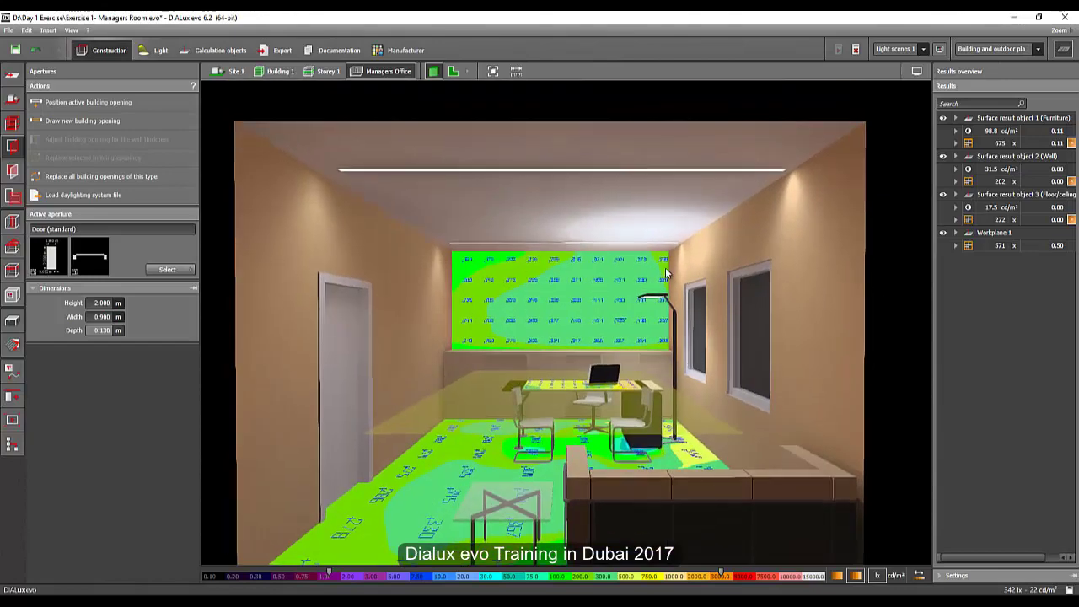
right_click_drag(663, 265, 664, 269)
scroll(664, 268, "up", 1)
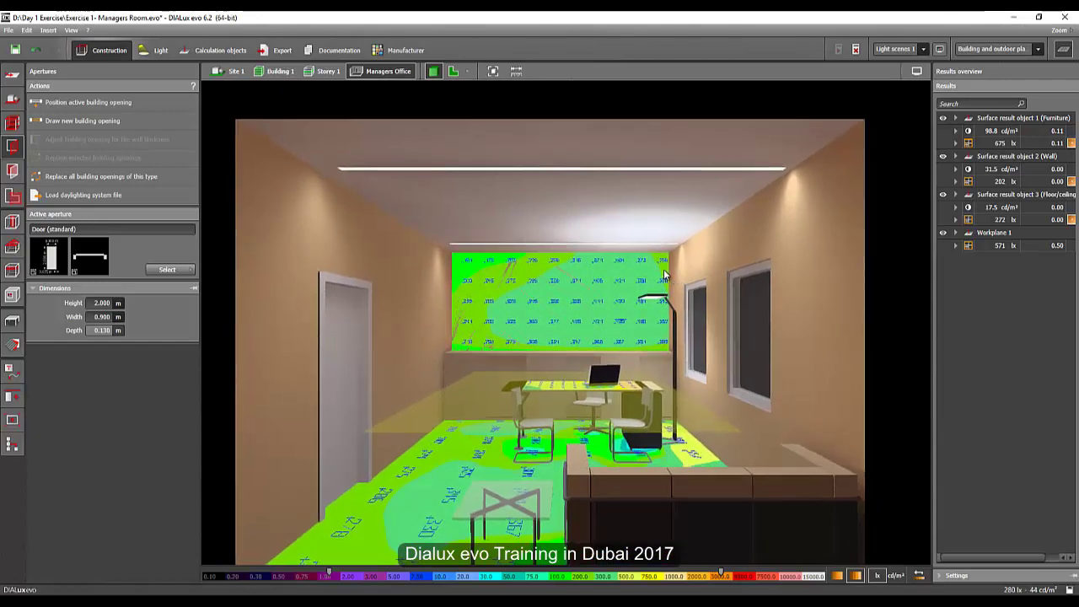
Reset the view, frame the office from behind the sofa towards the cabinets, and save it as a new view with results displayed.
left_click(493, 71)
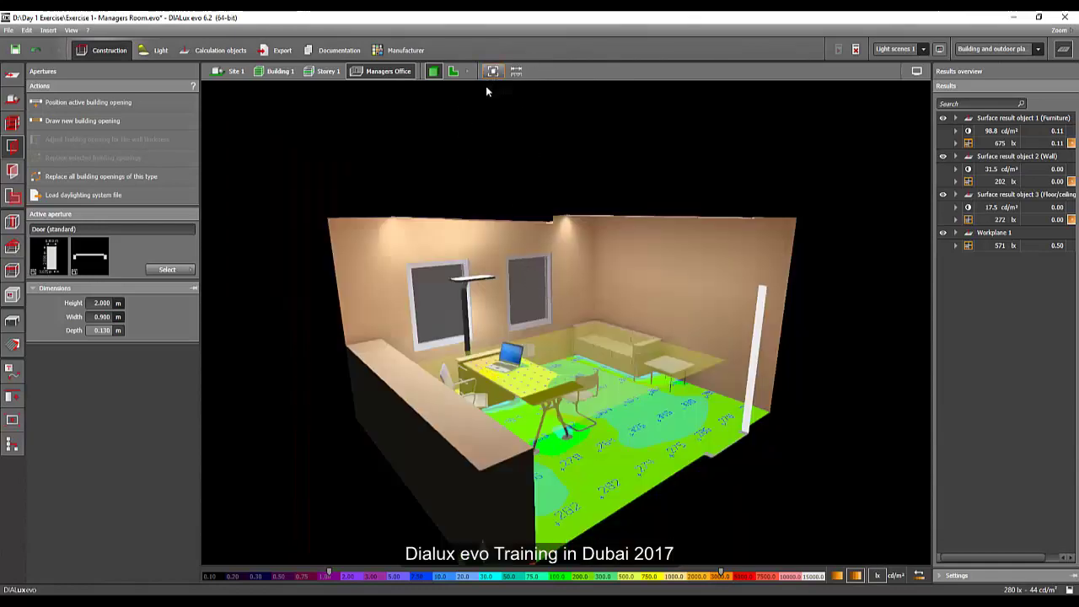
right_click_drag(527, 195, 422, 146)
right_click_drag(662, 296, 553, 292)
left_click_drag(554, 297, 565, 285)
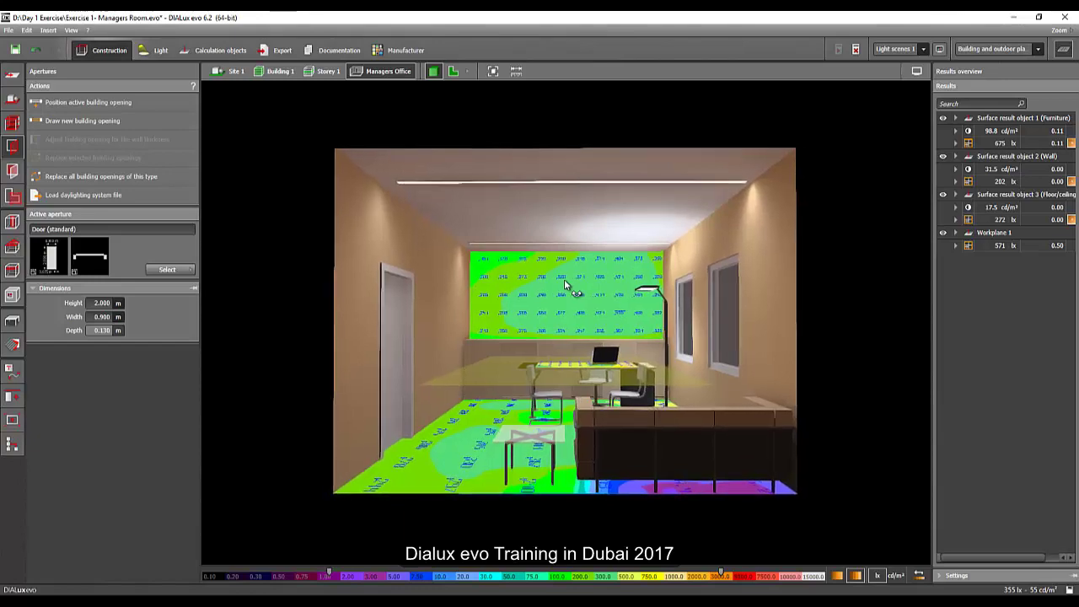
scroll(565, 284, "up", 3)
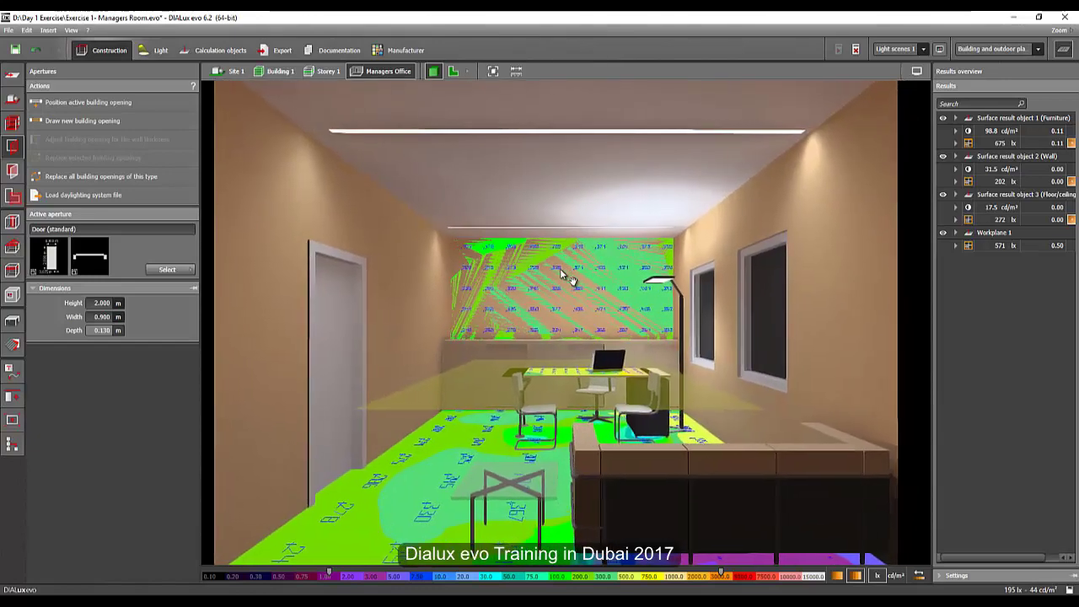
scroll(570, 276, "up", 2)
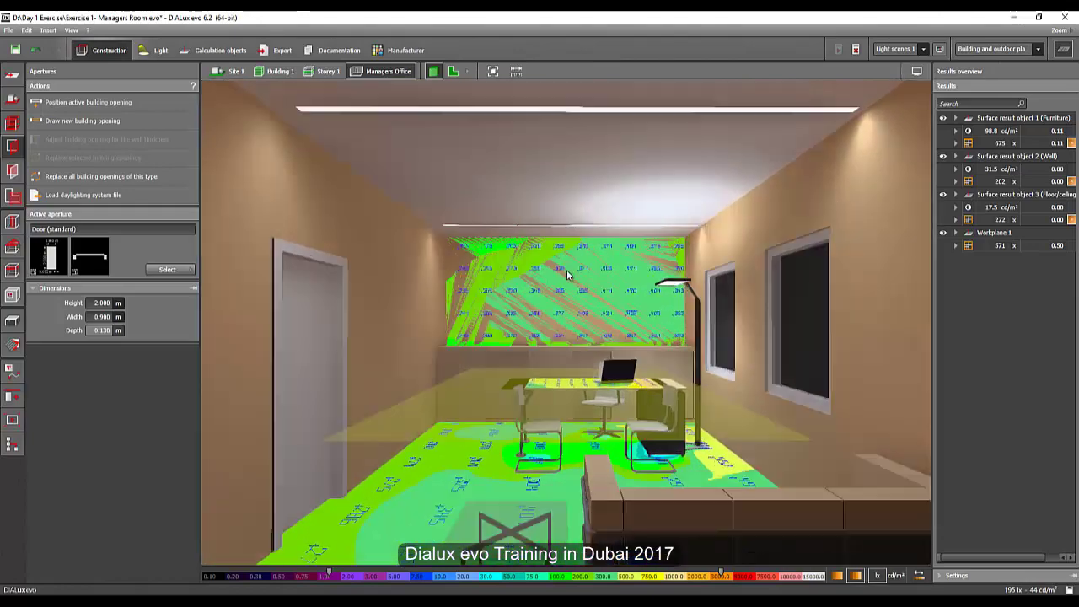
middle_click_drag(572, 275, 573, 261)
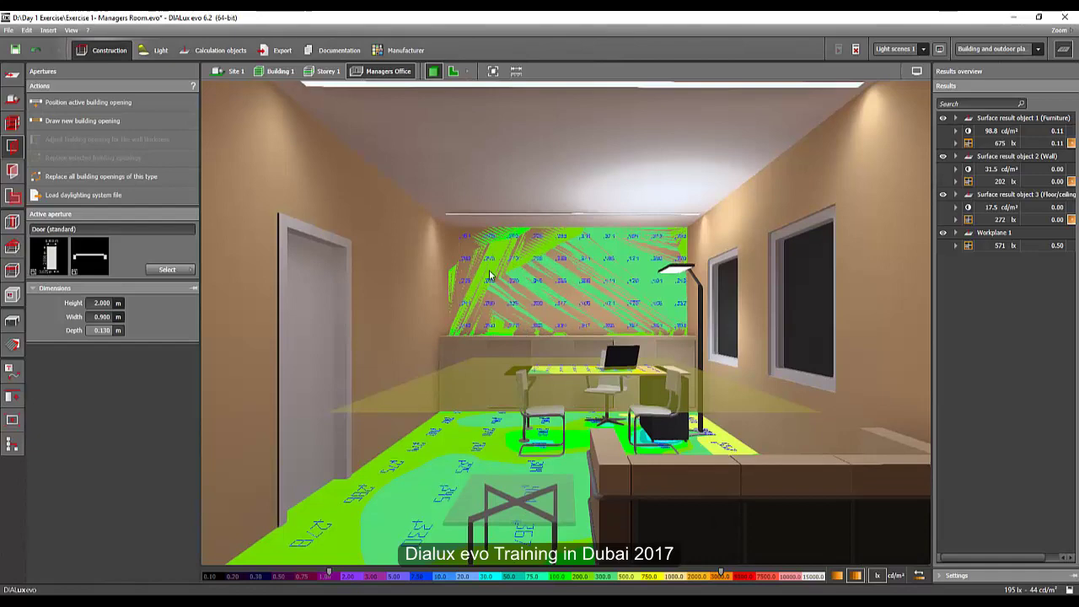
scroll(509, 339, "down", 2)
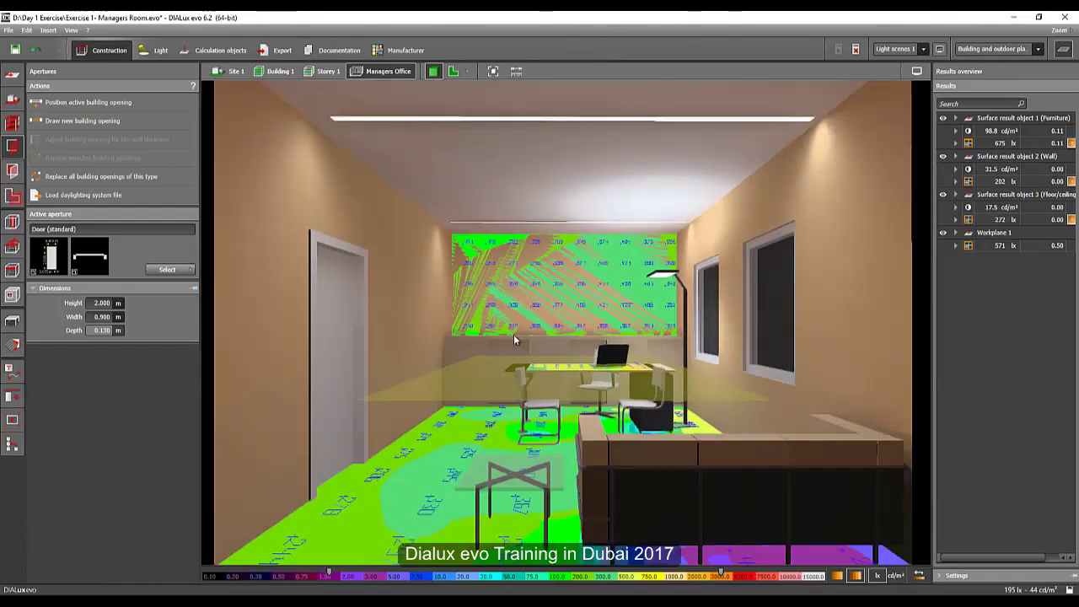
right_click_drag(515, 336, 514, 338)
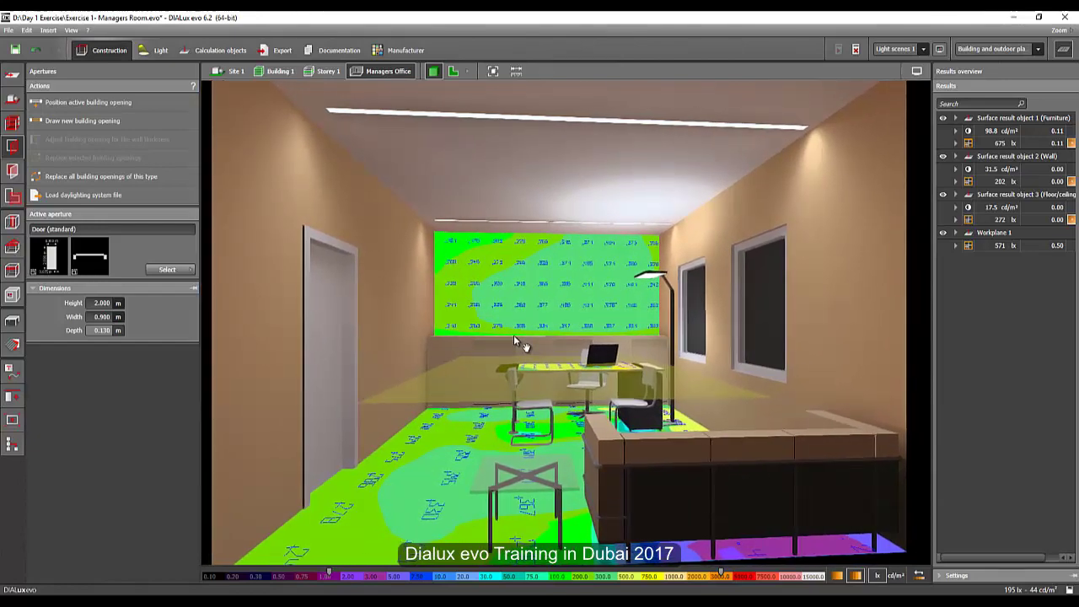
scroll(514, 337, "up", 1)
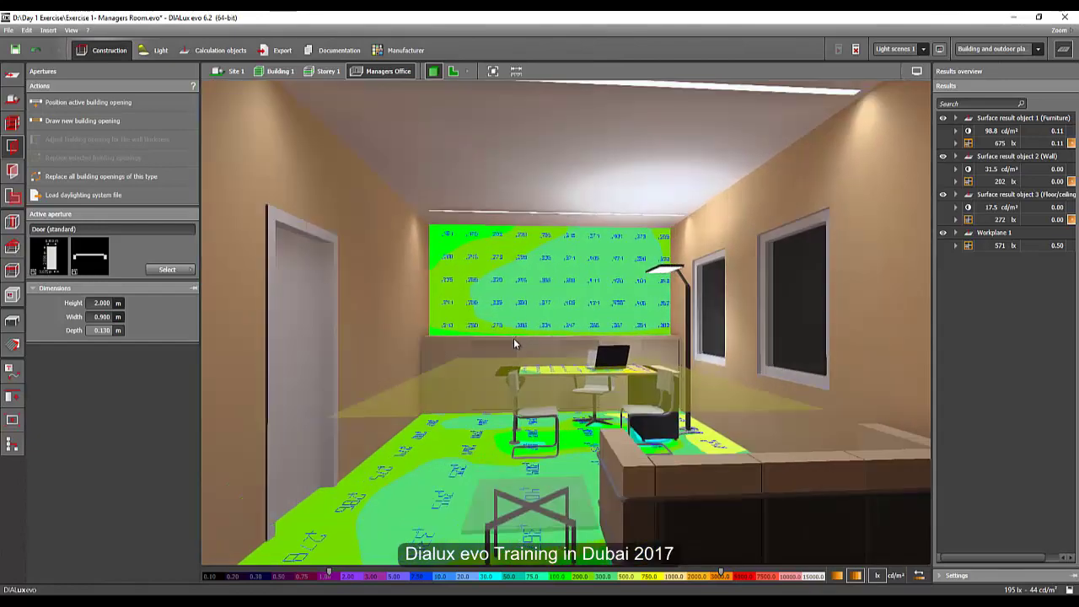
left_click(276, 51)
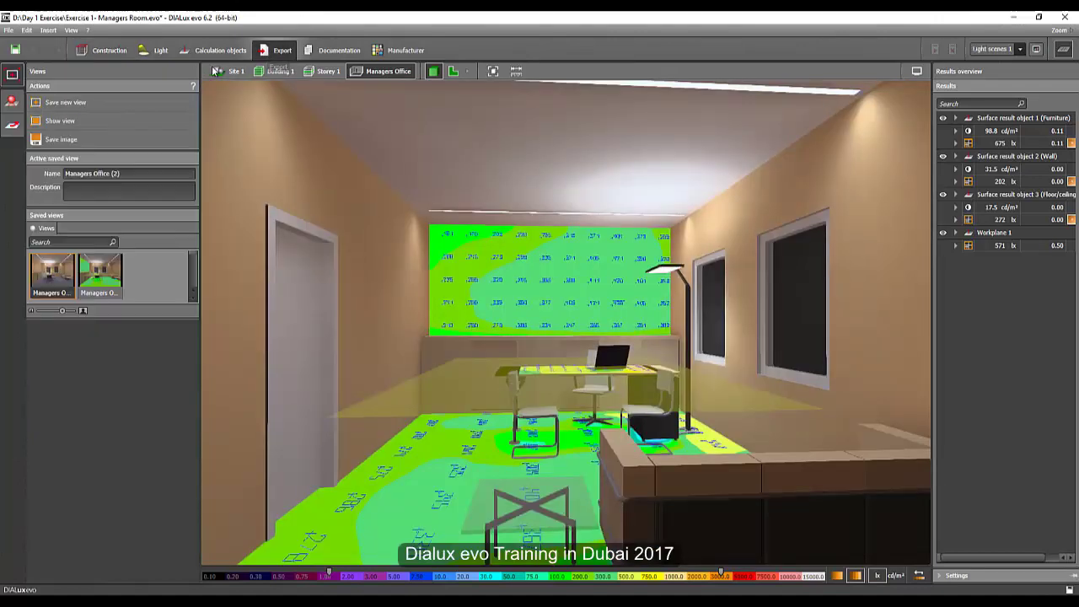
left_click(76, 108)
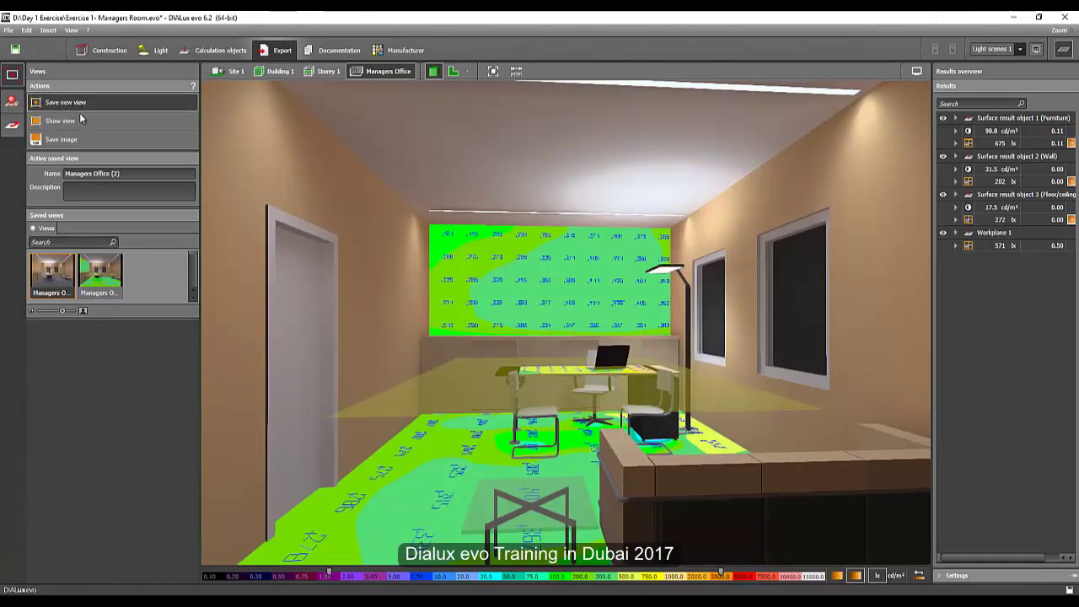
Hide the calculation results and save another view of the office from the same viewpoint.
left_click(1063, 51)
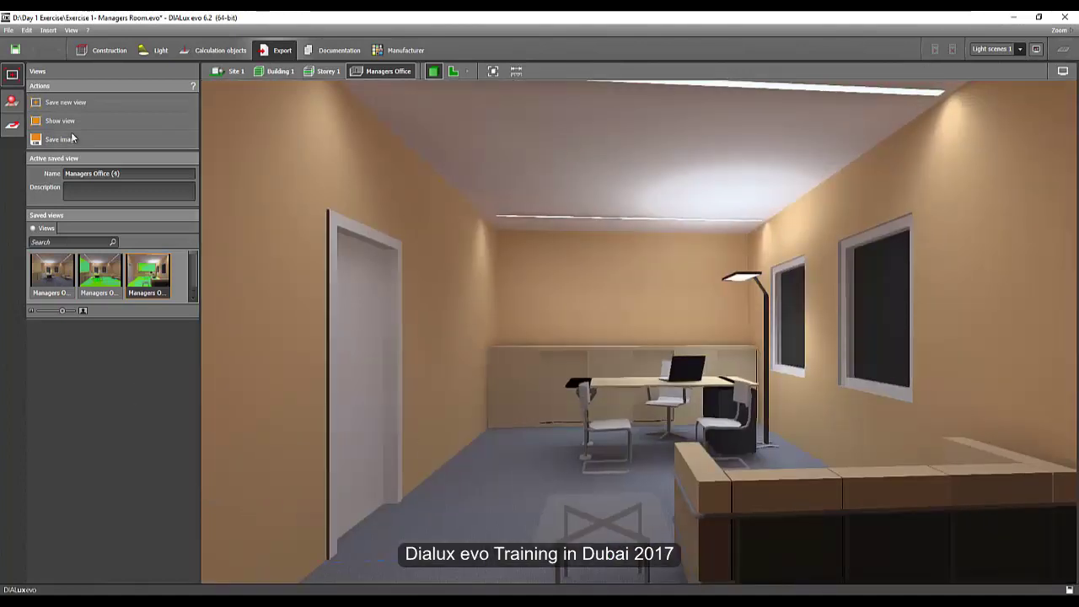
left_click(70, 106)
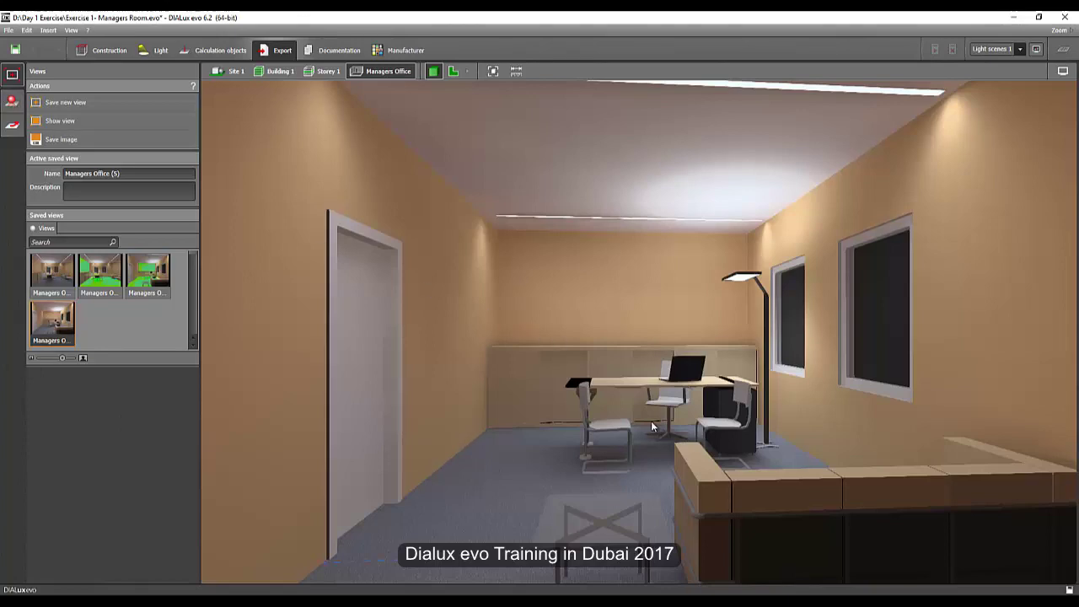
Recall the last saved office view and check the room from slightly different angles and distances.
left_click_drag(656, 427, 203, 261)
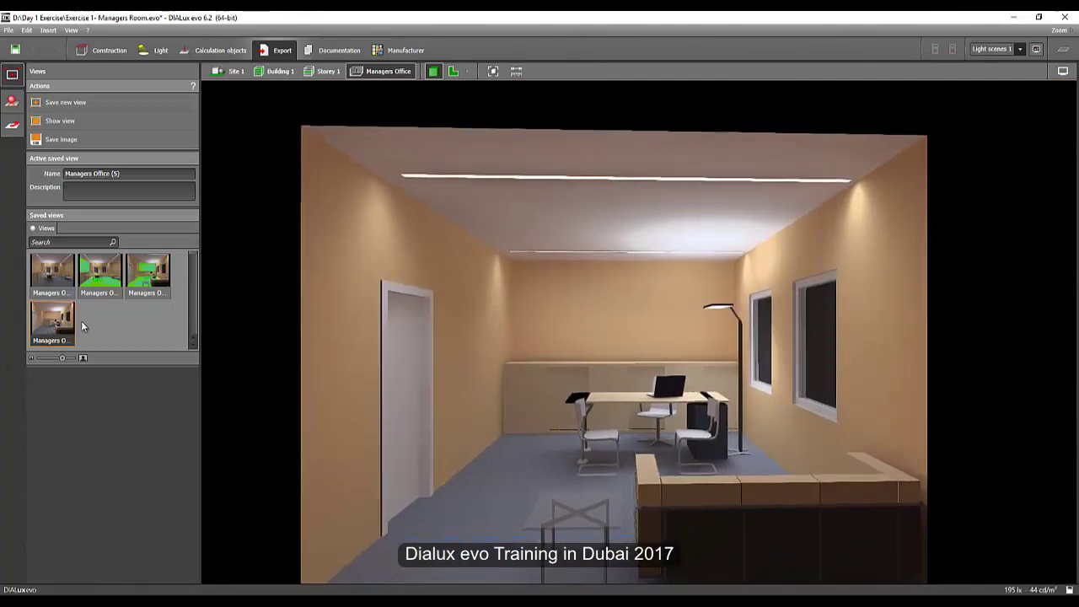
scroll(556, 384, "up", 2)
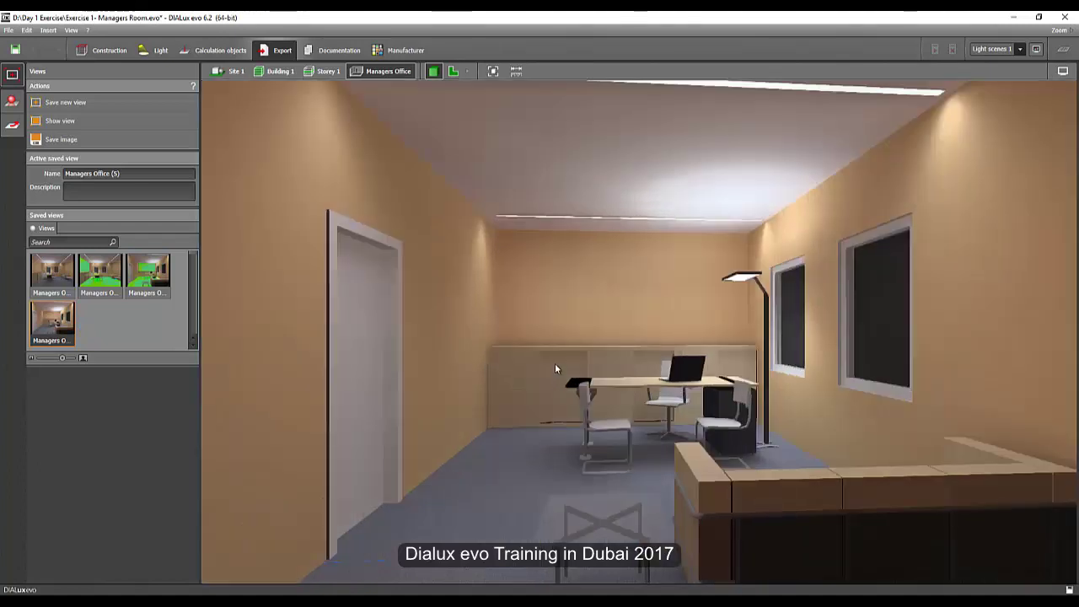
right_click_drag(552, 364, 548, 362)
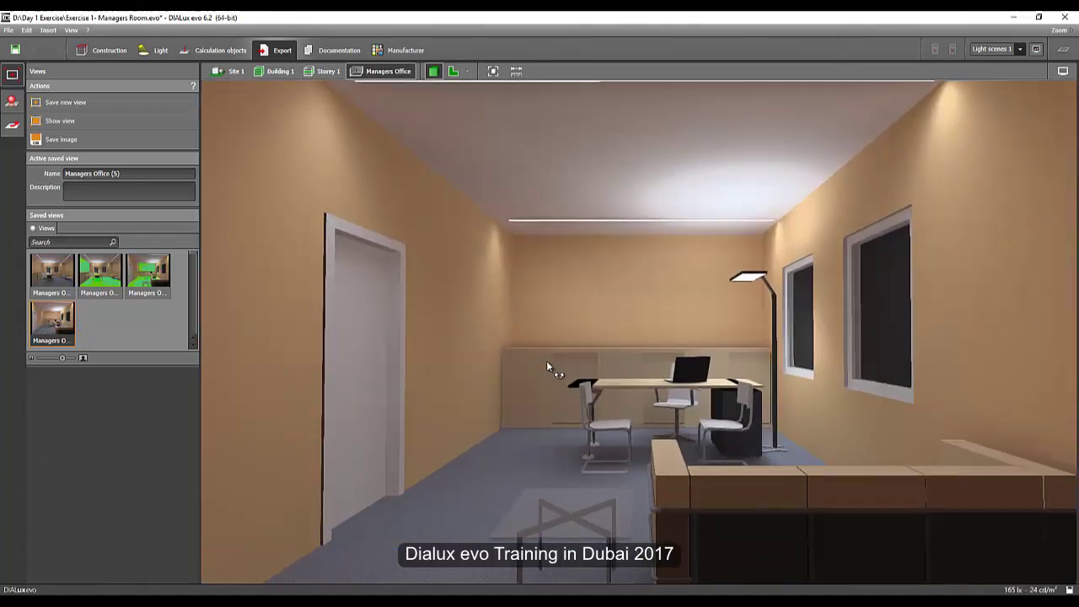
scroll(563, 330, "down", 2)
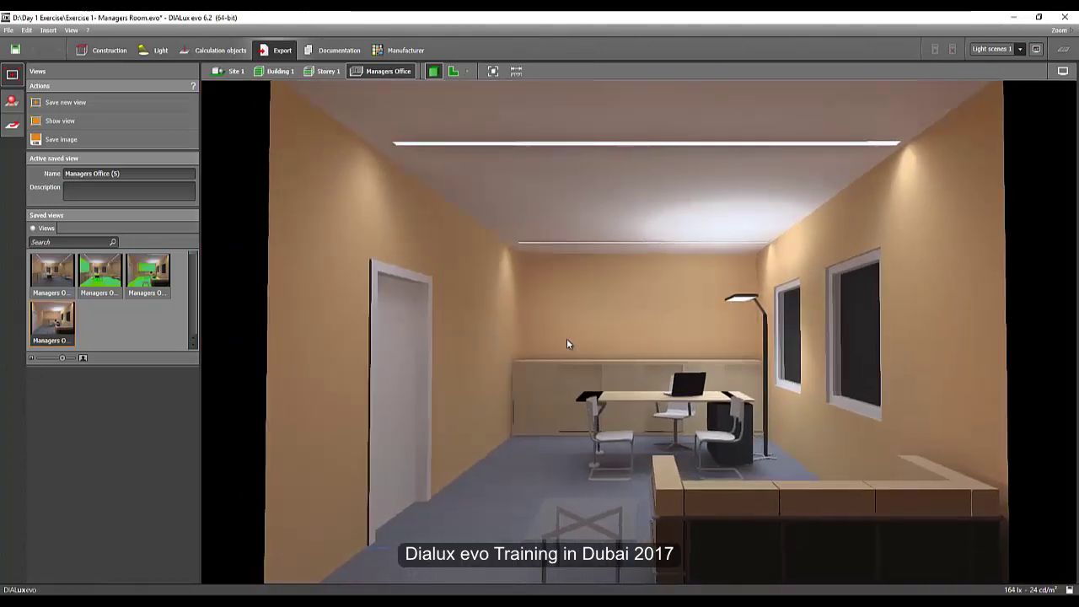
scroll(572, 344, "down", 2)
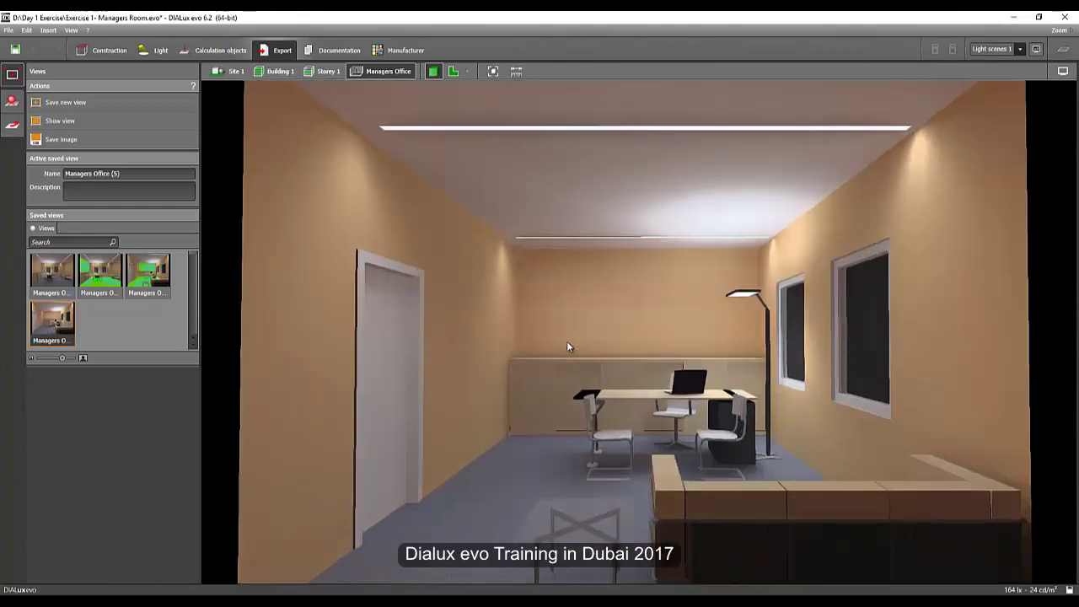
Frame the office from behind the sofa towards the cabinets and raytrace it at 1400 x 1050 pixels.
scroll(575, 361, "up", 2)
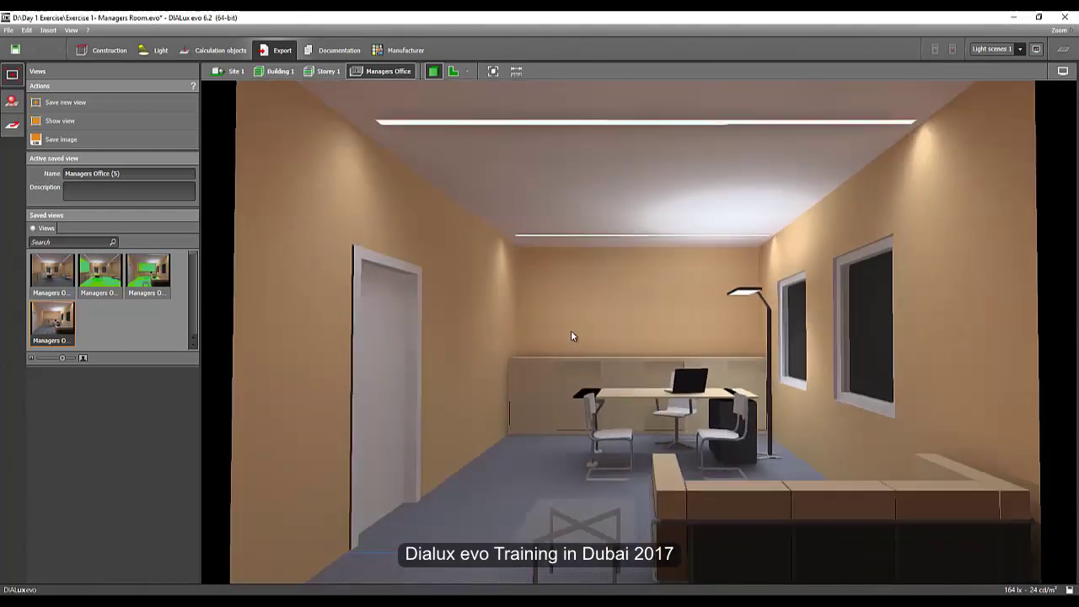
scroll(570, 331, "down", 1)
scroll(571, 330, "up", 1)
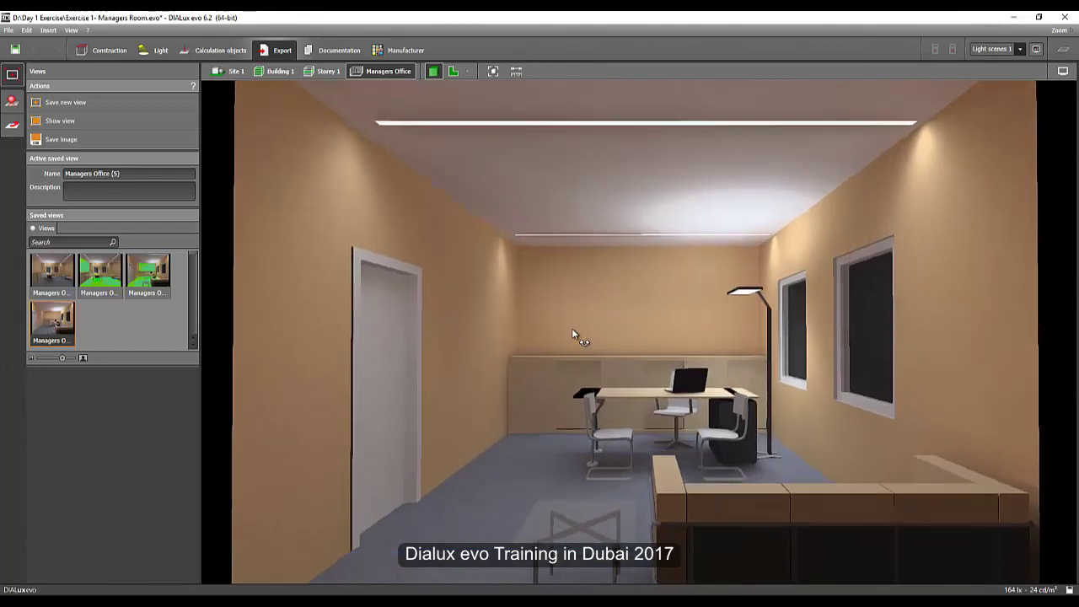
right_click_drag(572, 329, 573, 329)
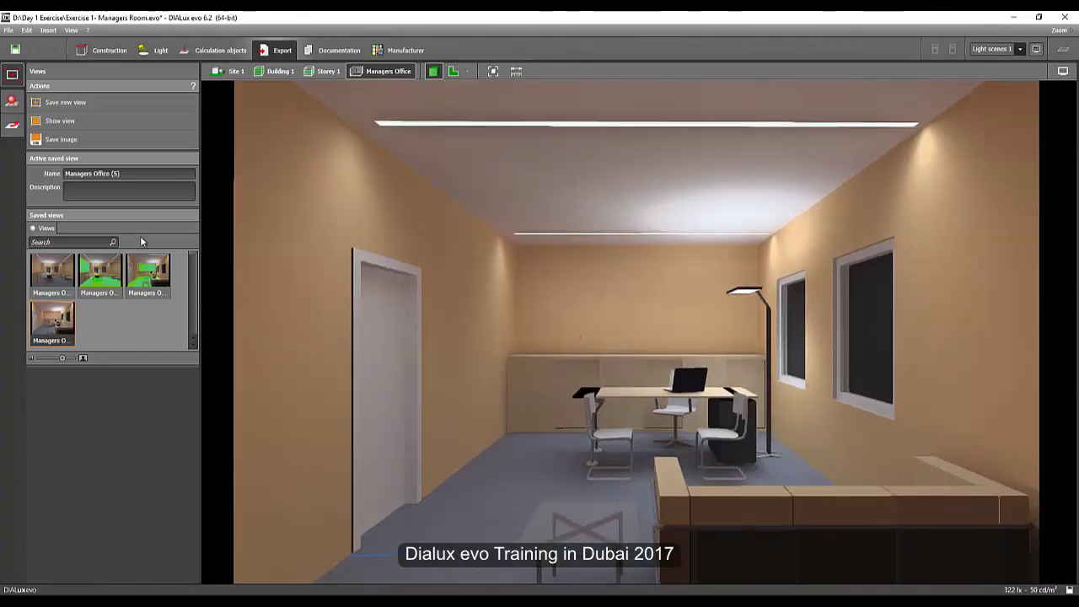
left_click(8, 102)
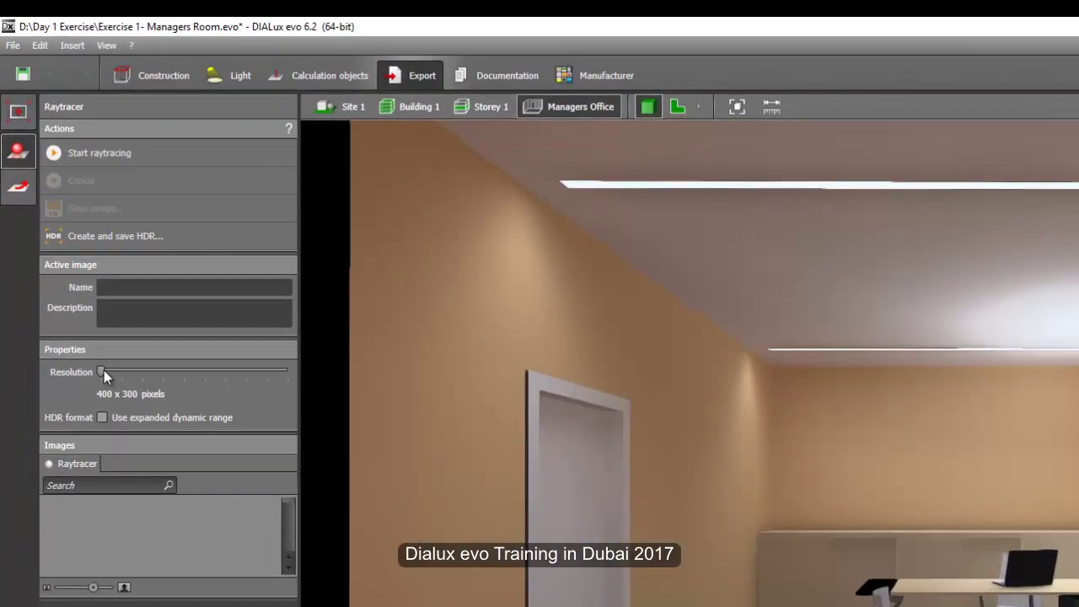
left_click_drag(121, 374, 162, 392)
left_click_drag(186, 376, 199, 379)
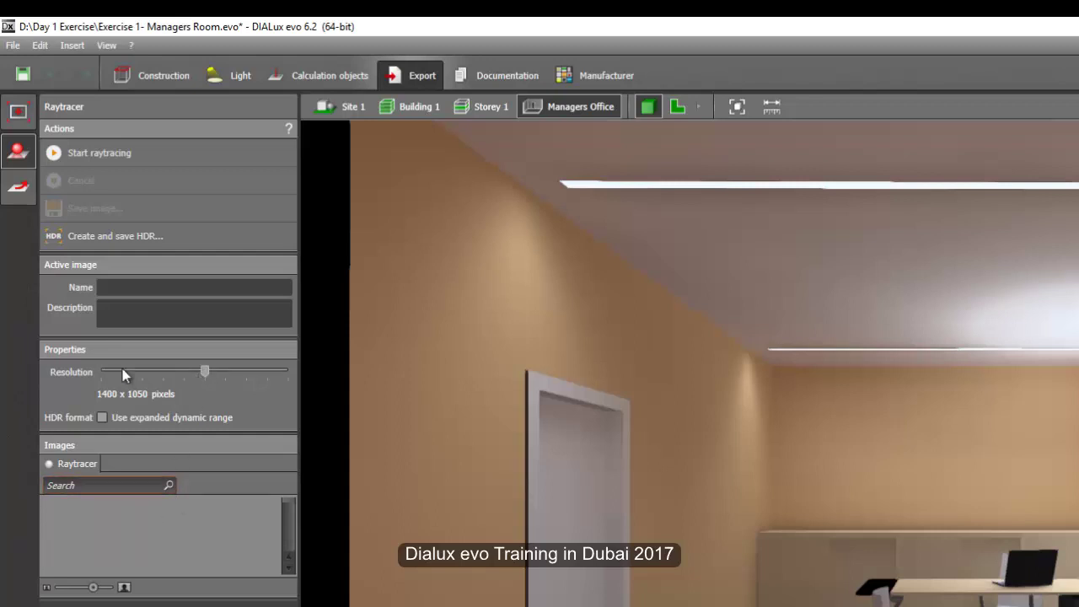
left_click(116, 149)
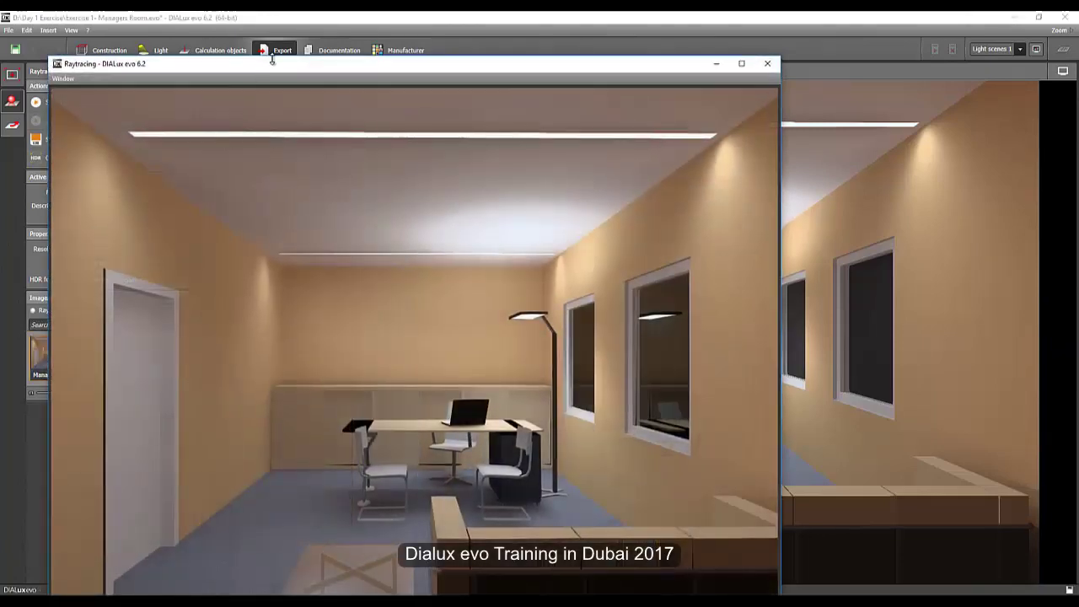
Inspect the raytraced office image, close it, and look at the JPEG save options without saving.
left_click_drag(276, 71, 350, 29)
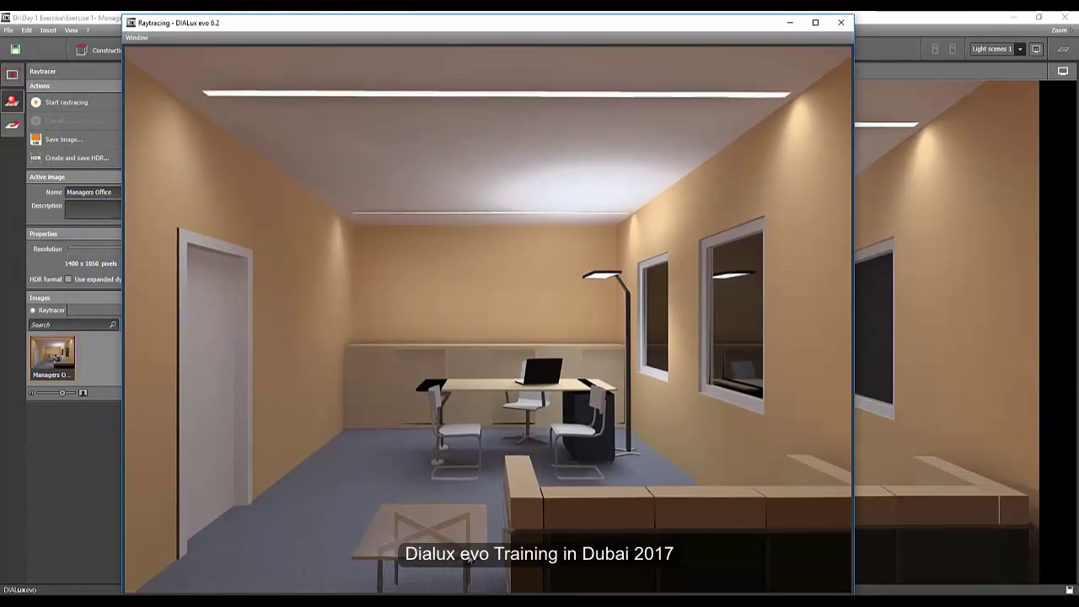
left_click_drag(588, 34, 500, 56)
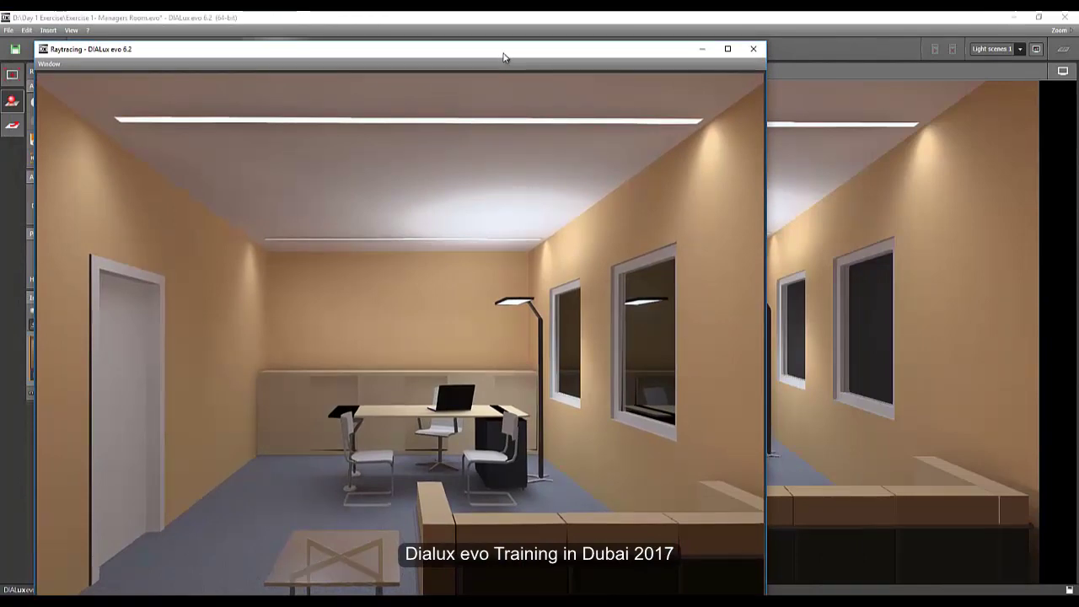
left_click_drag(510, 58, 489, 51)
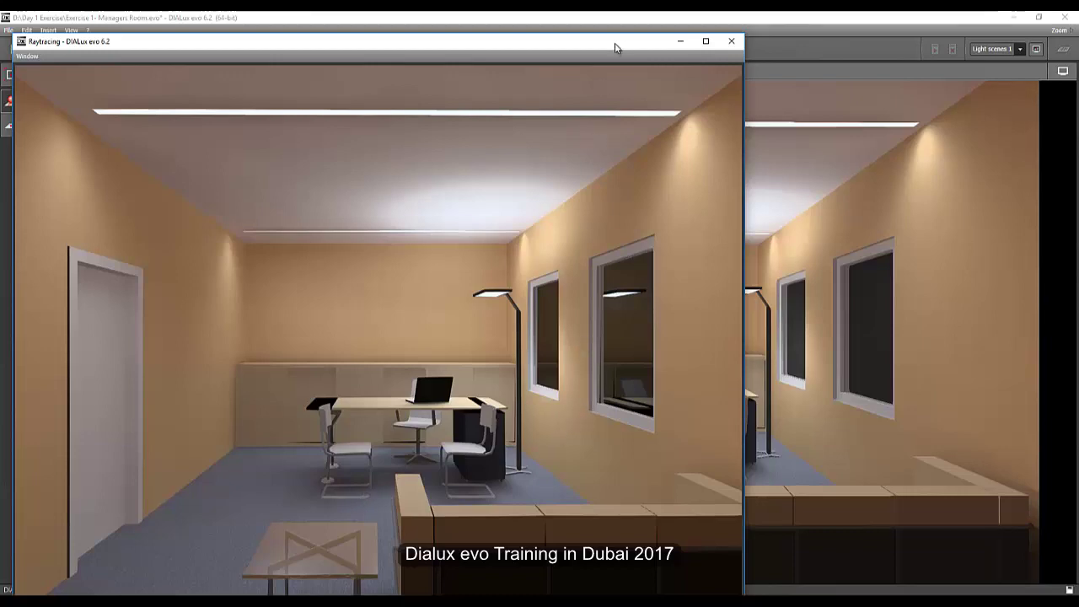
left_click(730, 41)
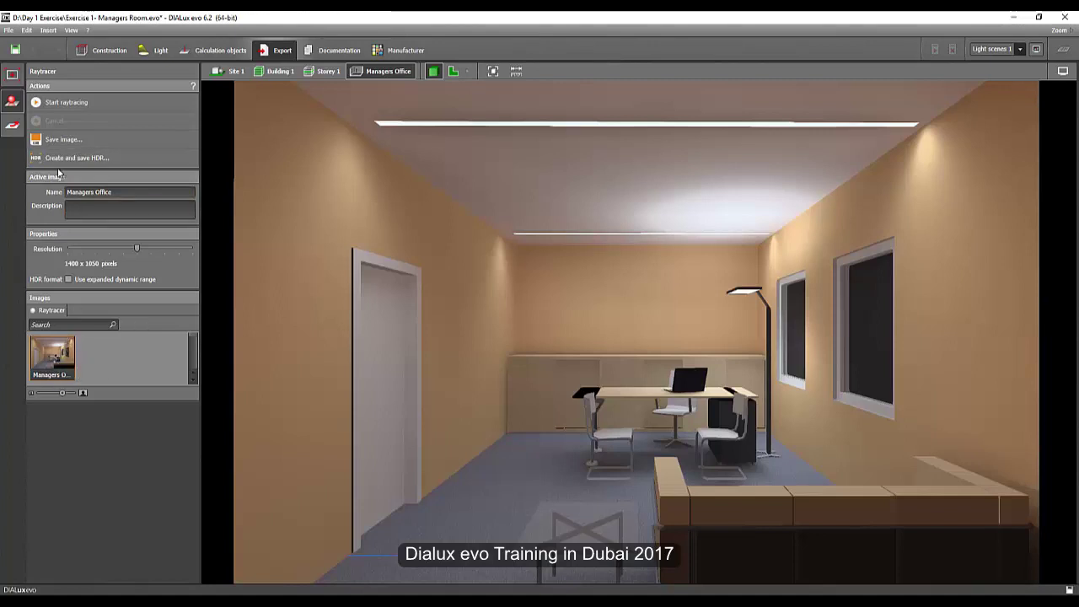
left_click(93, 142)
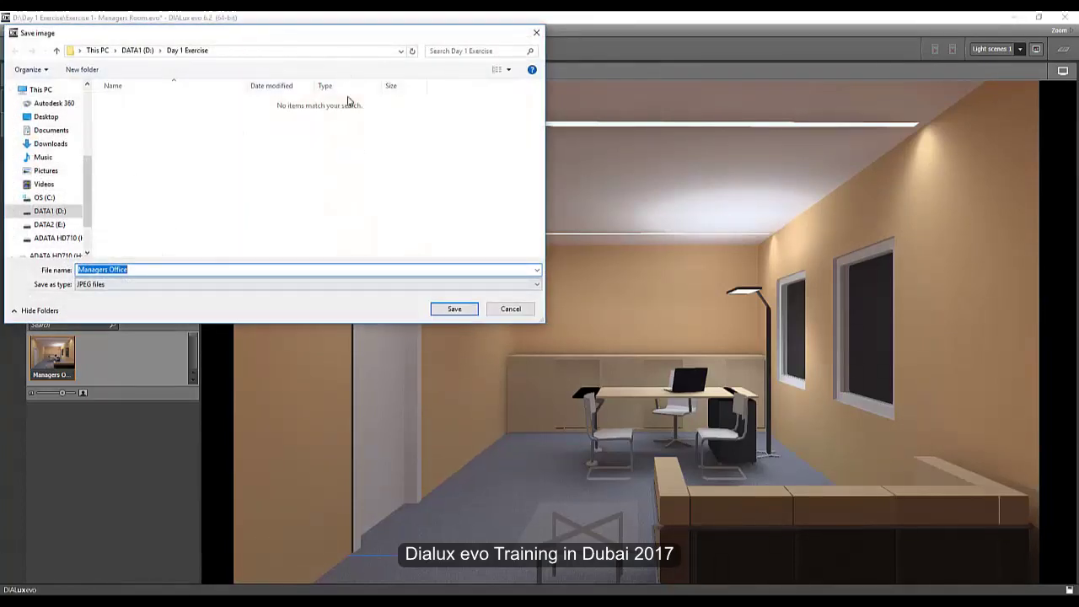
left_click(535, 34)
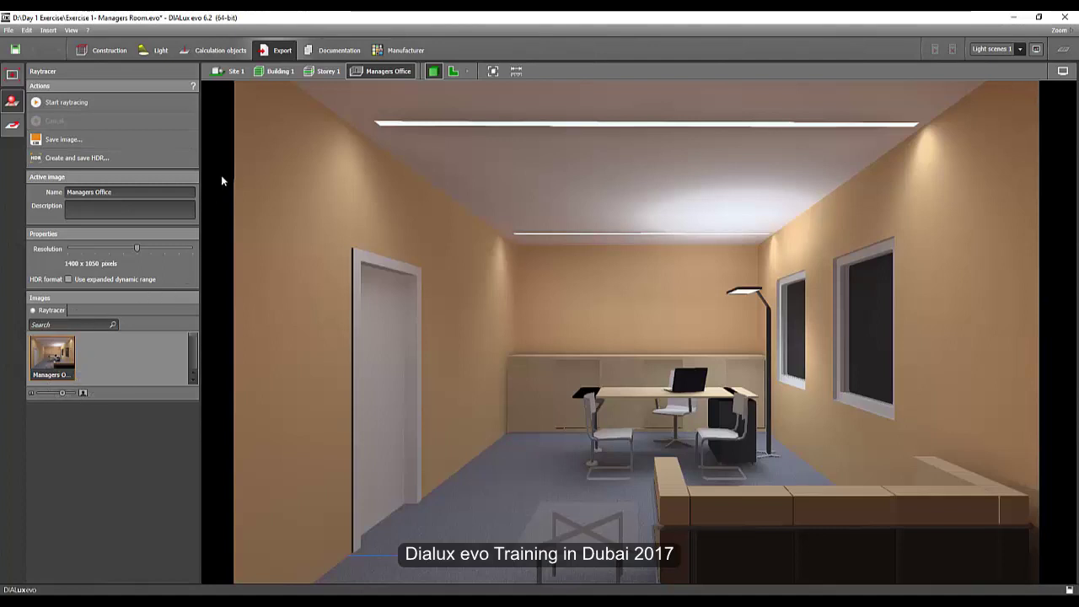
Recall the saved view Managers Office (2) and reframe the room from the cabinet side towards the windows and sofa.
left_click_drag(231, 160, 426, 199)
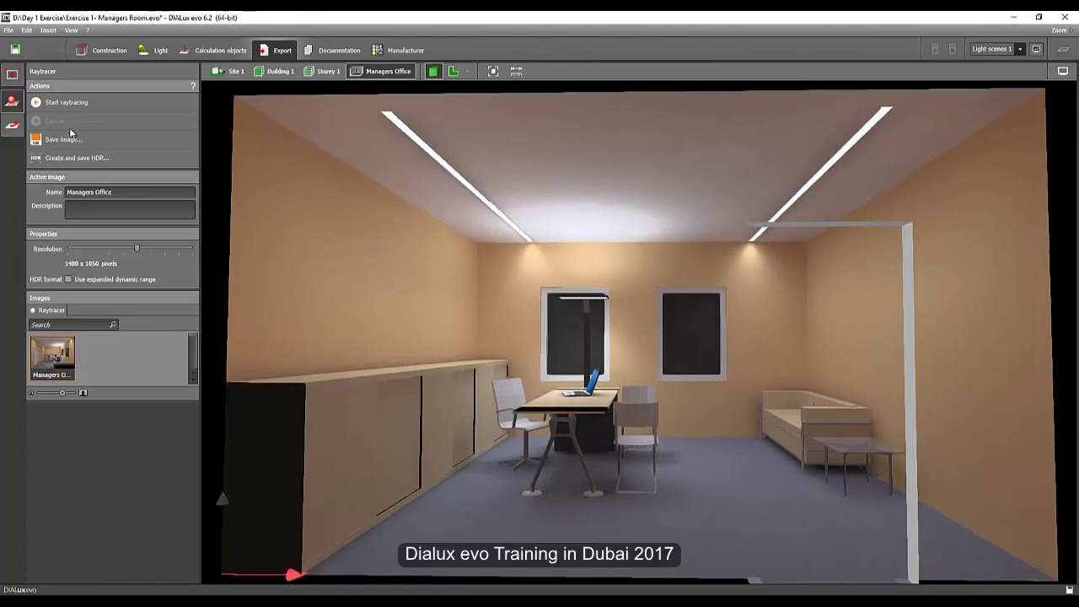
left_click(14, 75)
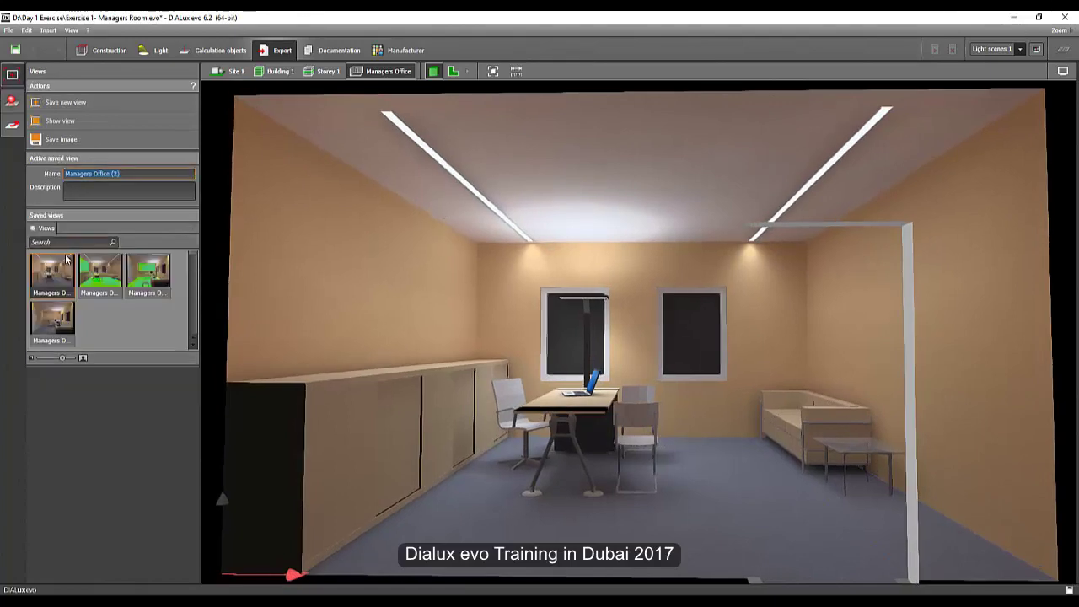
double_click(59, 268)
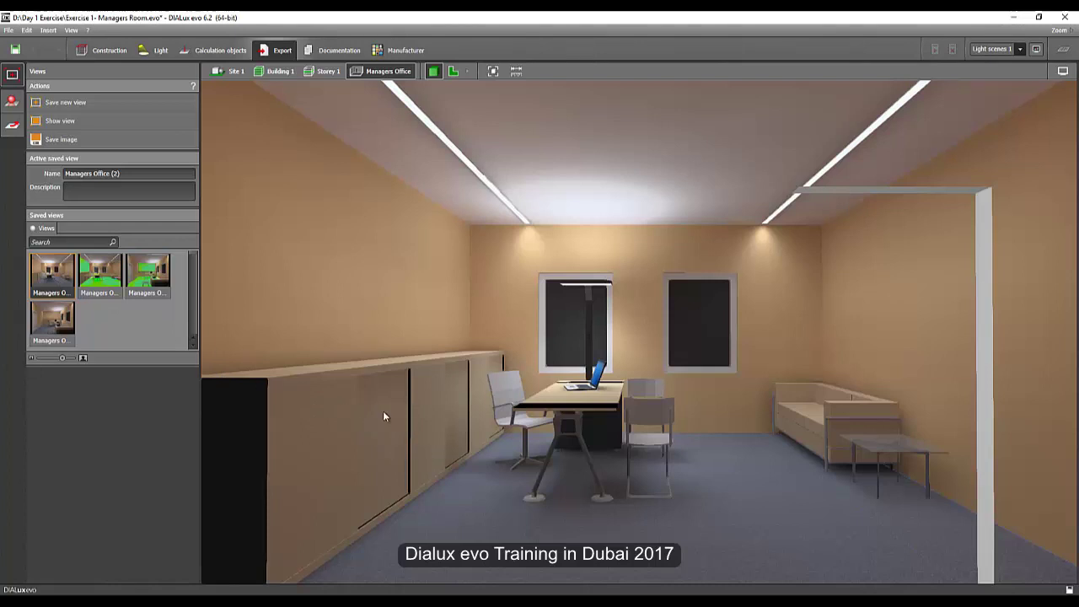
right_click_drag(346, 410, 367, 401)
left_click_drag(367, 406, 386, 406)
right_click_drag(386, 372, 383, 369)
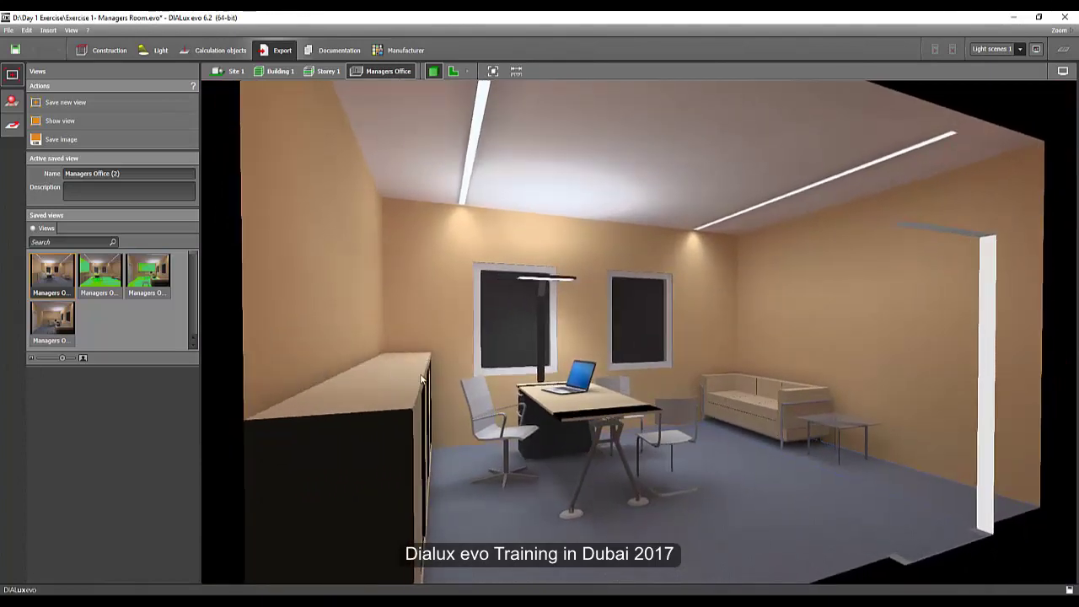
scroll(412, 353, "up", 2)
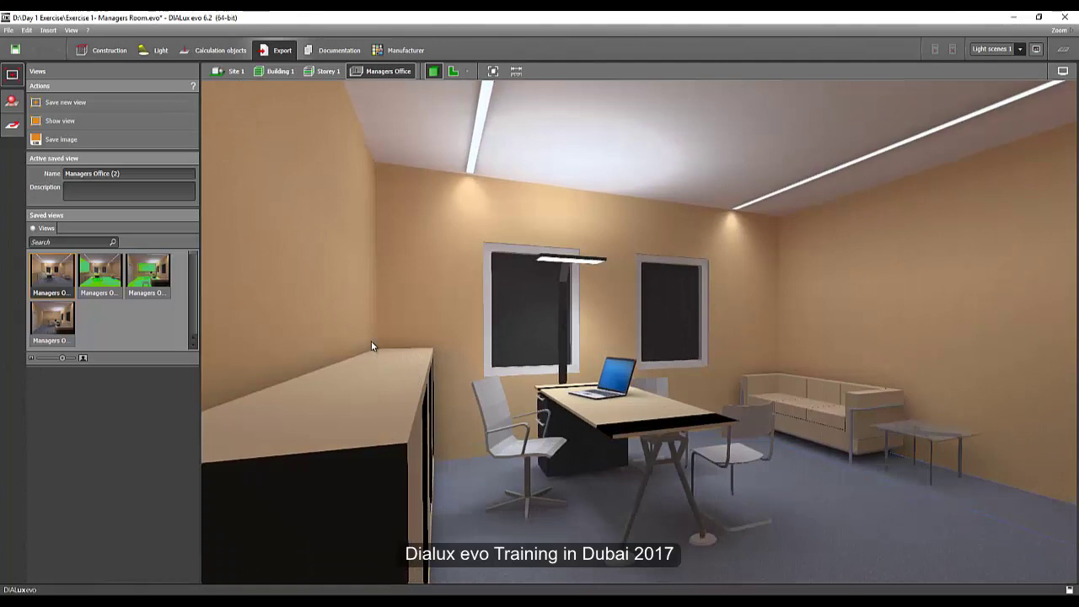
middle_click_drag(372, 341, 350, 335)
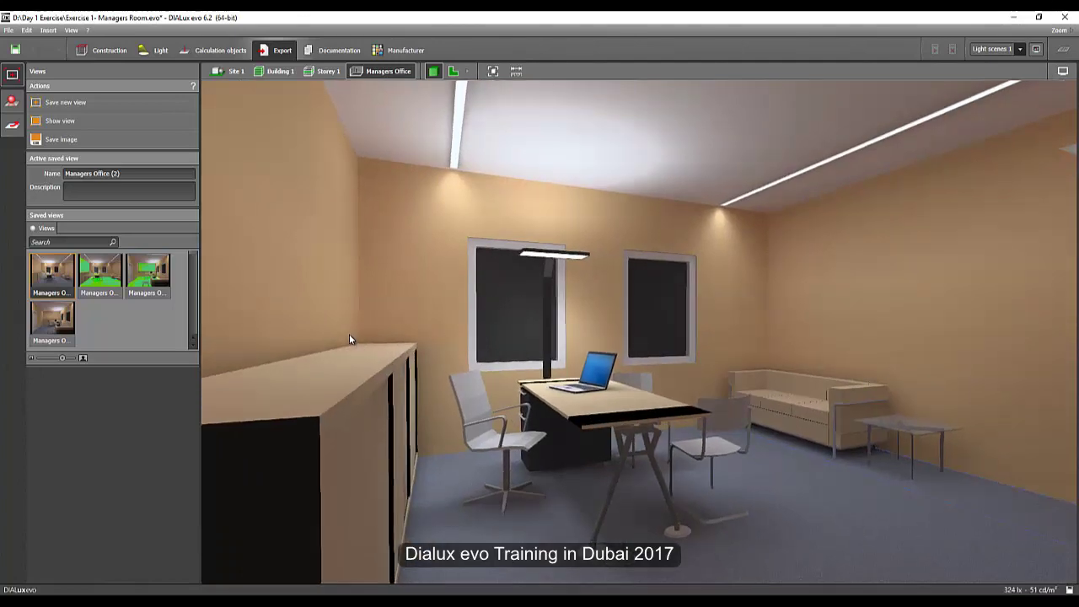
Raytrace the view towards the windows and sofa at the current resolution, inspect the image, and close it.
left_click(12, 101)
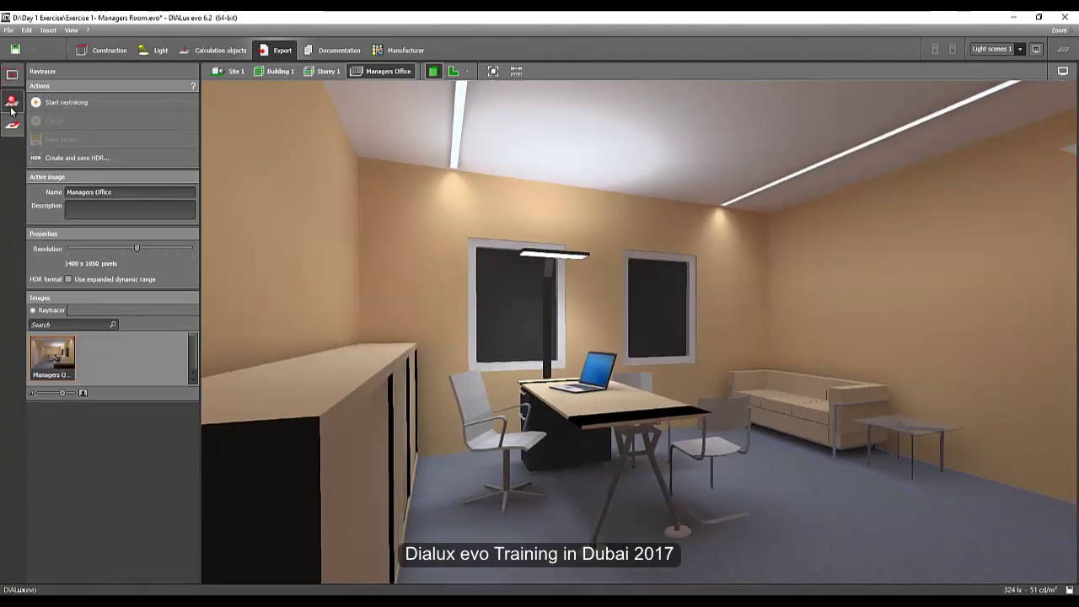
left_click(71, 102)
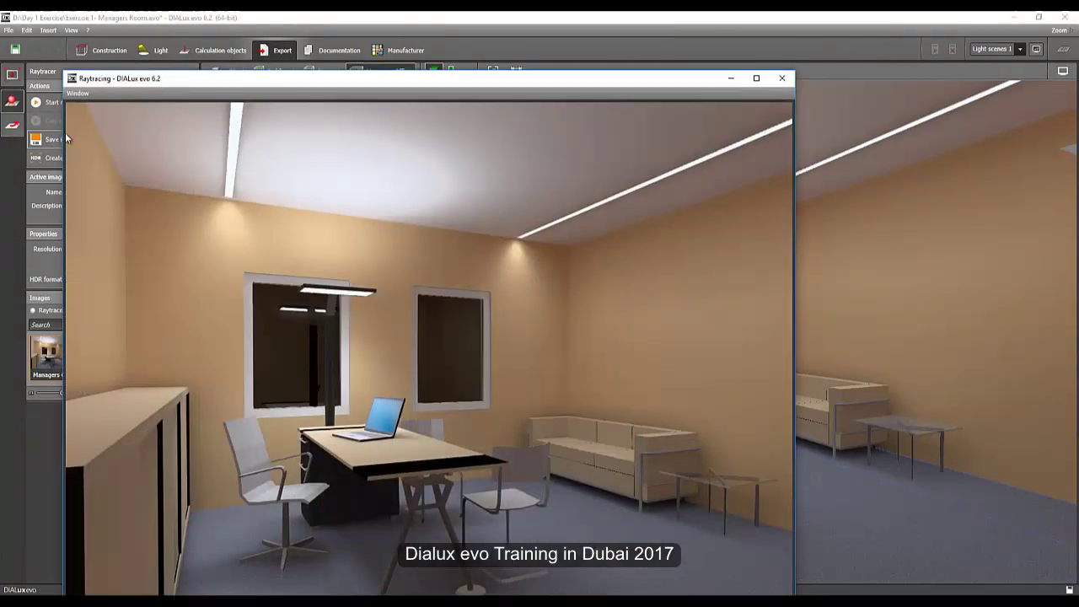
left_click_drag(183, 82, 293, 38)
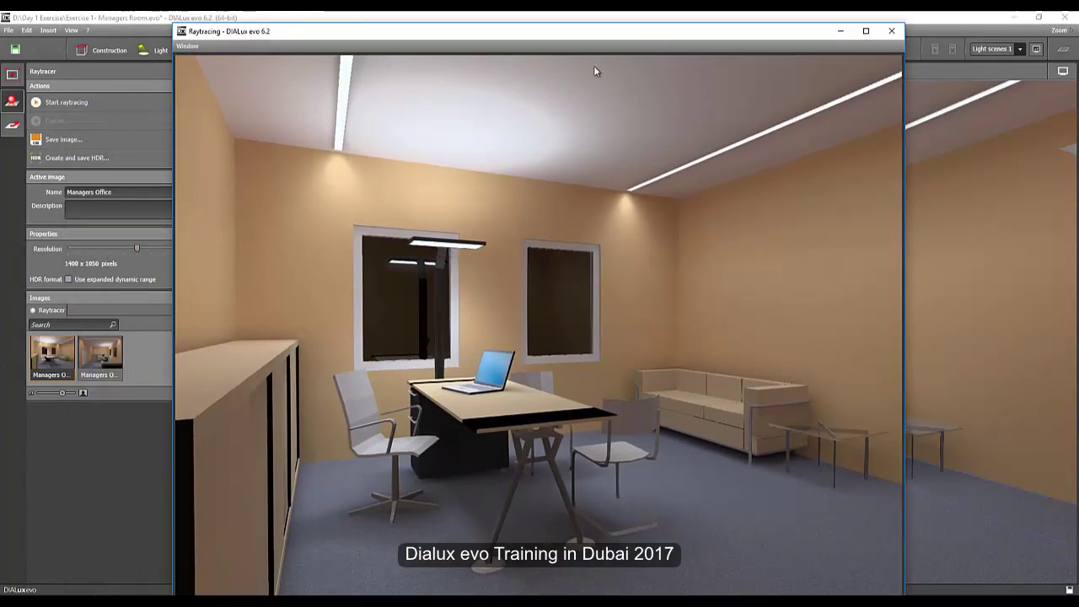
left_click_drag(613, 38, 633, 43)
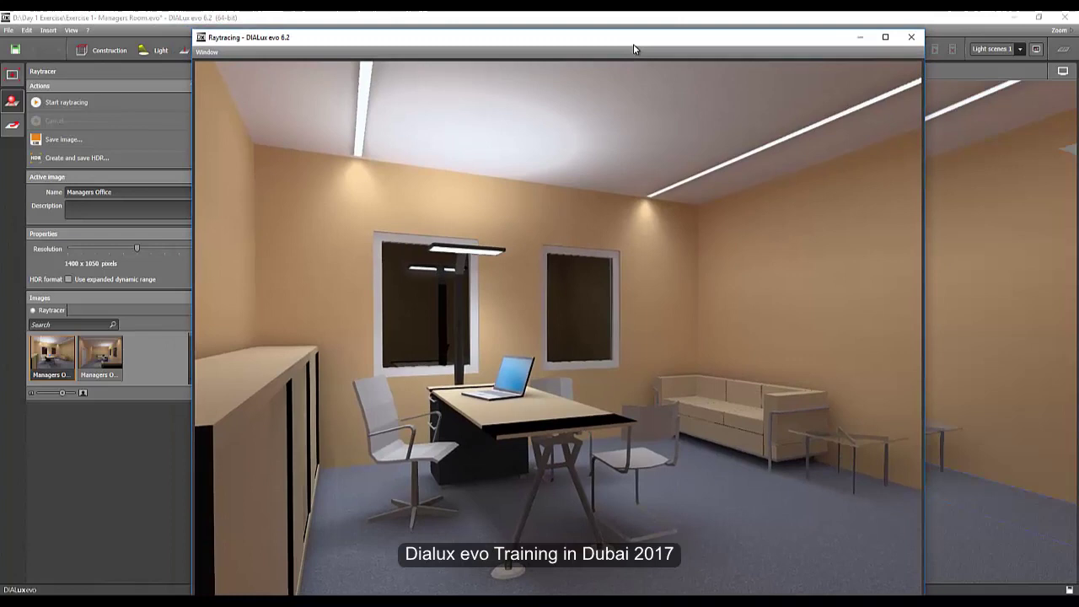
left_click(909, 39)
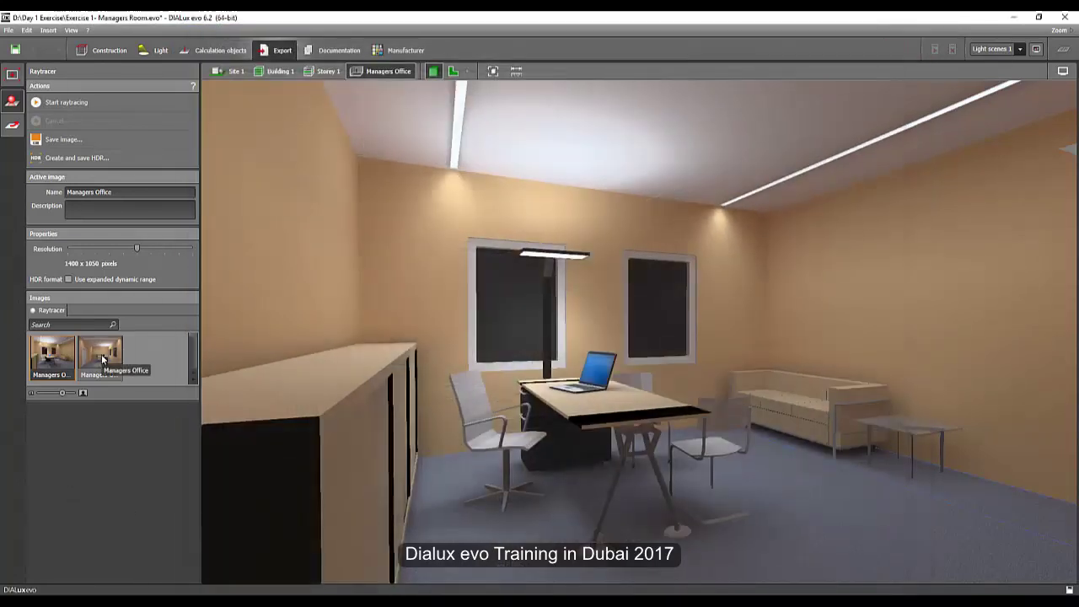
Save the project and reopen both raytraced images one after the other to review them.
left_click(514, 327)
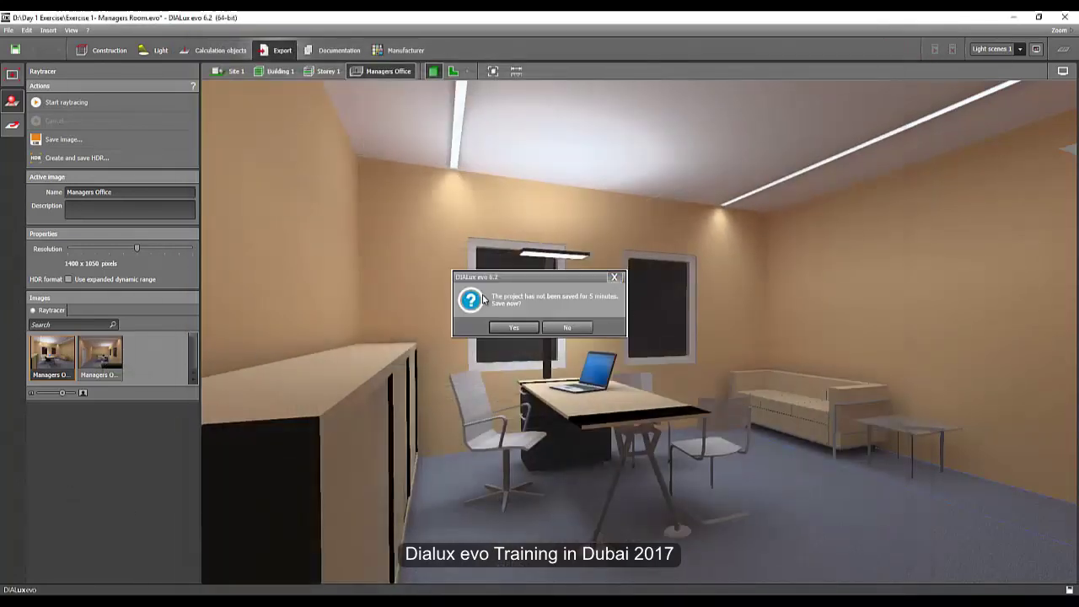
double_click(88, 365)
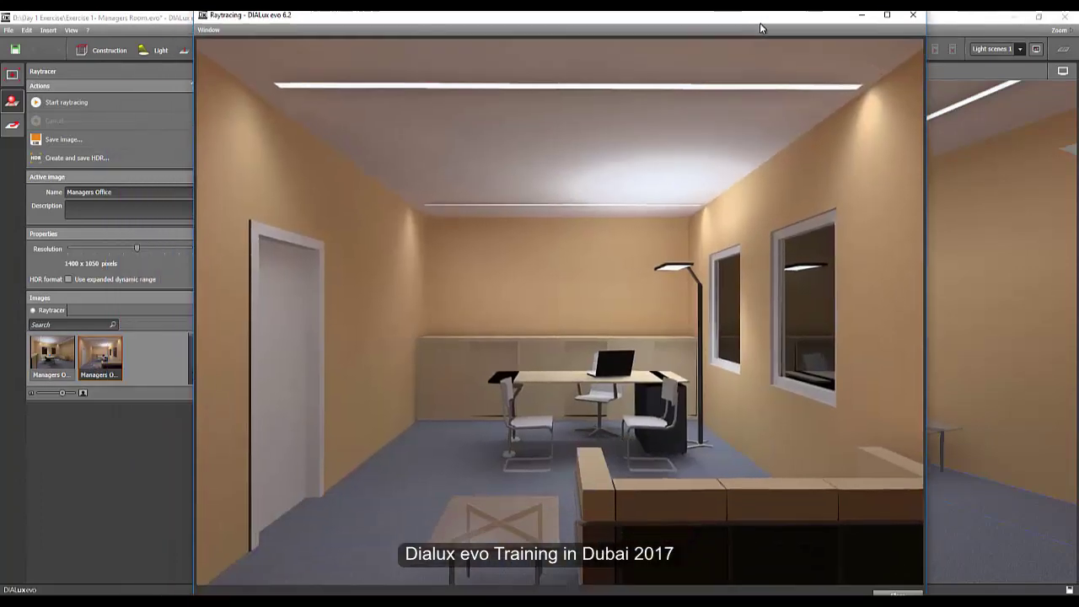
left_click(912, 20)
double_click(95, 354)
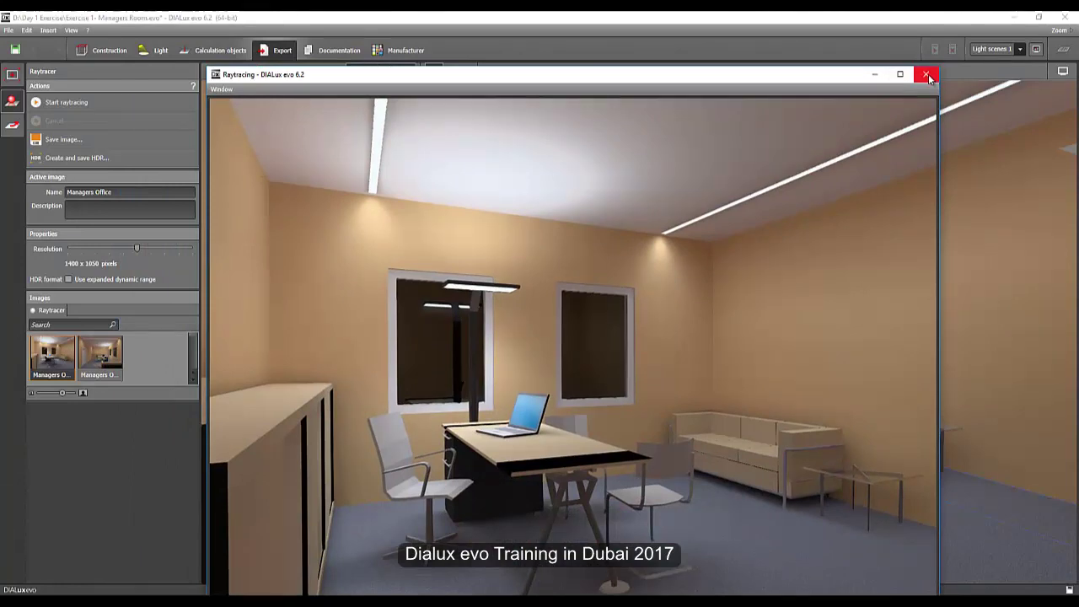
left_click(927, 73)
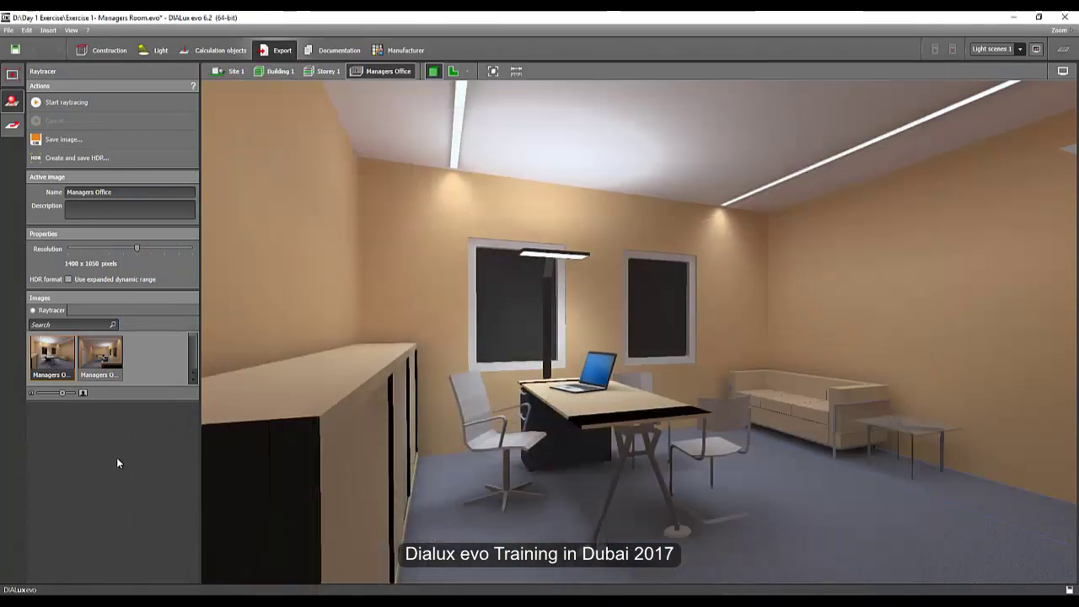
Return to the saved views and show the office floor plan with the calculation results displayed.
left_click(12, 75)
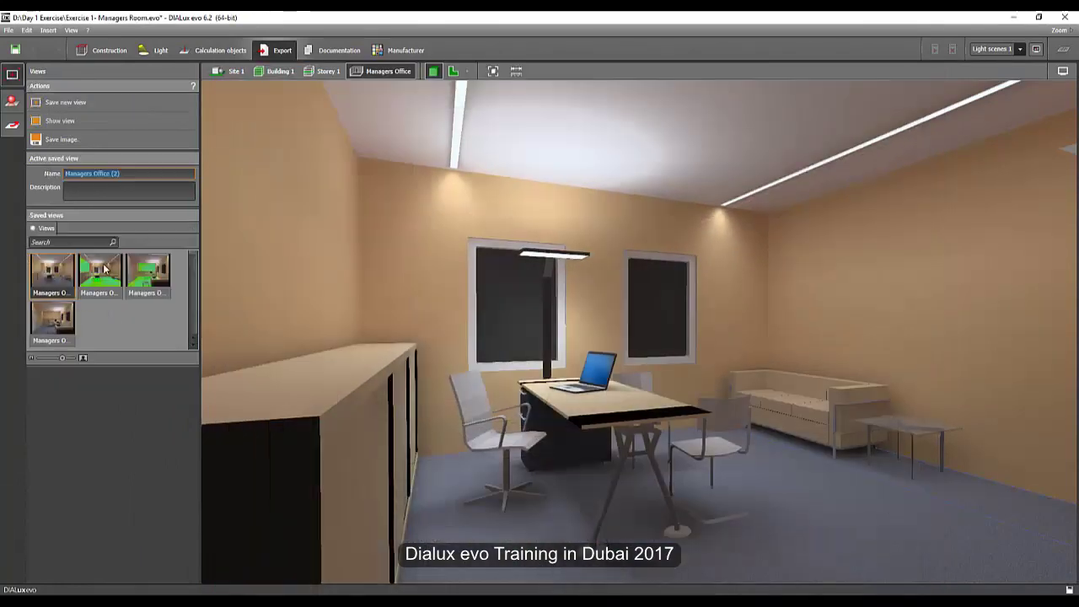
left_click(454, 72)
left_click(493, 71)
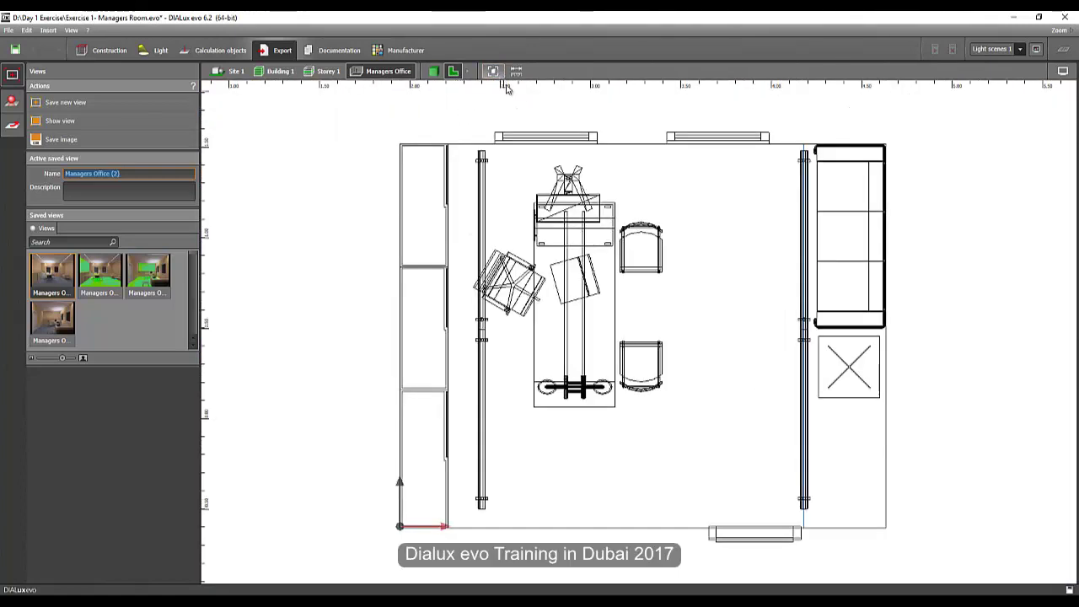
left_click(1062, 49)
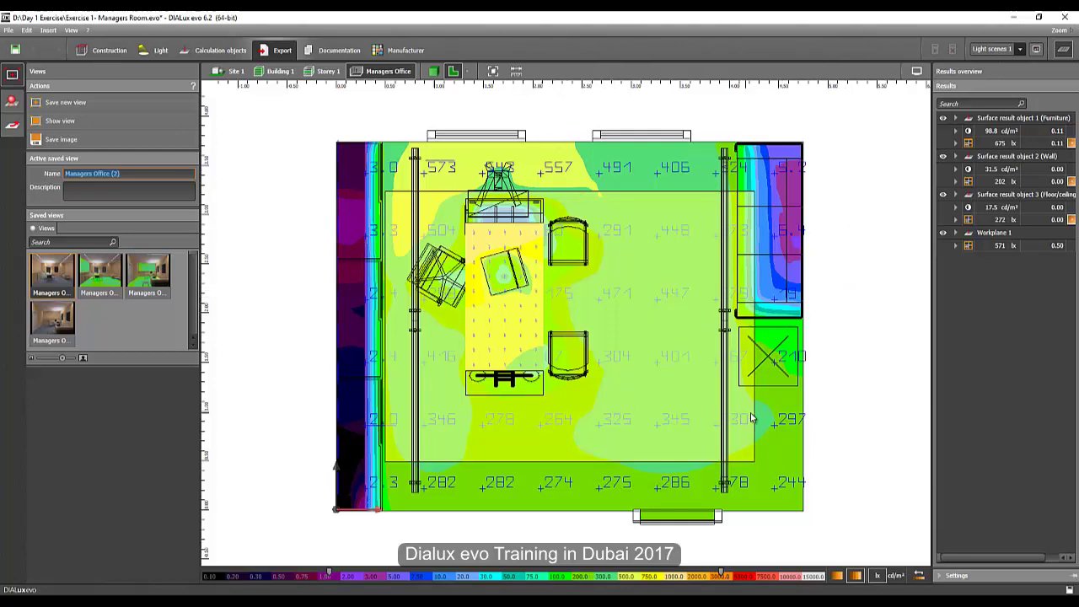
scroll(826, 279, "up", 5)
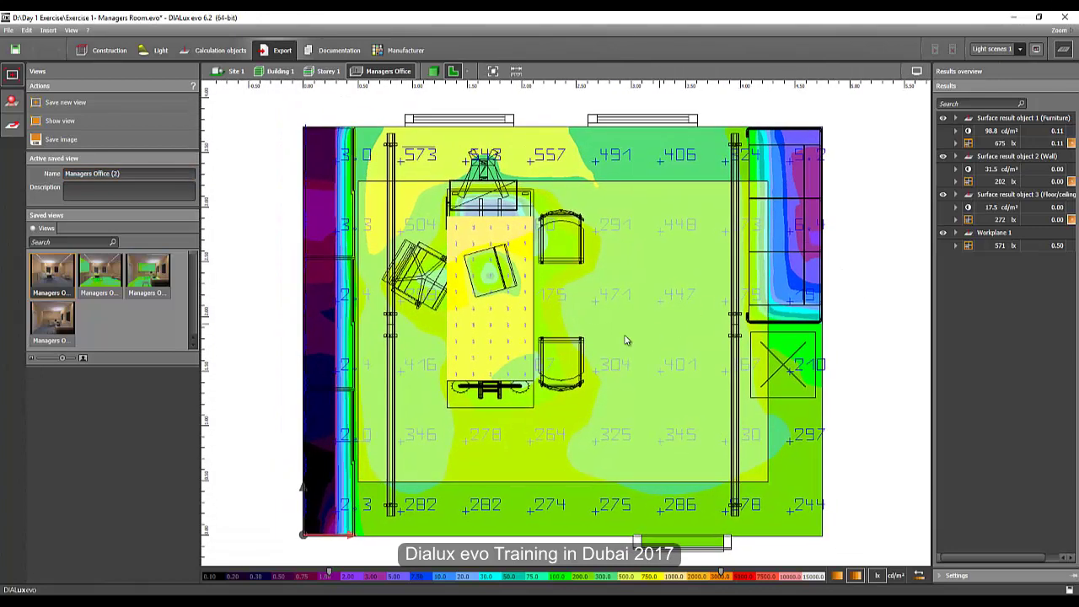
scroll(879, 309, "up", 1)
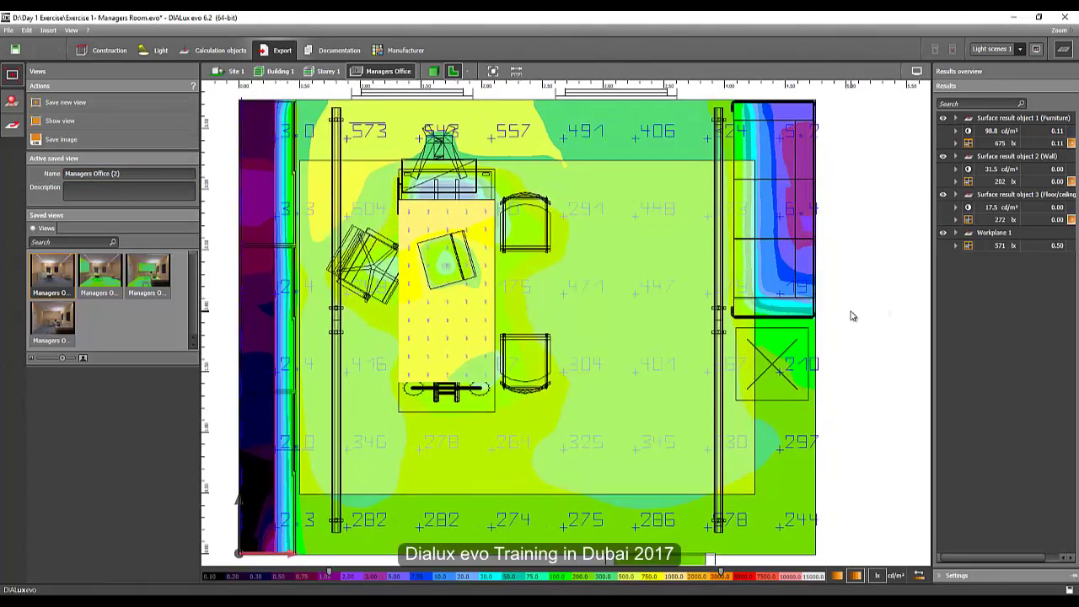
Show the Storey 1 floor plan, hide the blue guide lines, and display the calculation results on it.
left_click(325, 73)
middle_click_drag(626, 204, 647, 236)
scroll(675, 263, "down", 5)
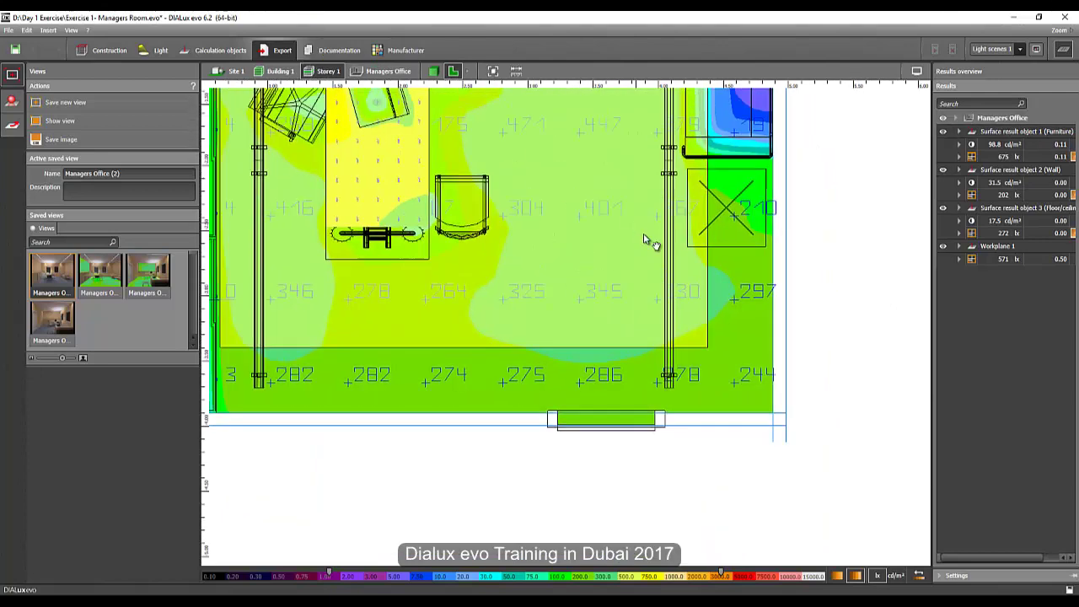
scroll(681, 270, "down", 1)
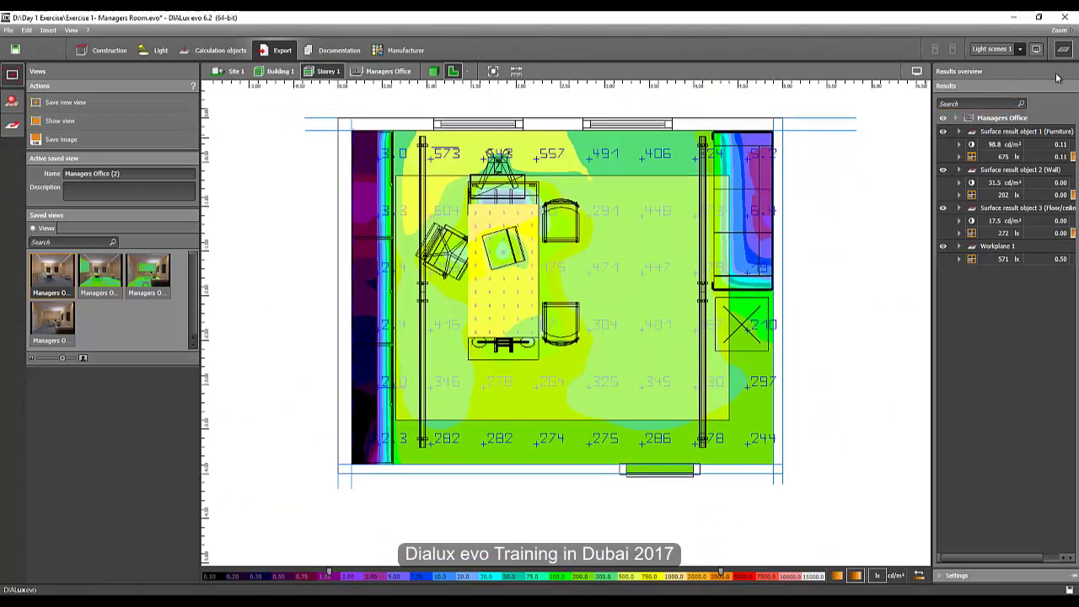
left_click(1063, 51)
left_click(1062, 72)
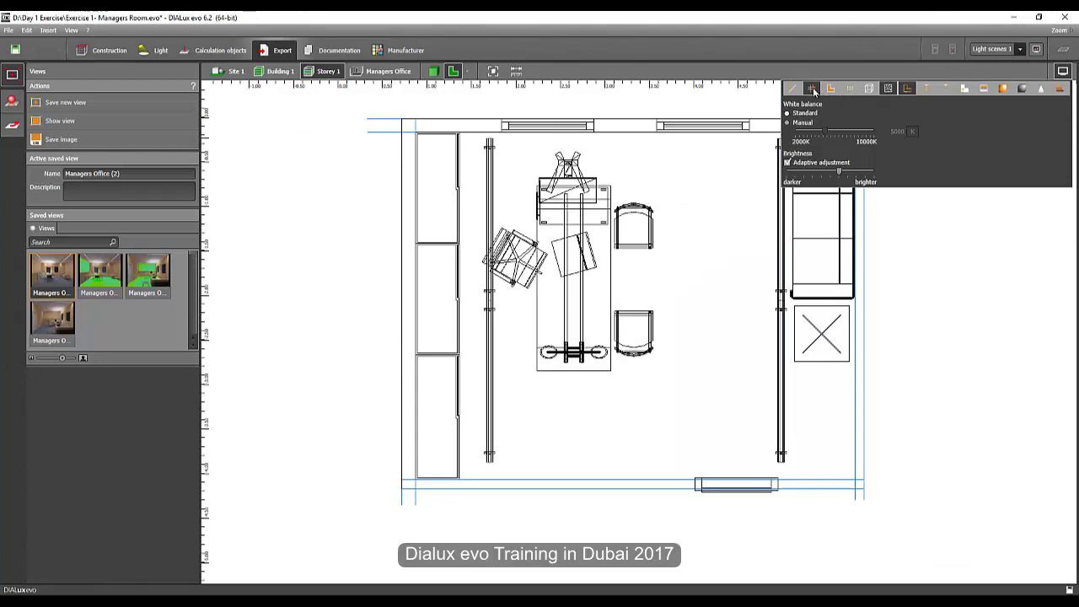
left_click(1062, 50)
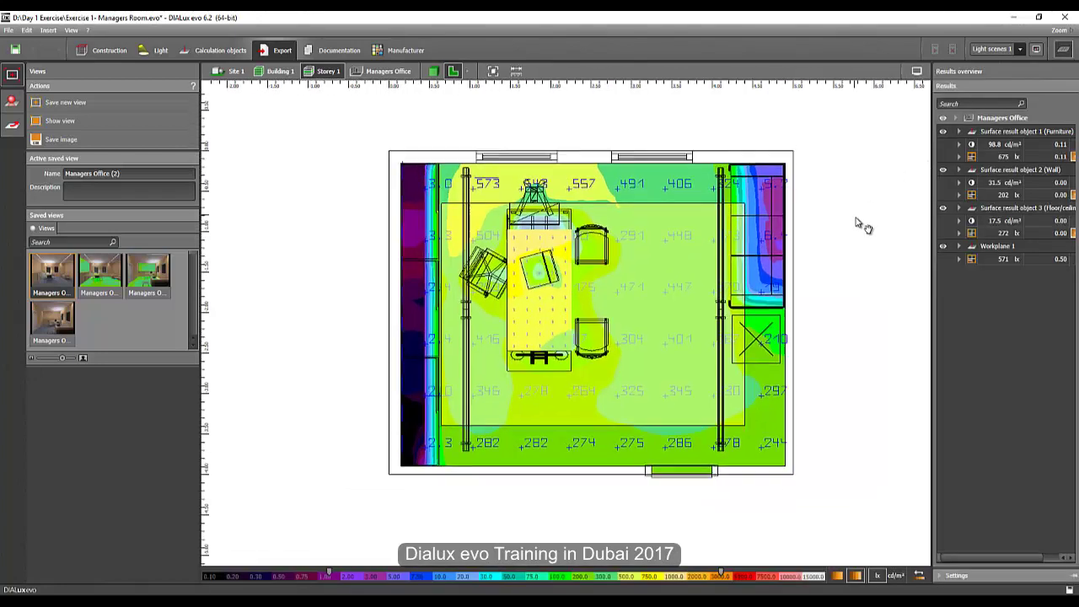
Frame the whole Storey 1 plan with its calculation results and save it as a new view.
scroll(836, 210, "up", 2)
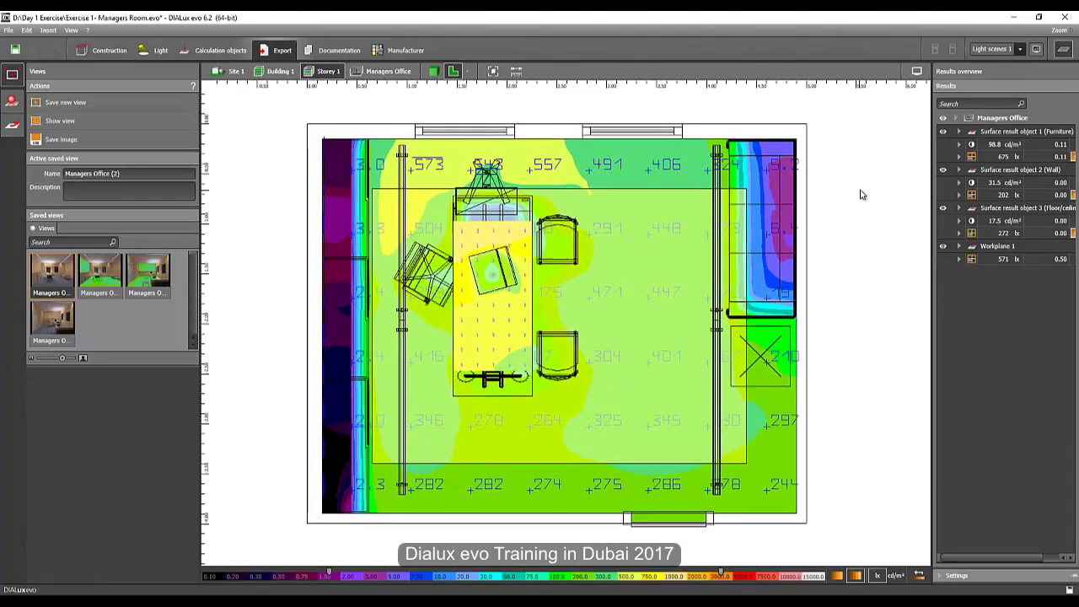
middle_click_drag(860, 196, 881, 188)
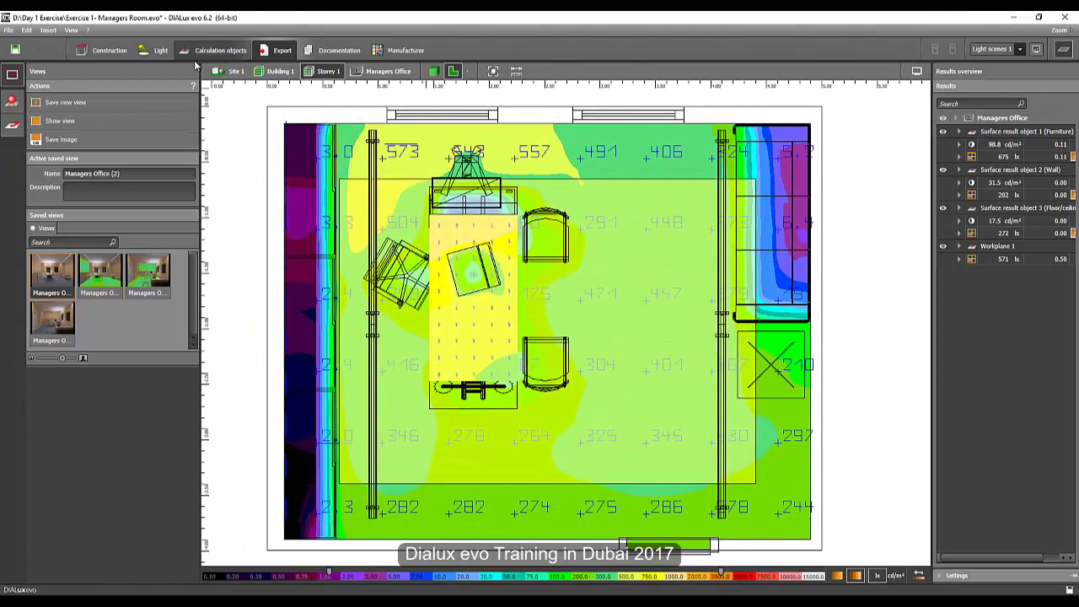
left_click(107, 112)
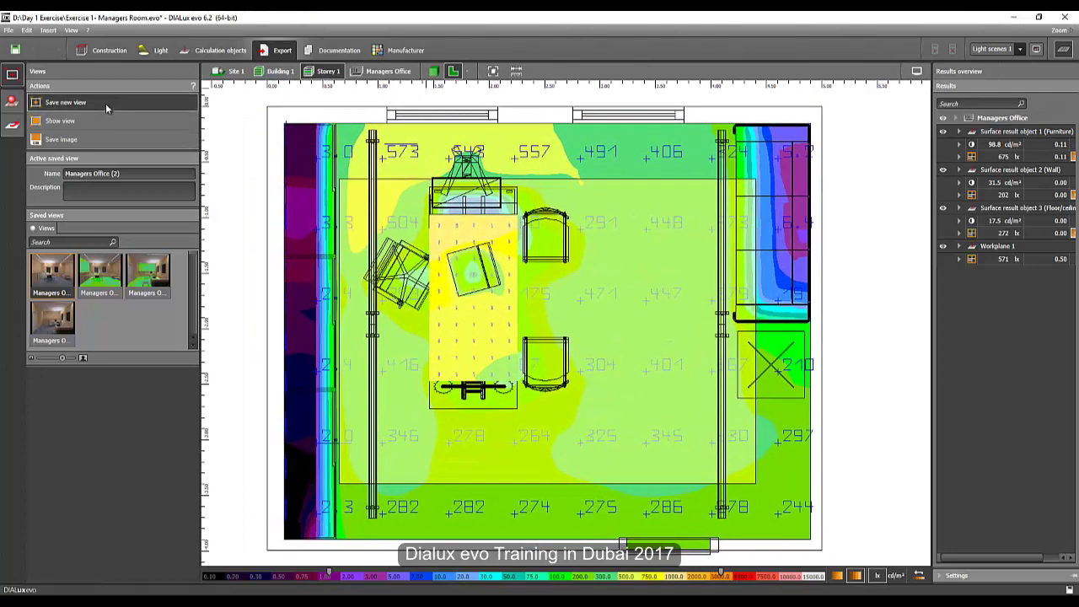
Hide the calculation results, switch to the 3D display, and recall the saved view Managers Office (2).
left_click(1062, 52)
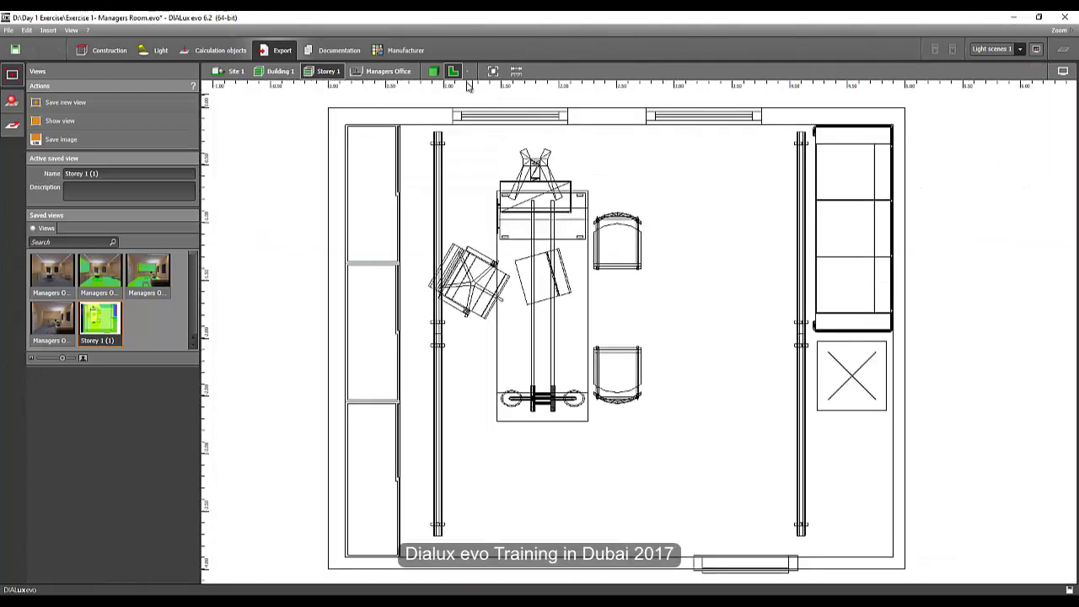
left_click(434, 72)
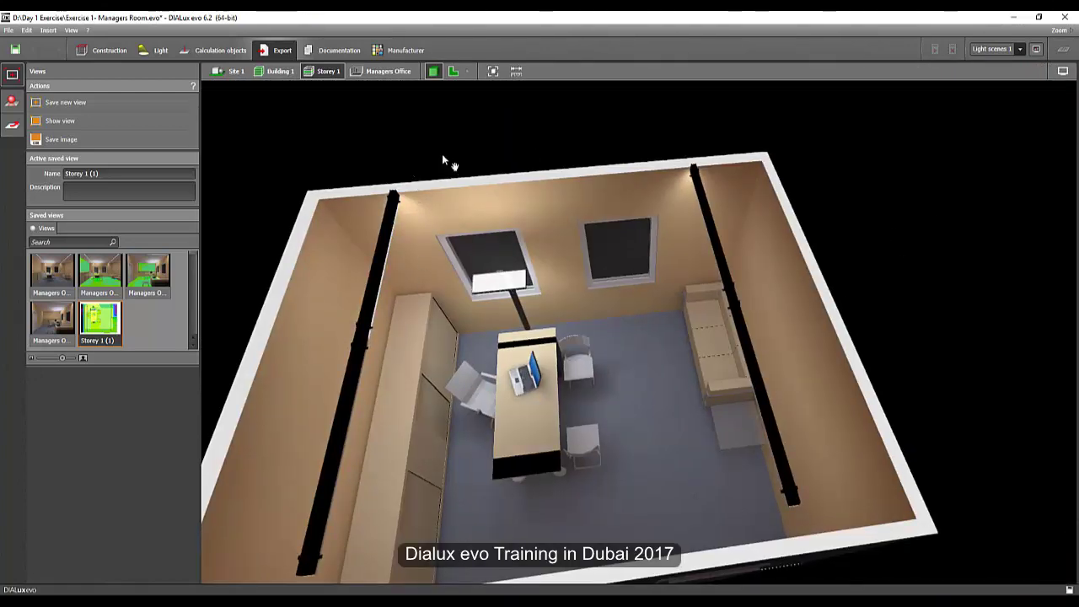
left_click_drag(442, 160, 357, 311)
double_click(49, 272)
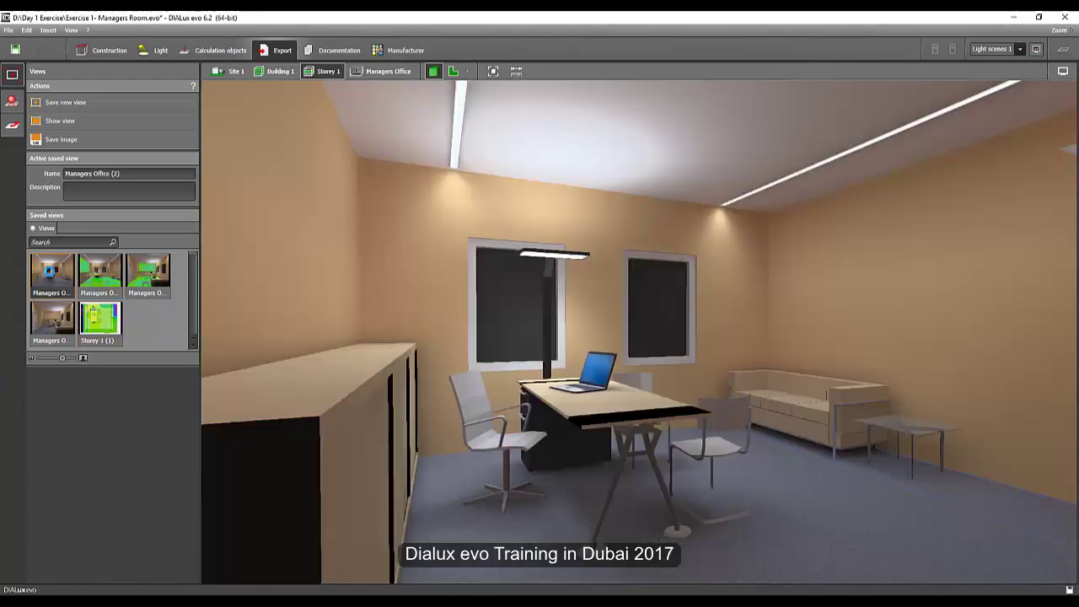
Show the office in false colors and set the lower limit of the color scale to 100 lx.
left_click(1063, 70)
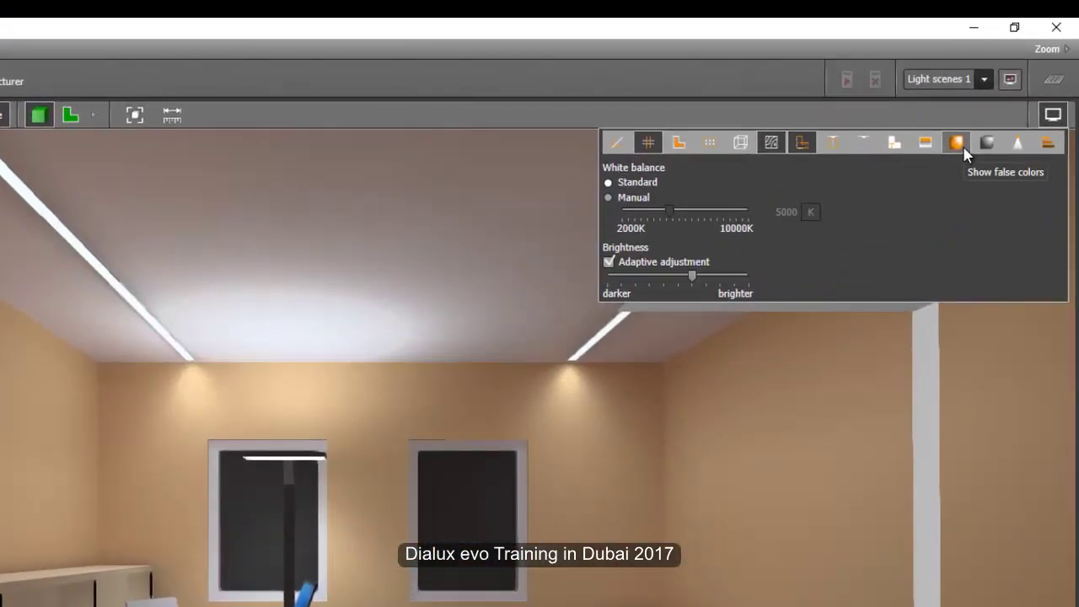
left_click(956, 144)
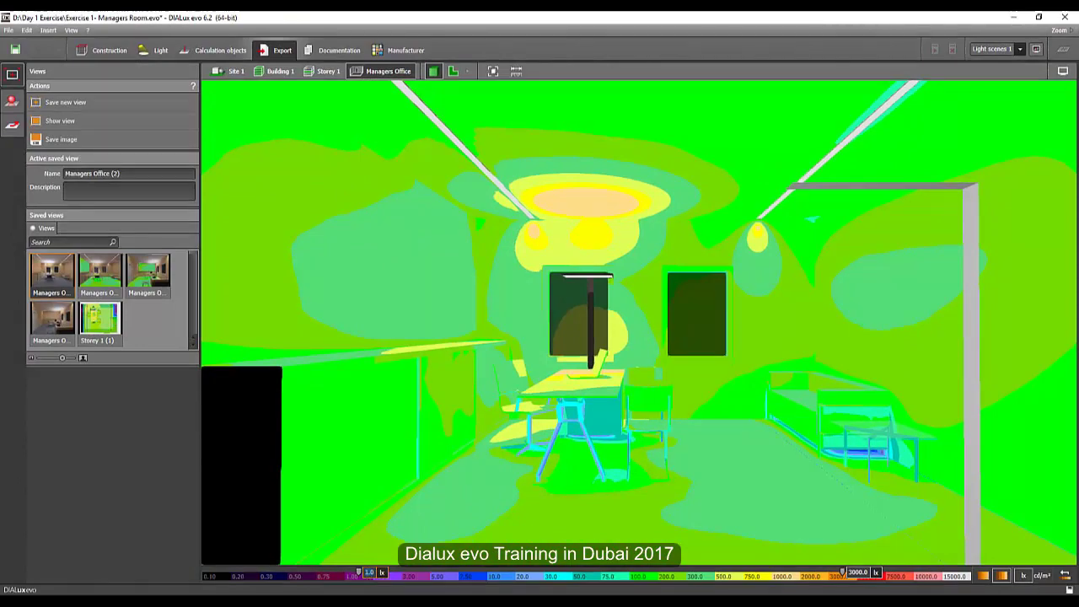
type("100")
key("Return")
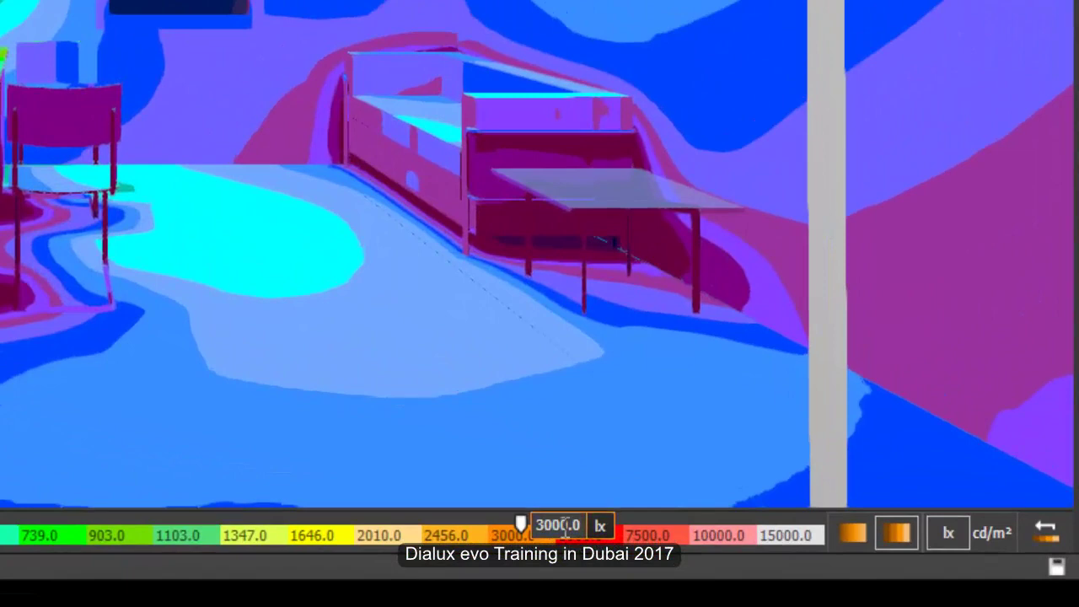
Set the false color scale's upper limit to 1500 lx and lower limit to 50 lx, and save a new view.
double_click(859, 573)
type("1500")
key("Return")
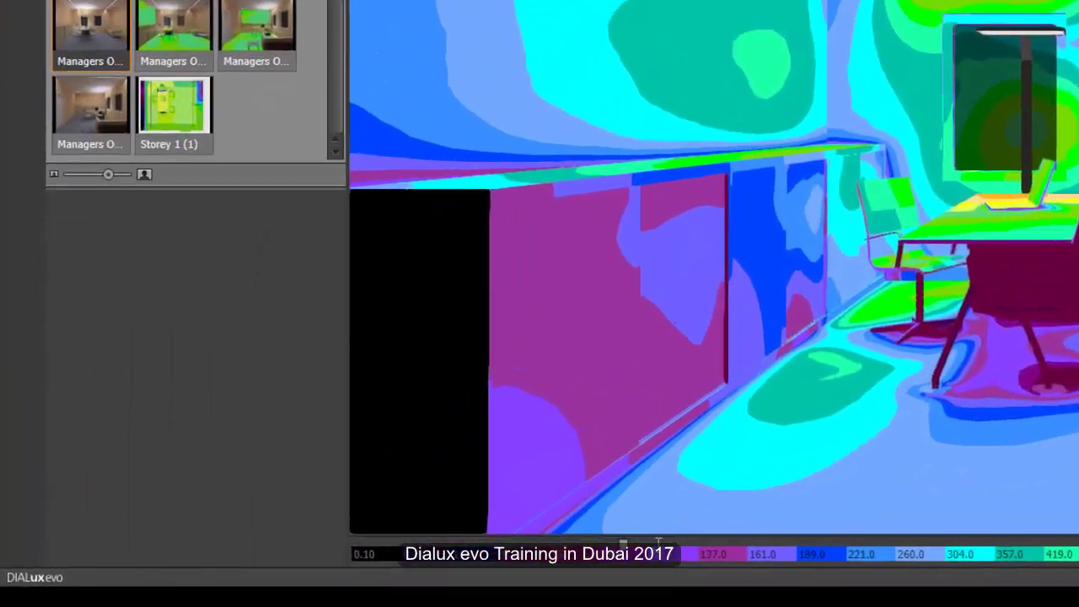
mouse_move(360, 574)
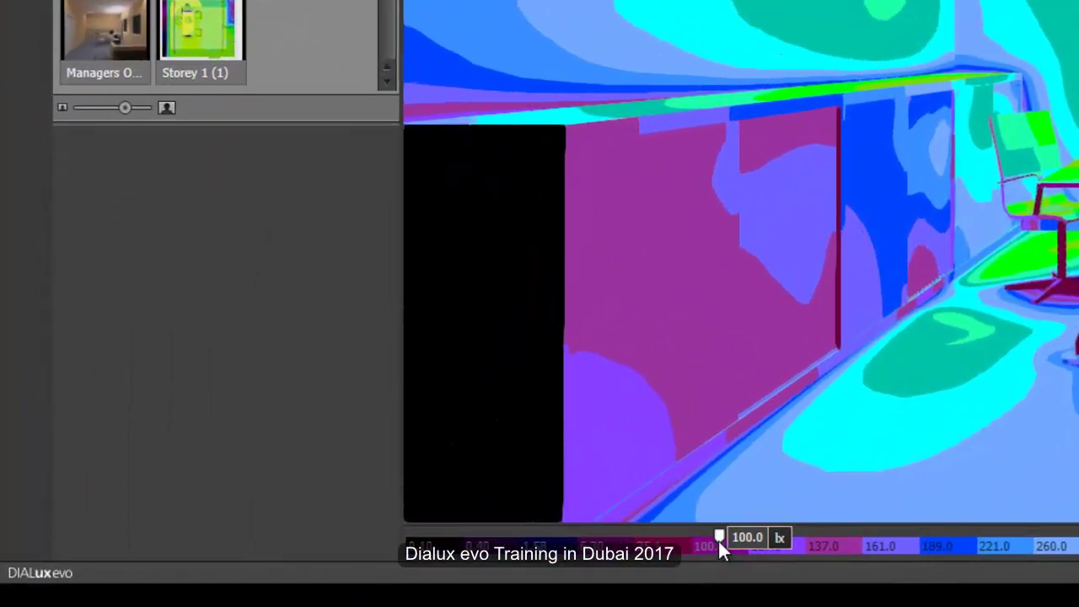
type("50")
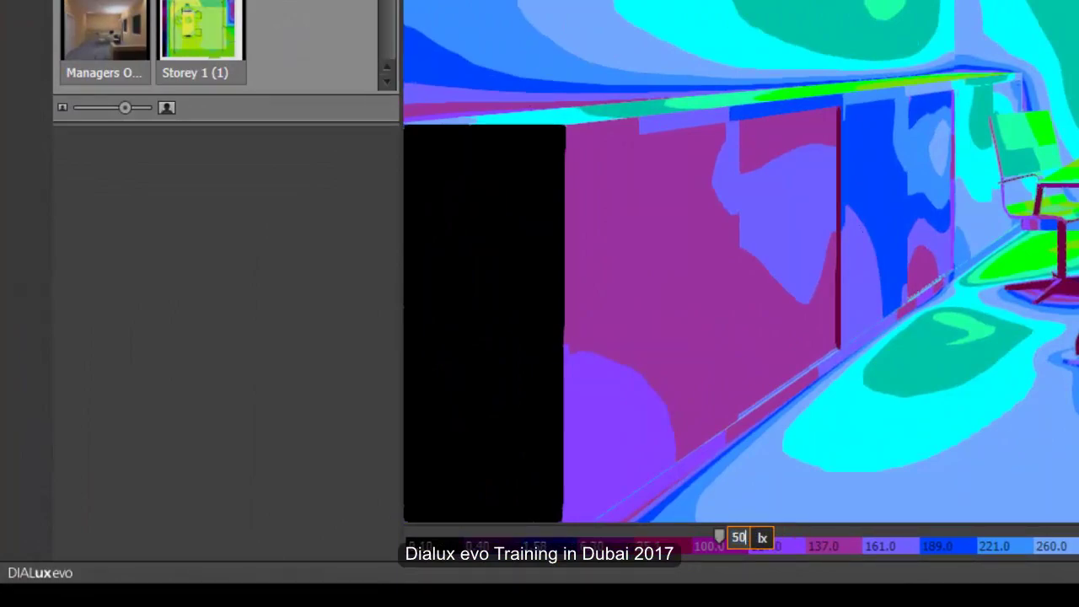
key("Return")
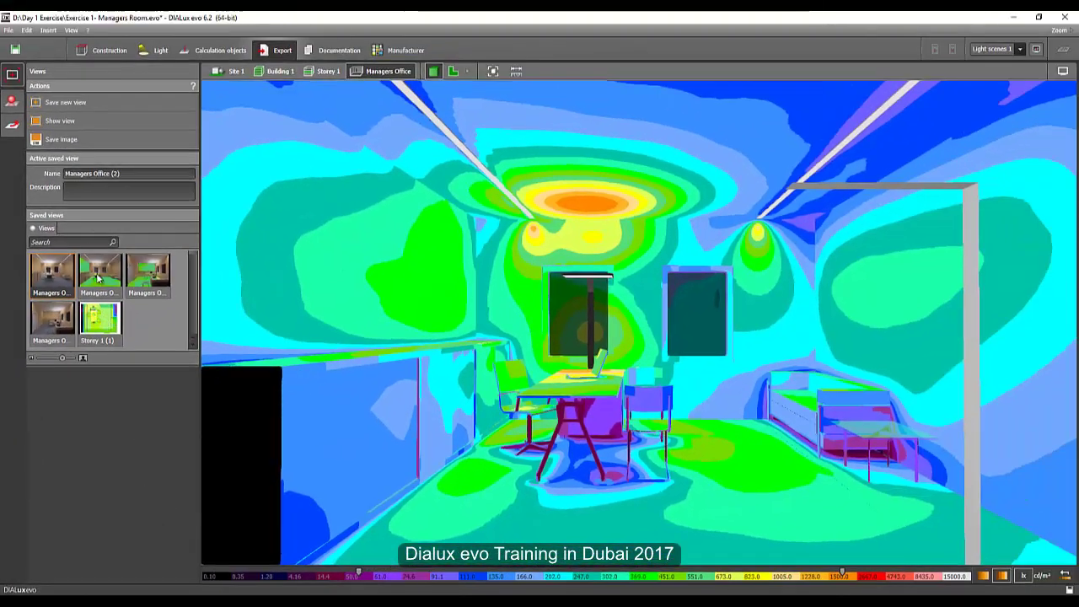
left_click(65, 102)
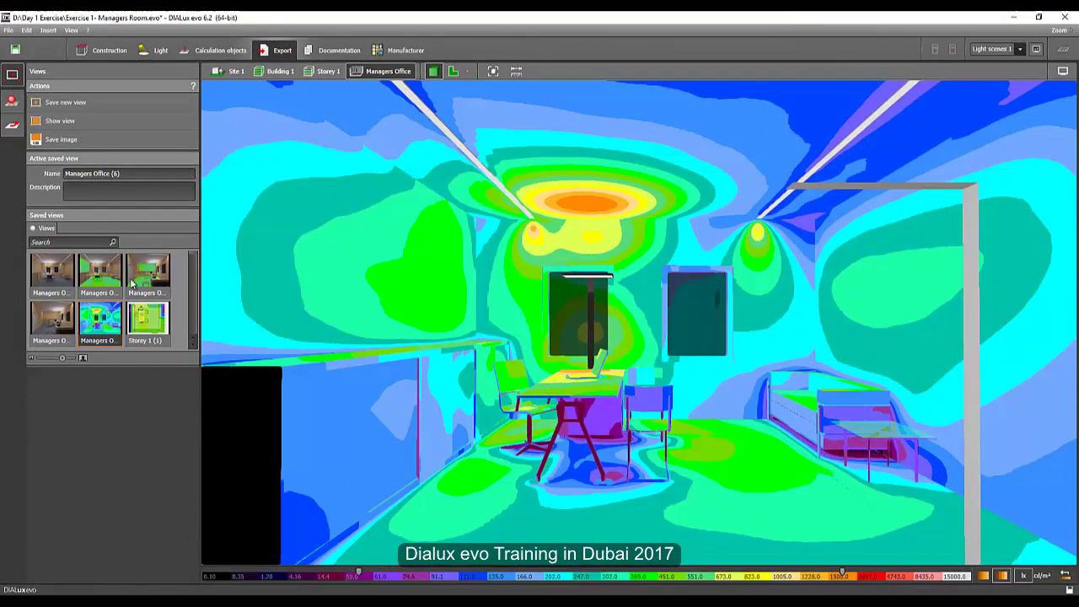
Recall the saved view Managers Office (5), show it in false colors, and save it as a new view.
double_click(46, 321)
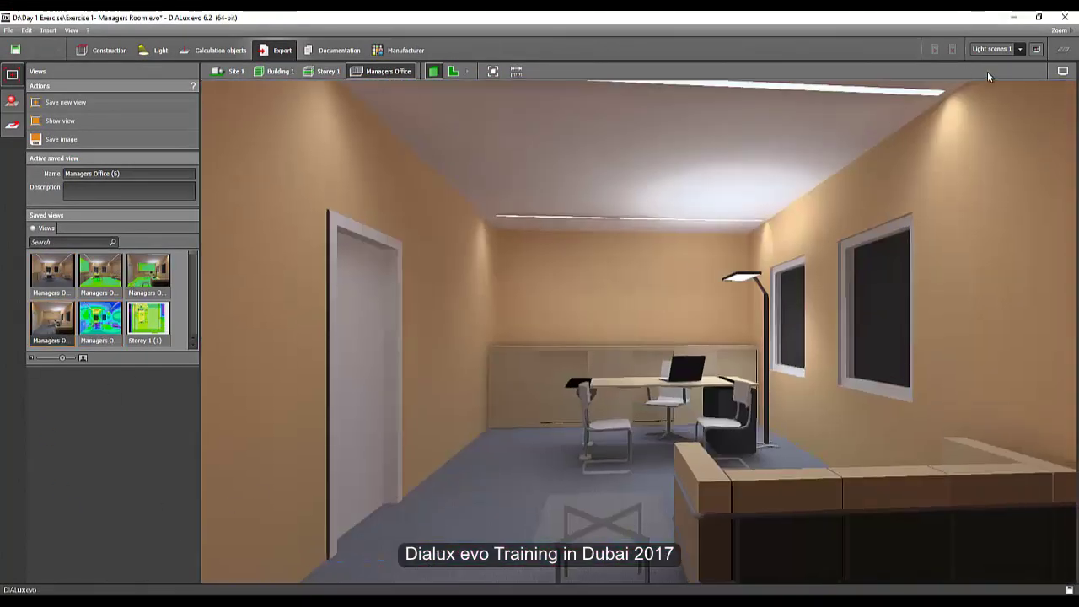
left_click(1003, 89)
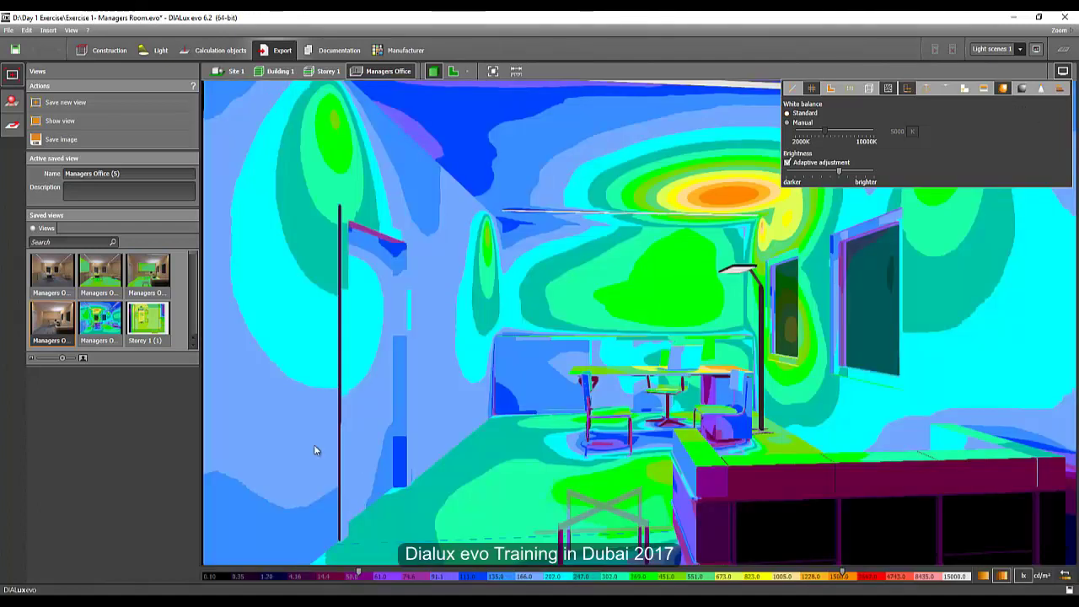
left_click(103, 101)
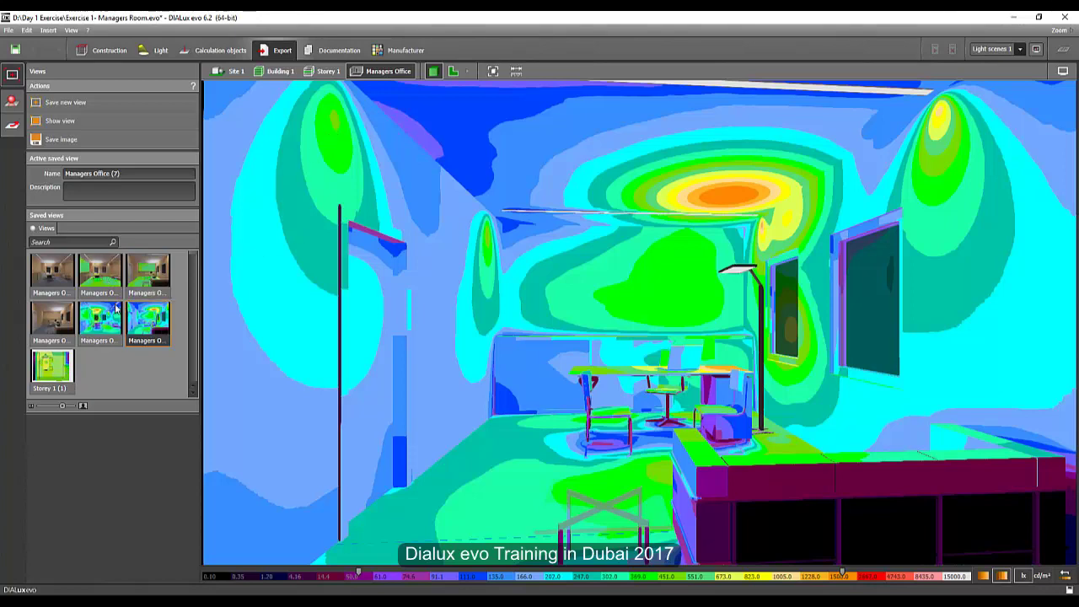
Compare saved views Managers Office (3) and Managers Office (6) with the calculation results shown and hidden.
left_click(1064, 50)
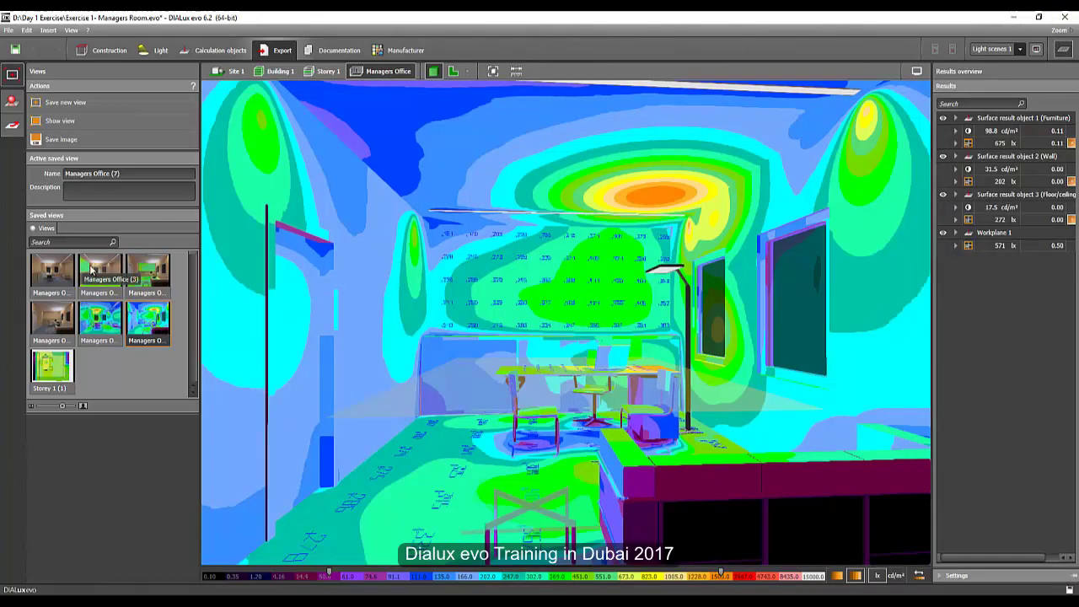
double_click(91, 268)
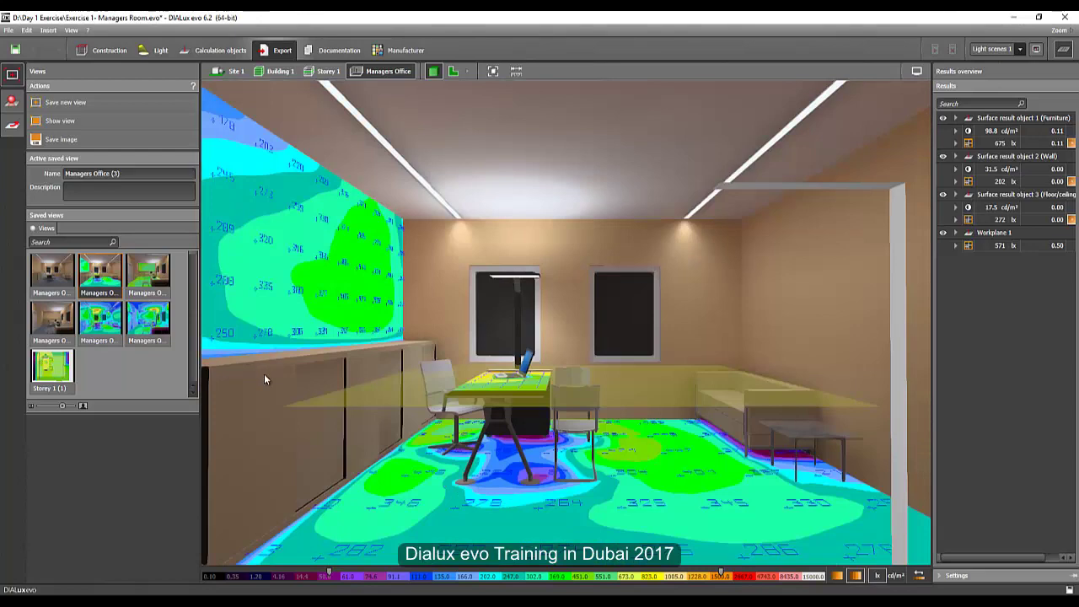
left_click(1064, 48)
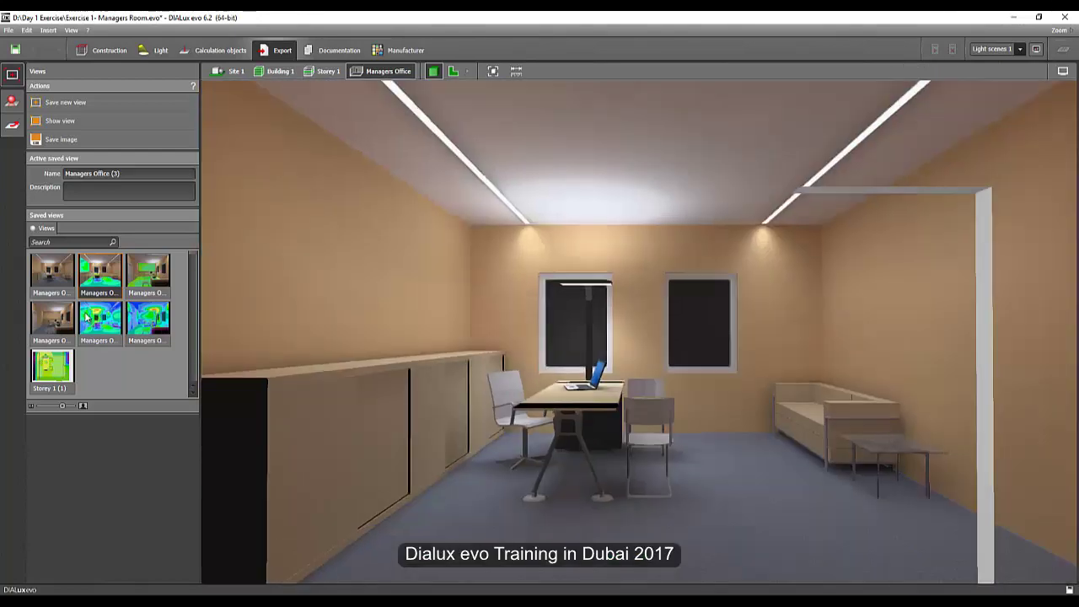
double_click(101, 324)
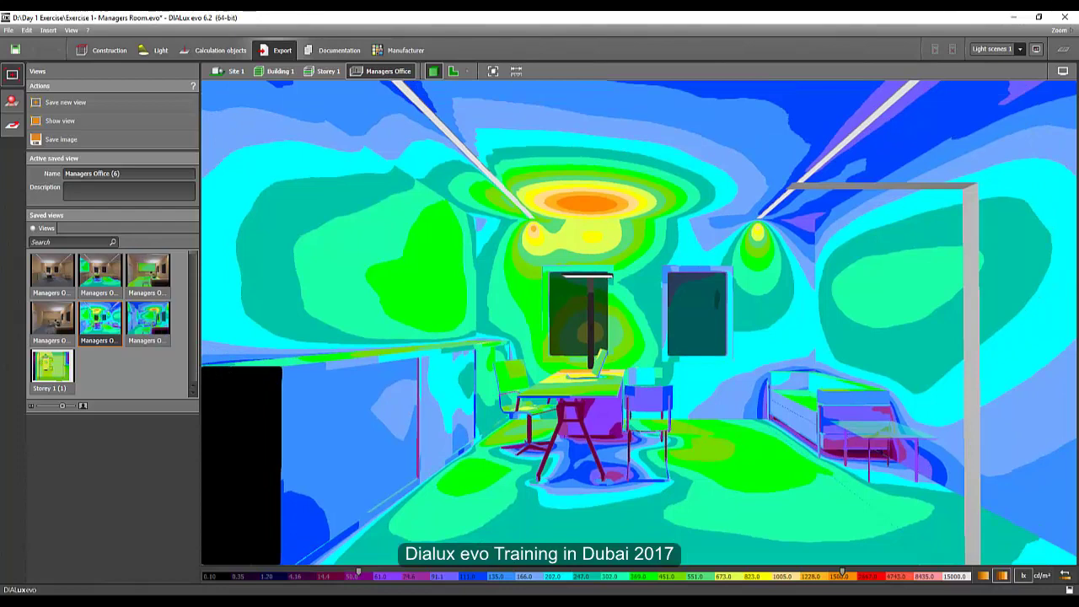
left_click(1064, 51)
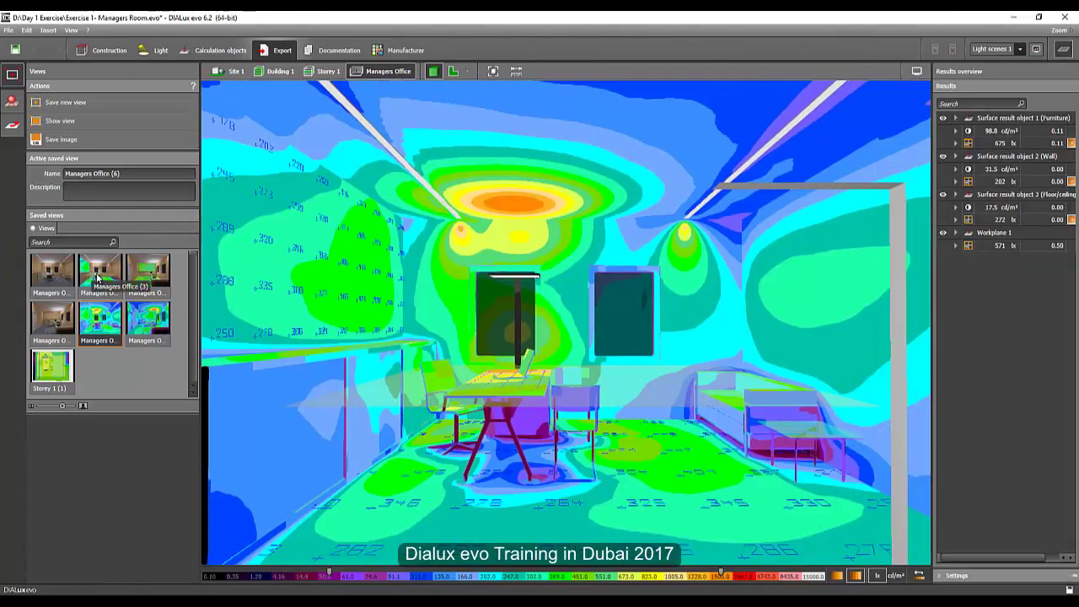
left_click(1064, 50)
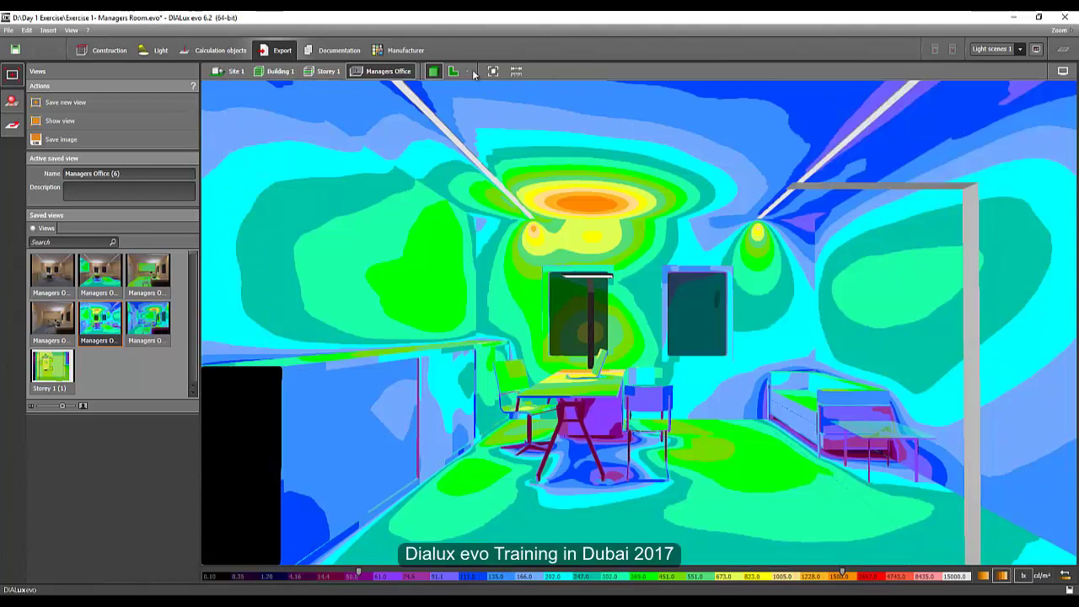
Turn the false color room to a centred top-down perspective showing all walls and save it as a new view.
scroll(434, 217, "down", 10)
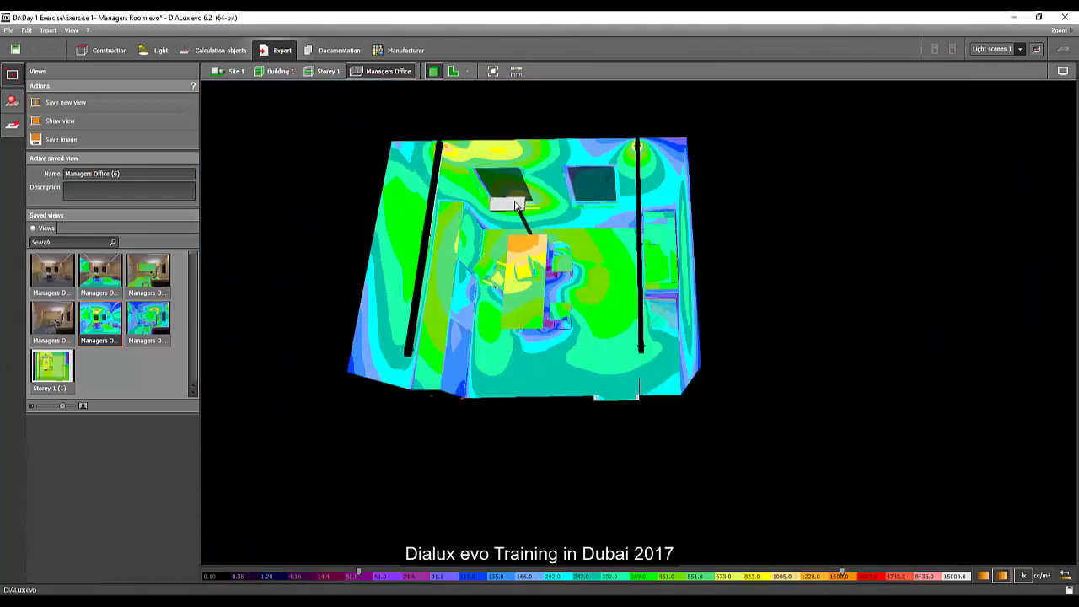
scroll(498, 234, "up", 5)
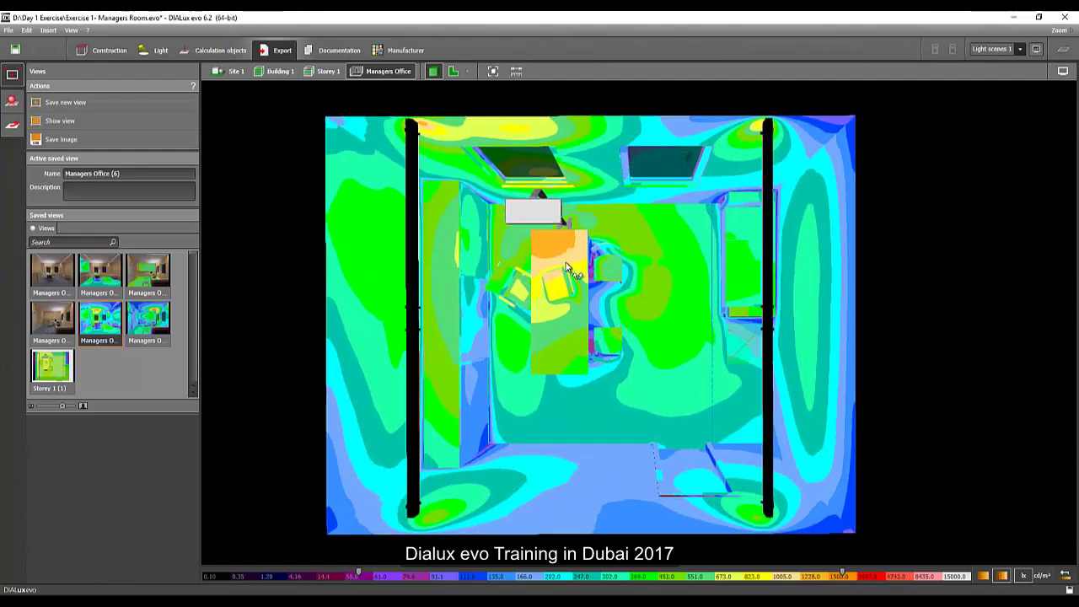
mouse_move(566, 262)
right_mouse_down()
mouse_move(576, 270)
mouse_move(567, 269)
right_mouse_up()
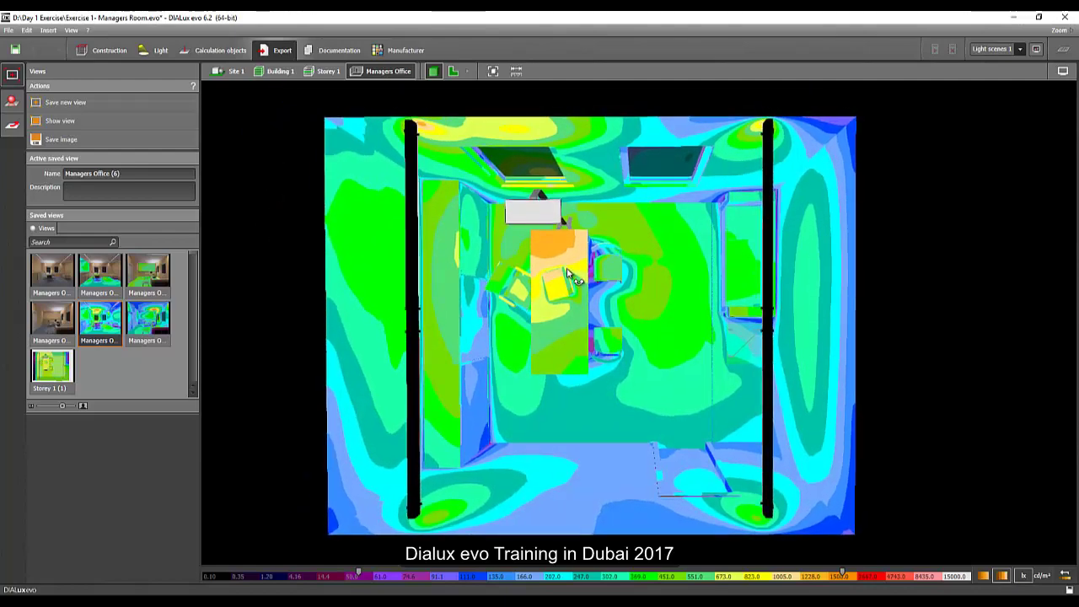
scroll(595, 270, "up", 2)
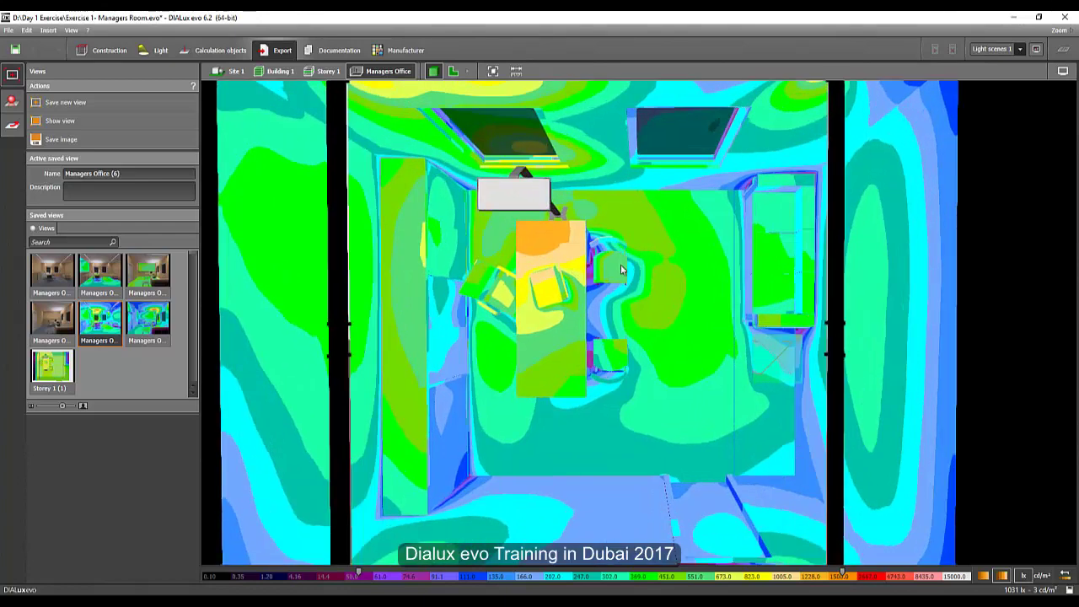
mouse_move(620, 263)
left_mouse_down()
mouse_move(645, 243)
mouse_move(615, 260)
left_mouse_up()
scroll(641, 246, "down", 2)
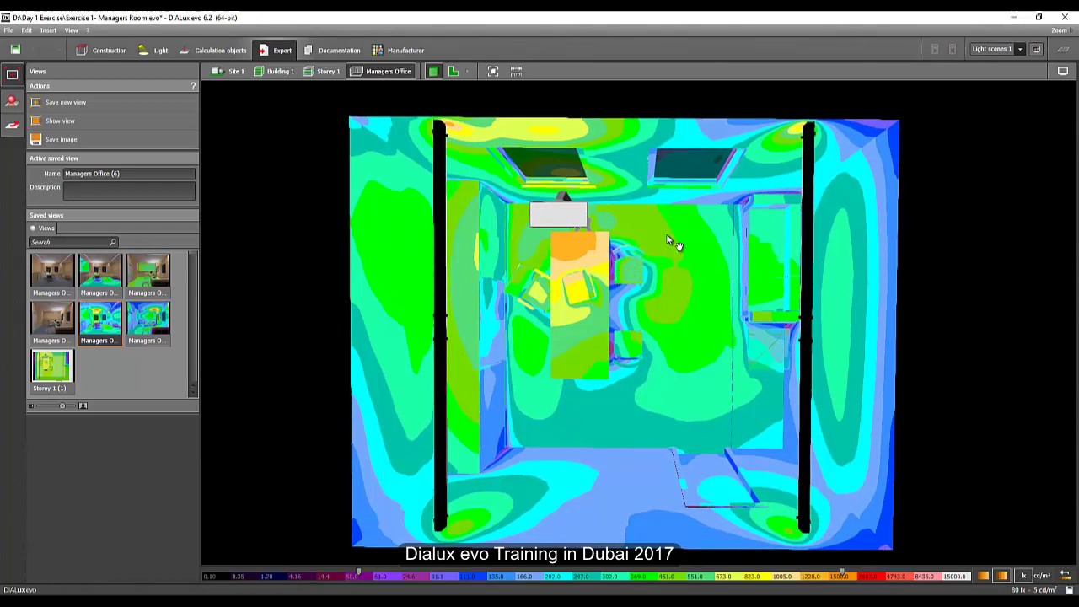
middle_click_drag(660, 240, 664, 195)
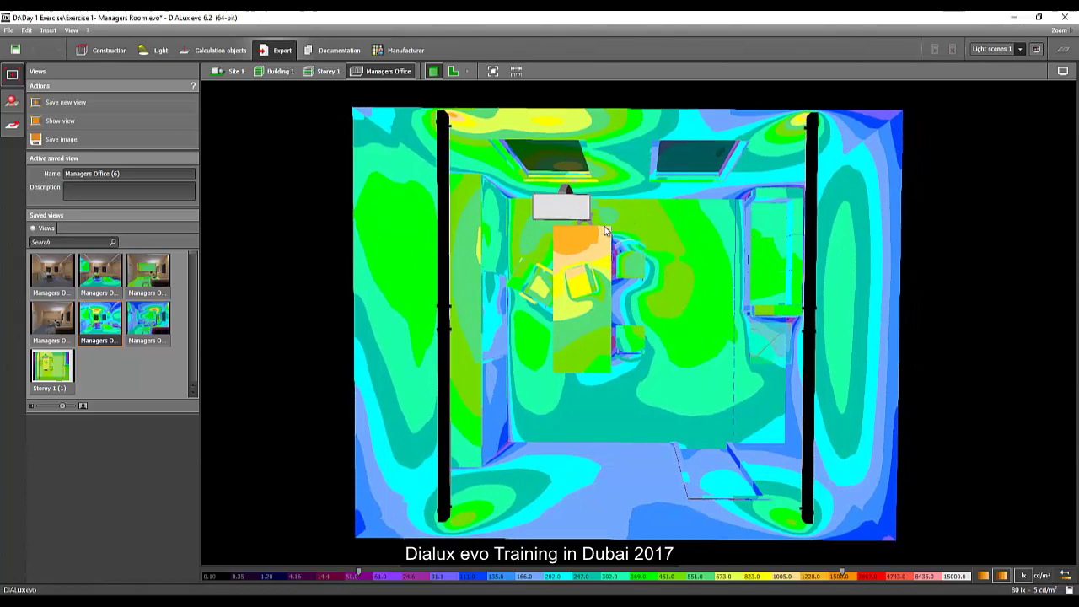
left_click(97, 101)
Turn off false colors and the guide lines in the top-down office view and save it as another new view.
left_click(1062, 71)
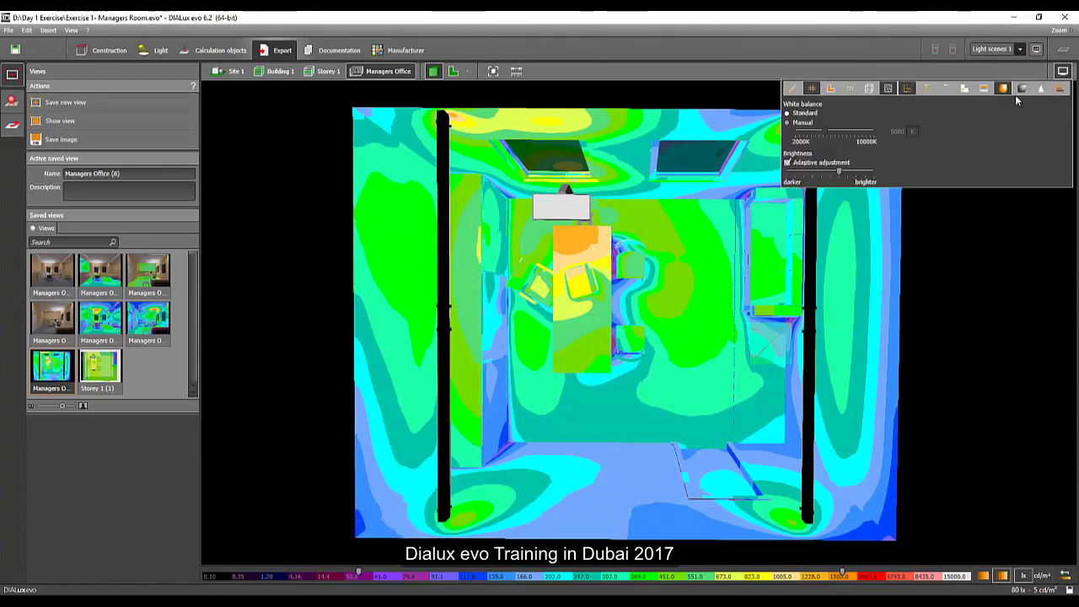
left_click(1001, 89)
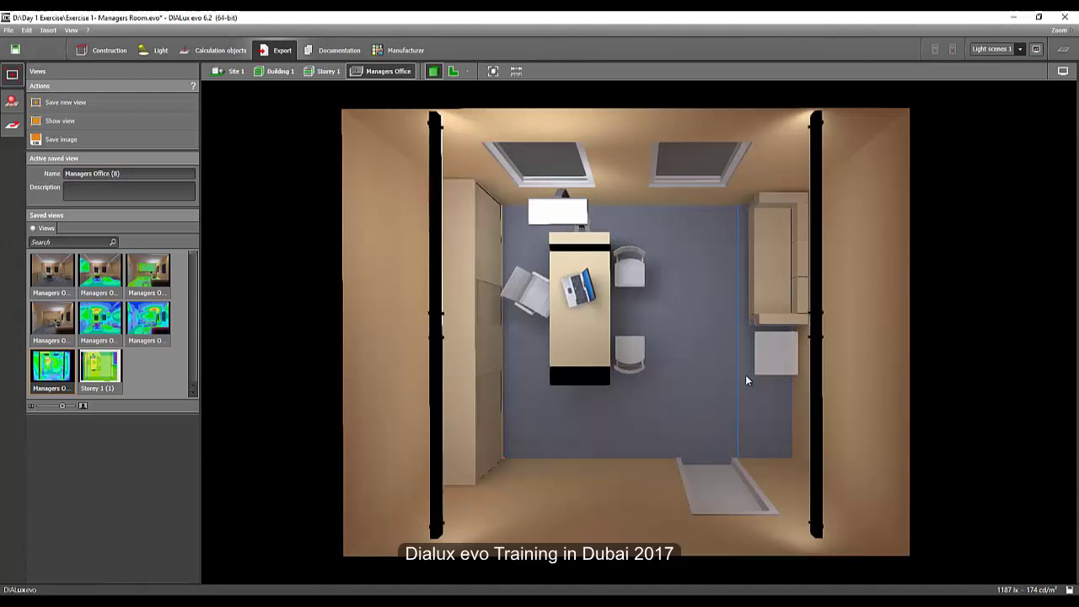
left_click(1063, 70)
left_click(814, 89)
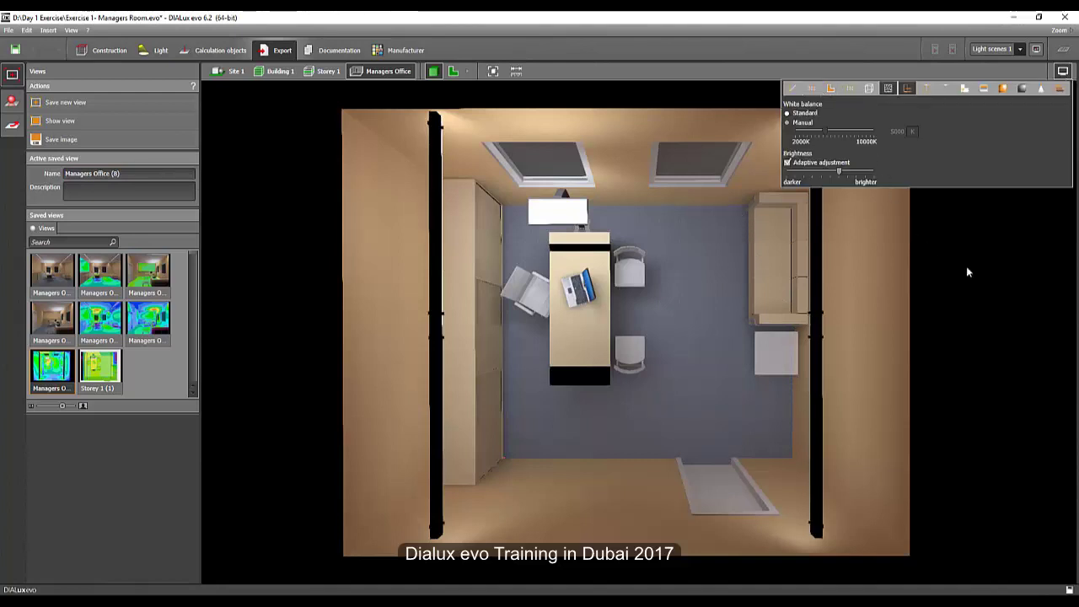
left_click(967, 268)
left_click(1062, 72)
left_click(813, 91)
left_click(944, 266)
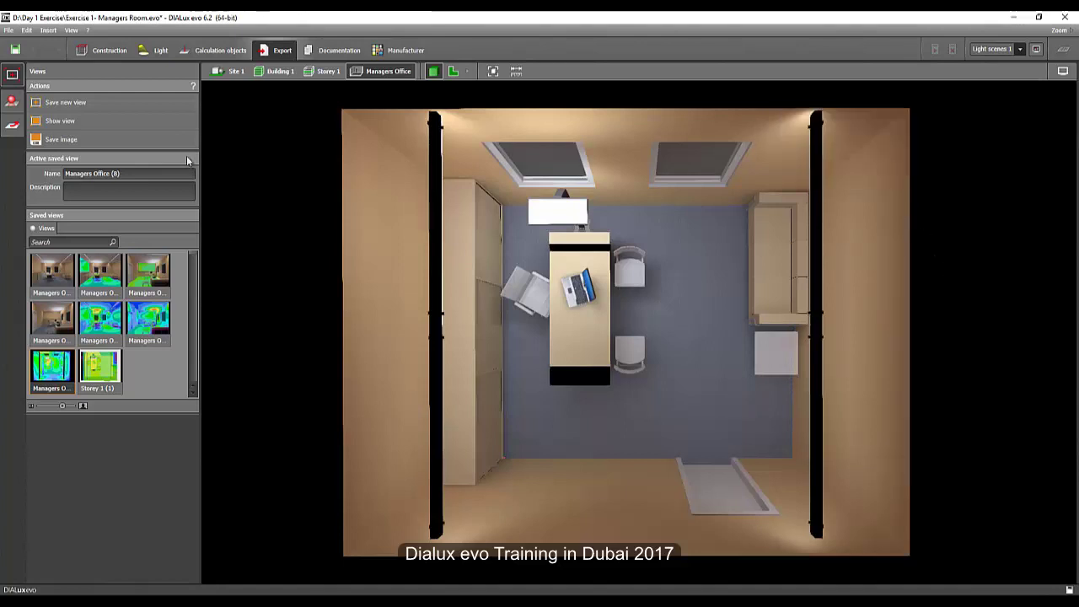
left_click(106, 103)
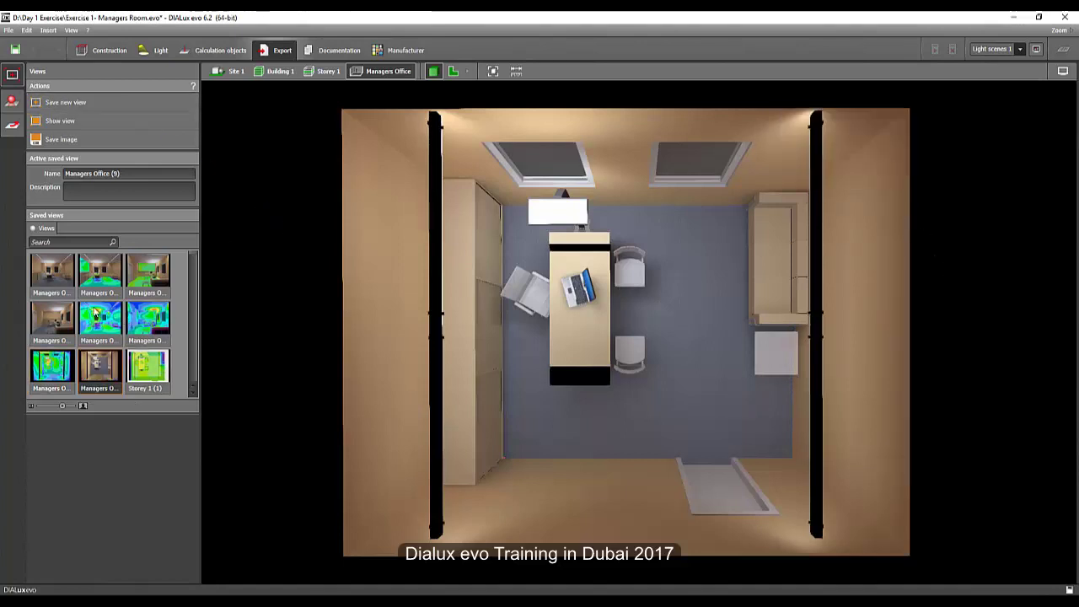